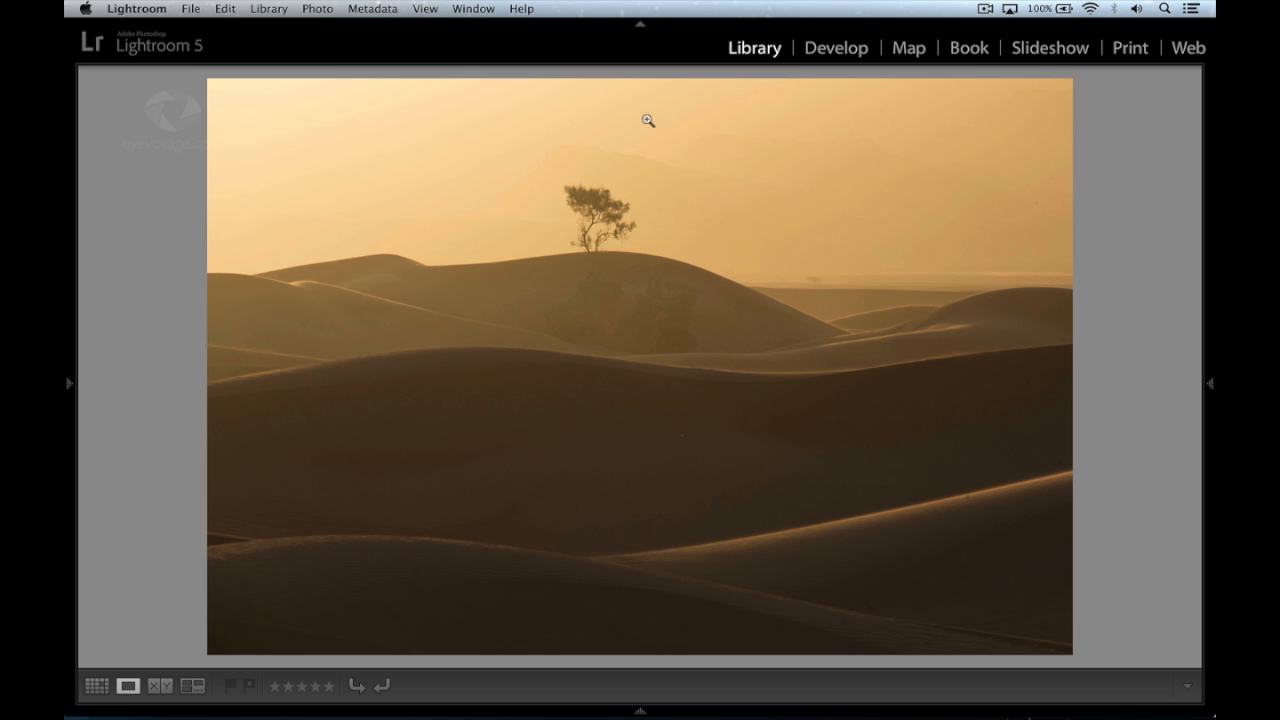
Open the dune photo in the Develop module and display the available camera calibration profiles.
left_click(1210, 300)
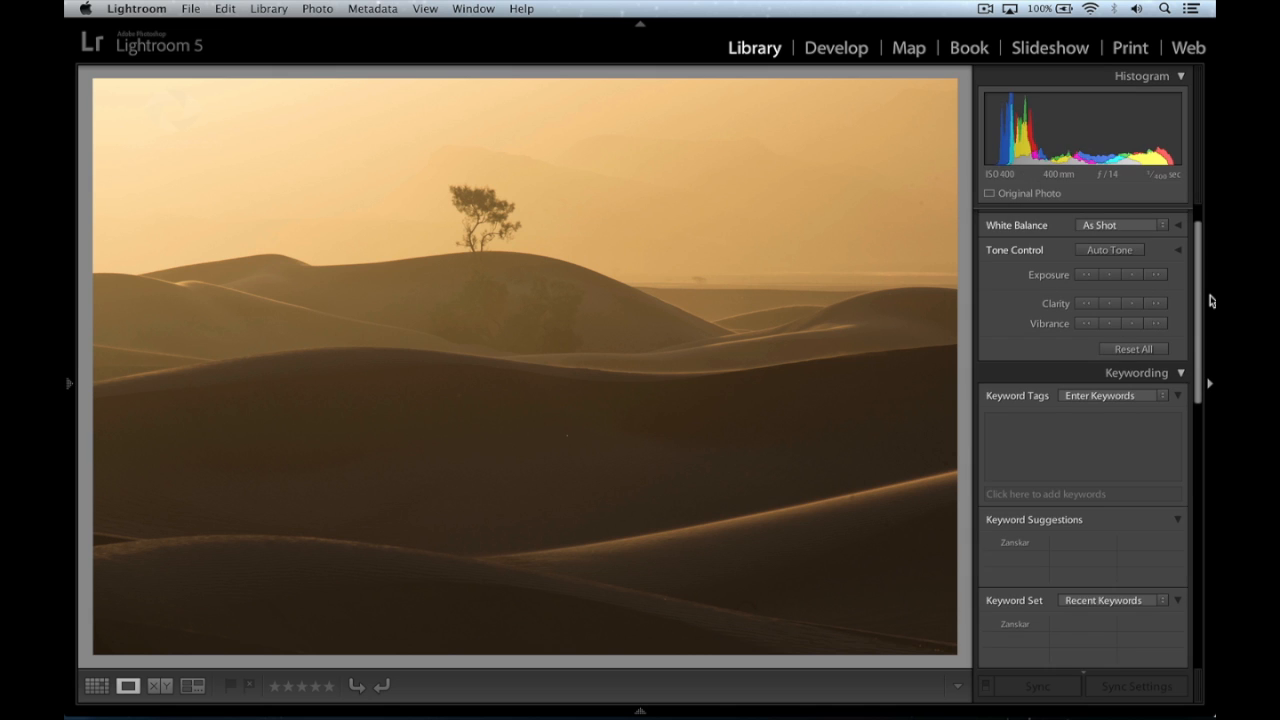
left_click(846, 55)
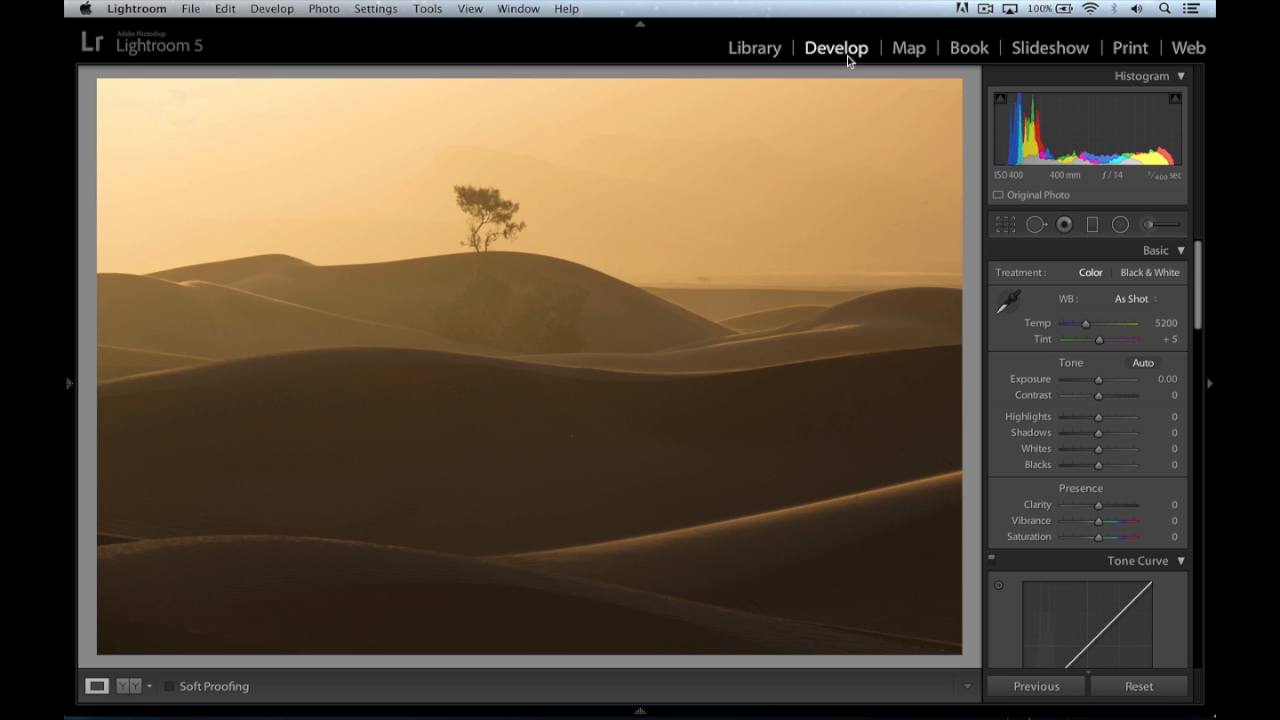
scroll(1137, 276, "down", 15)
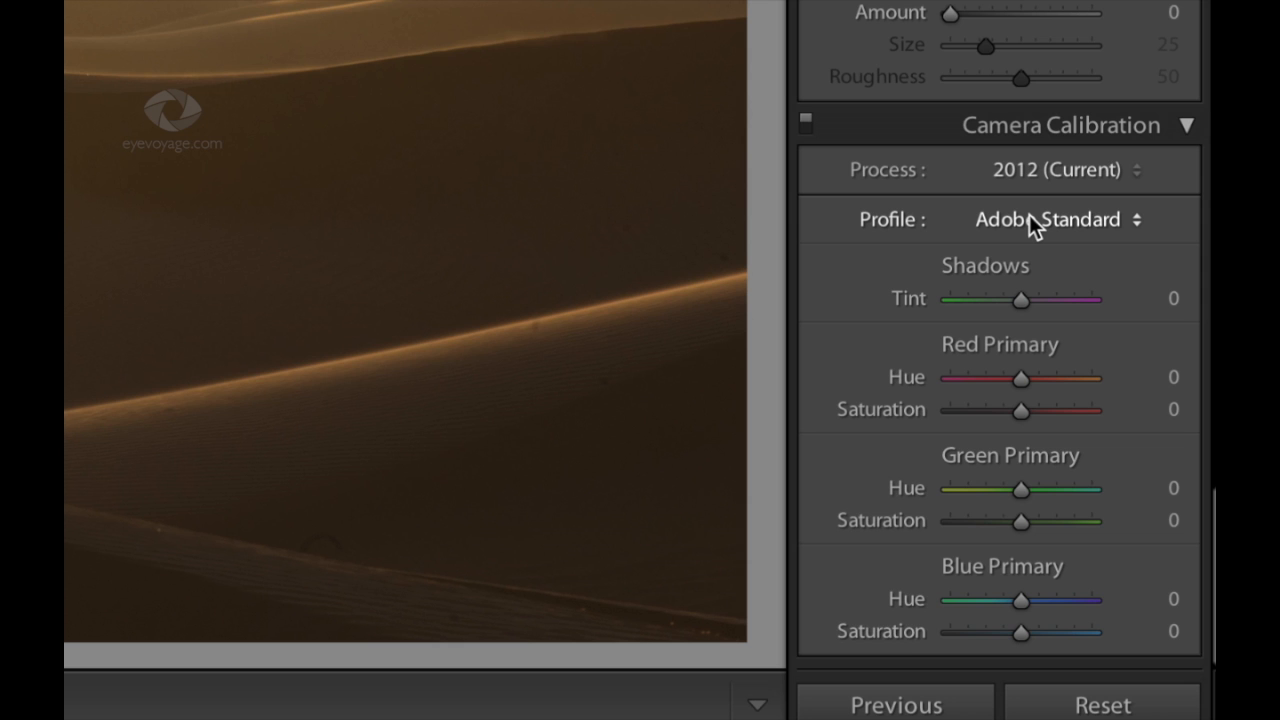
left_click(1029, 216)
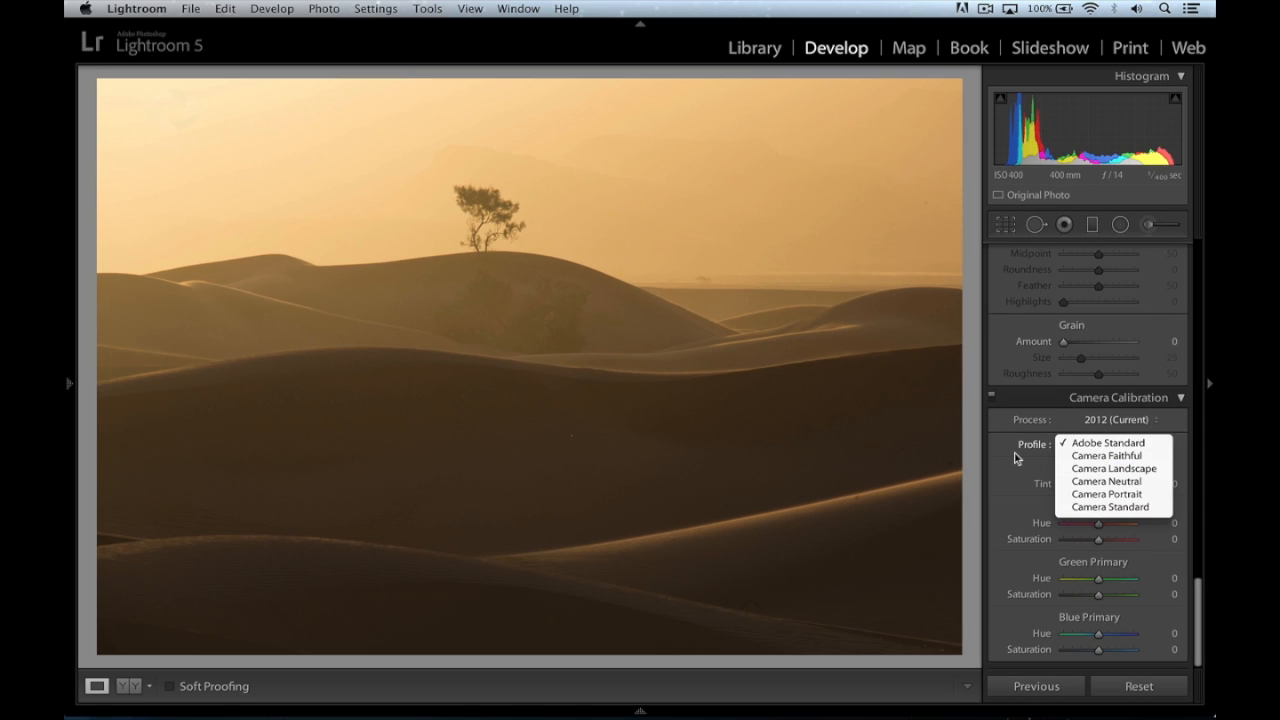
left_click(1015, 457)
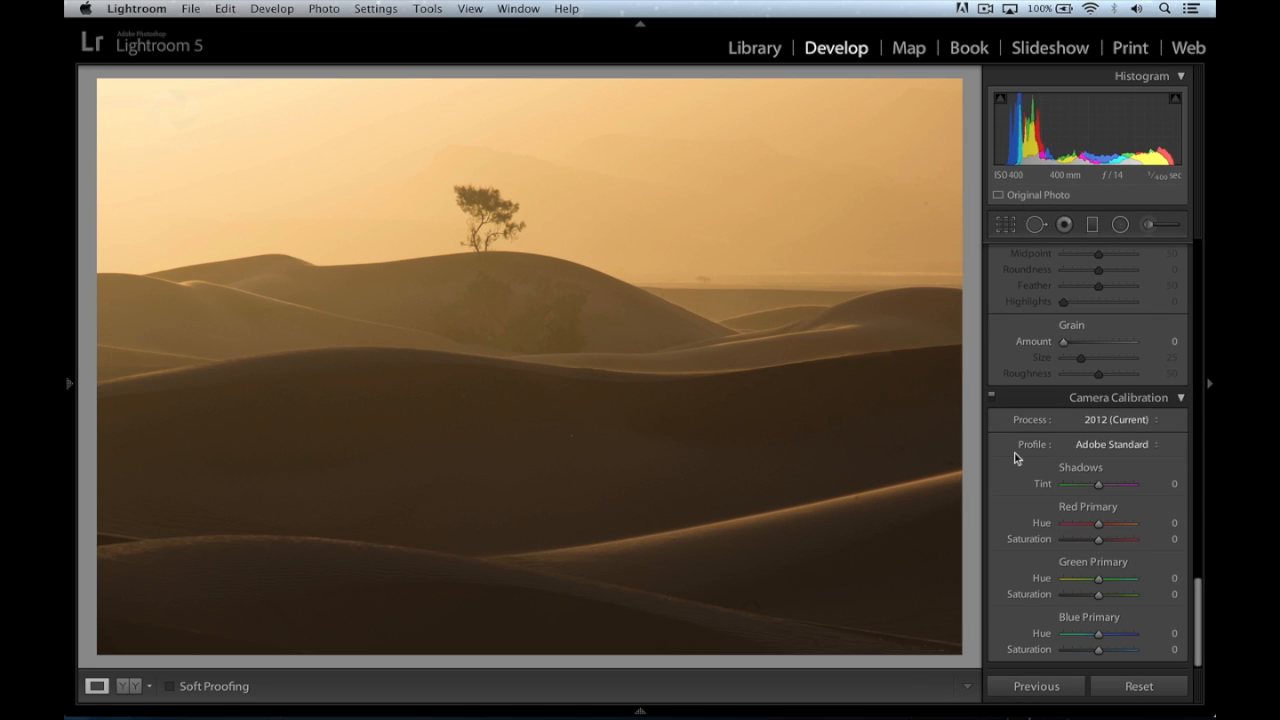
Try the Camera Faithful, Camera Neutral and Camera Landscape profiles on the dune photo, and settle on Camera Faithful.
left_click(1099, 446)
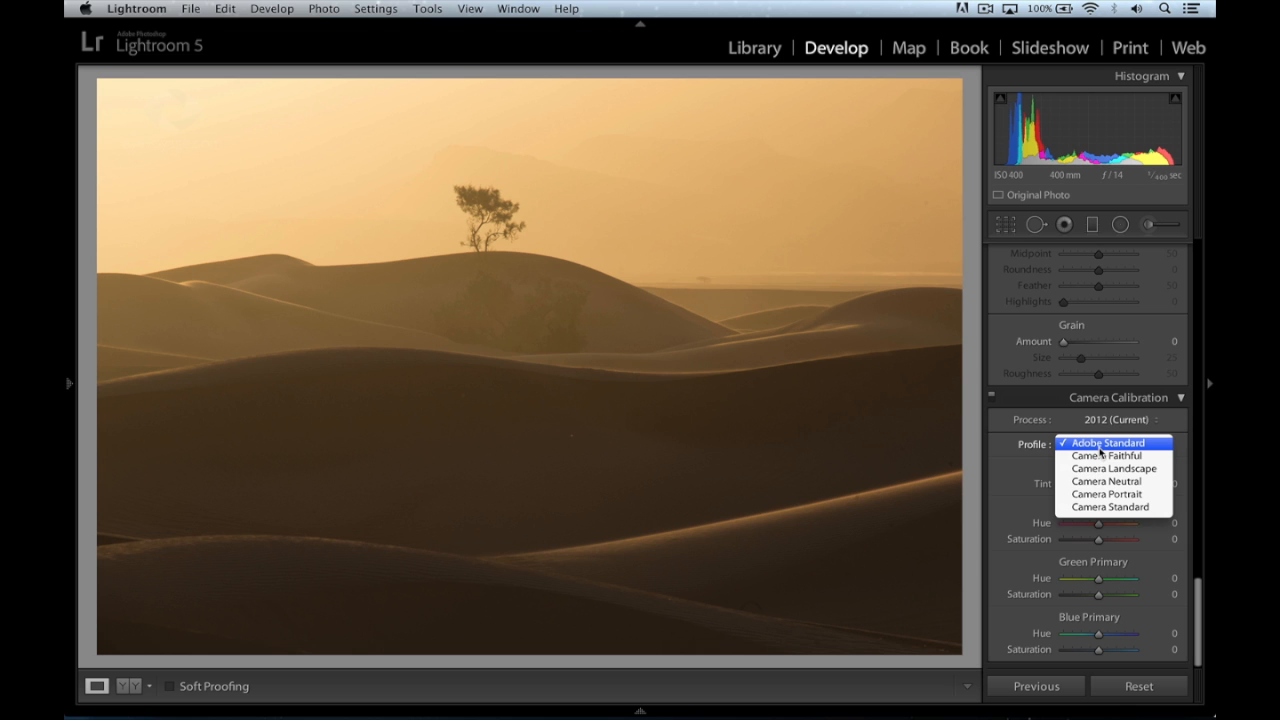
left_click(1101, 455)
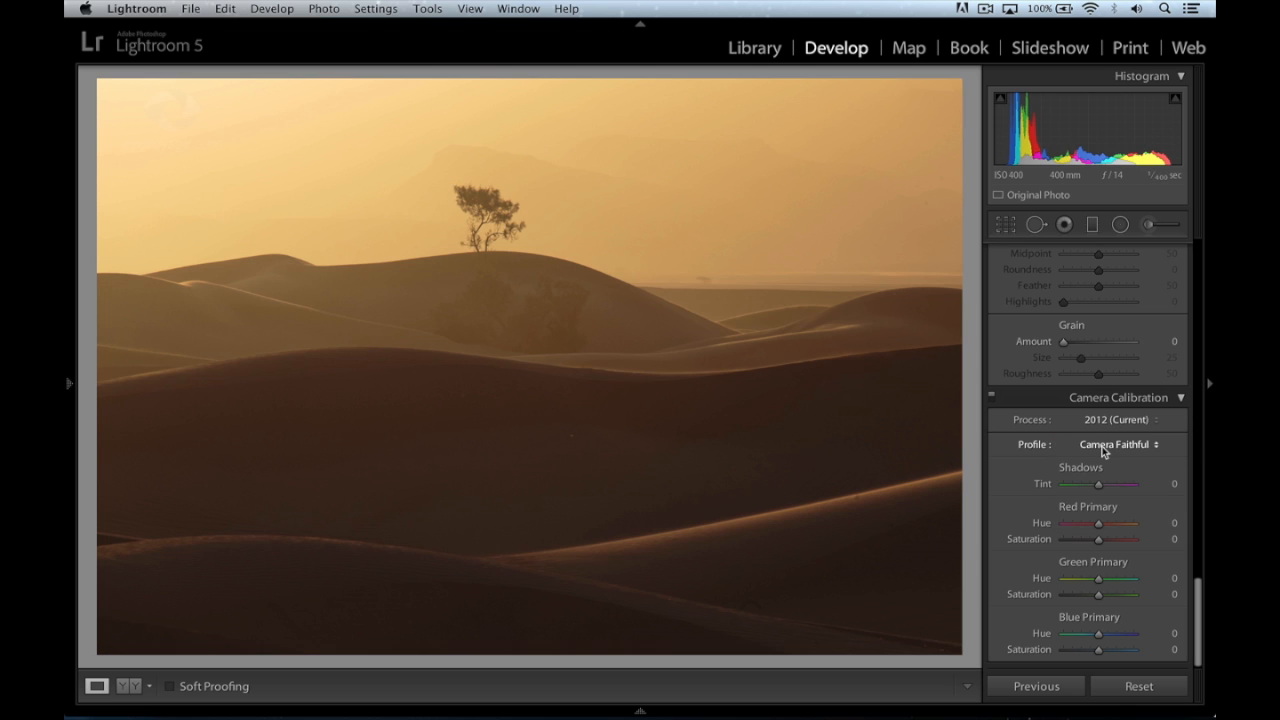
left_click(1102, 446)
left_click(1104, 467)
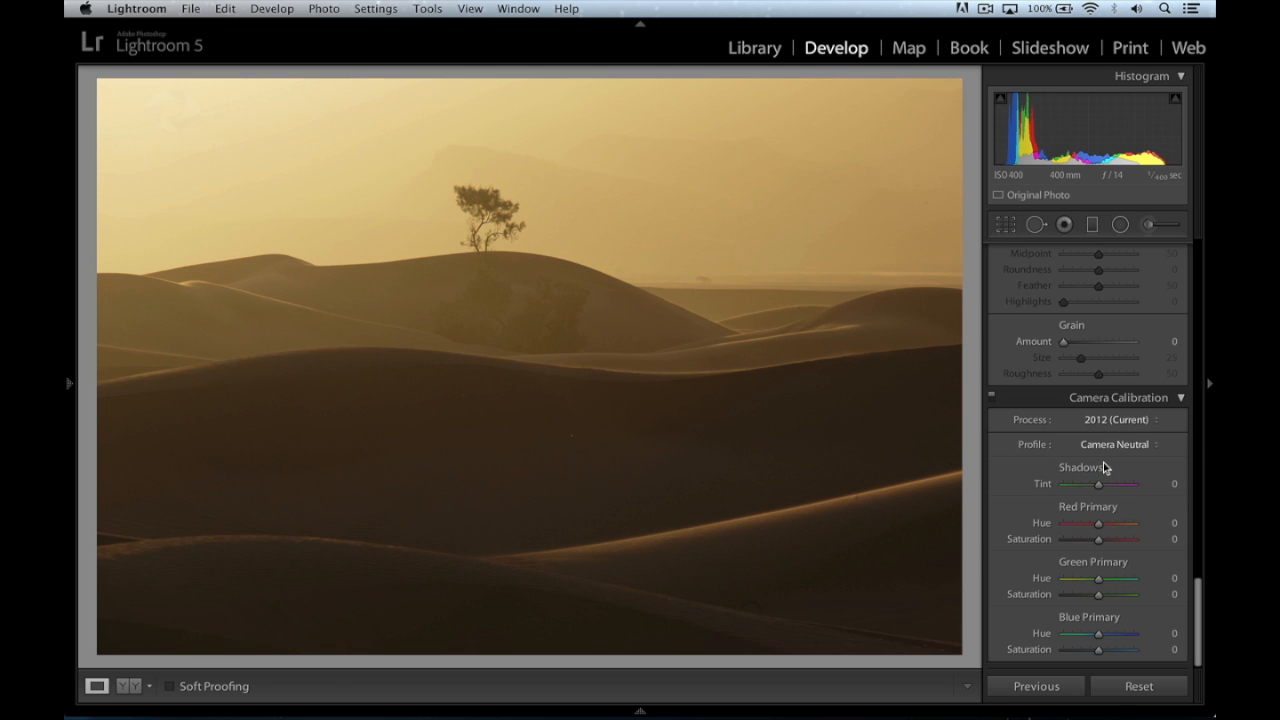
left_click(1110, 453)
left_click(1117, 430)
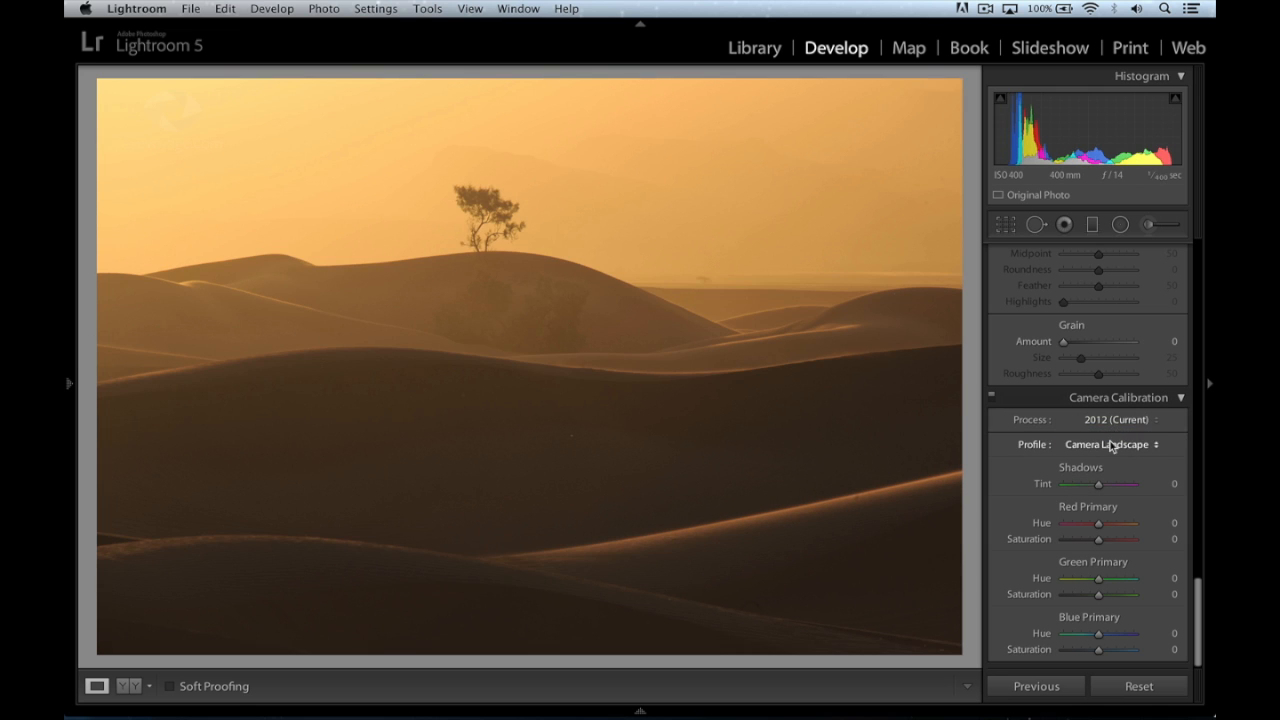
left_click(1110, 445)
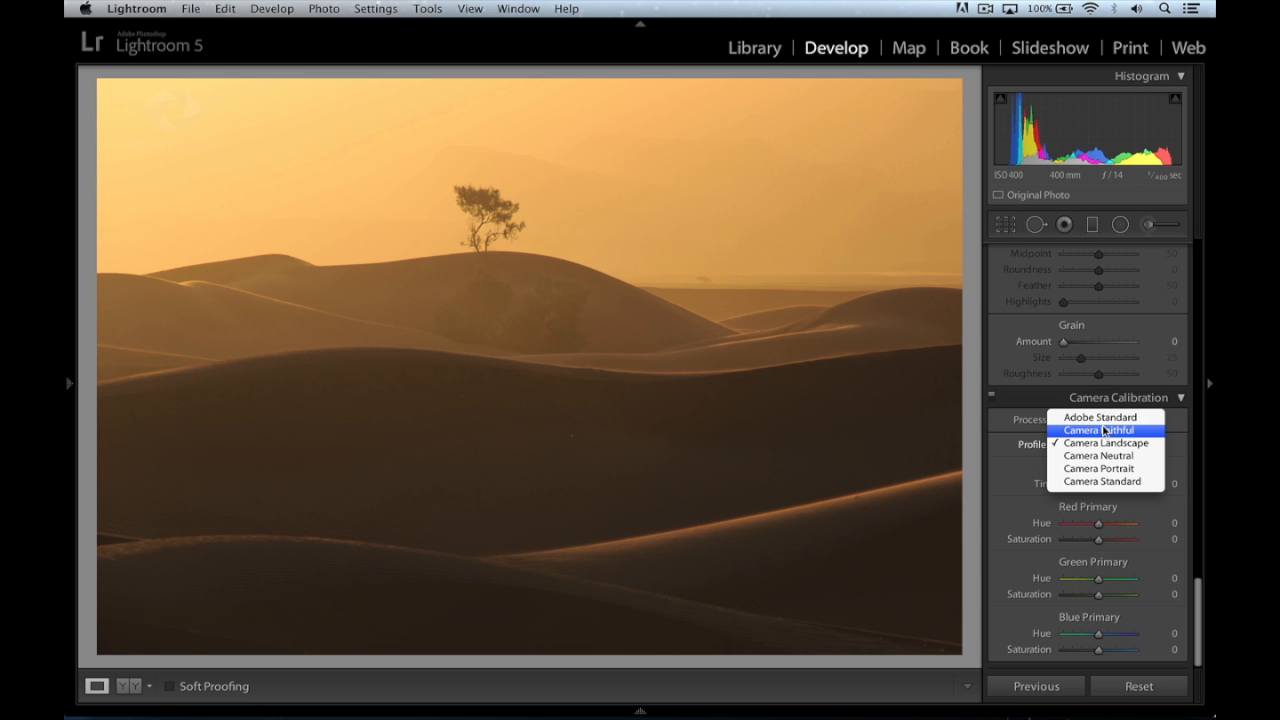
left_click(1104, 430)
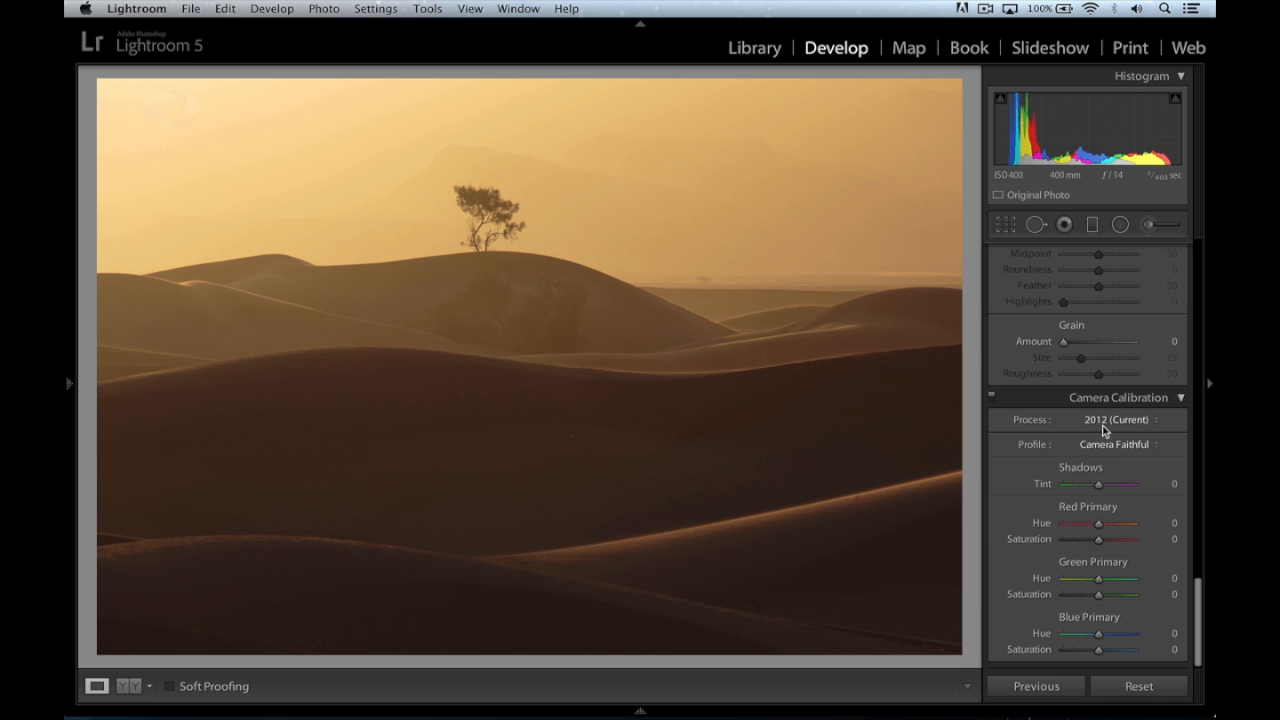
Raise the dune photo's Contrast to +48 in the basic tone adjustments.
scroll(1103, 430, "up", 15)
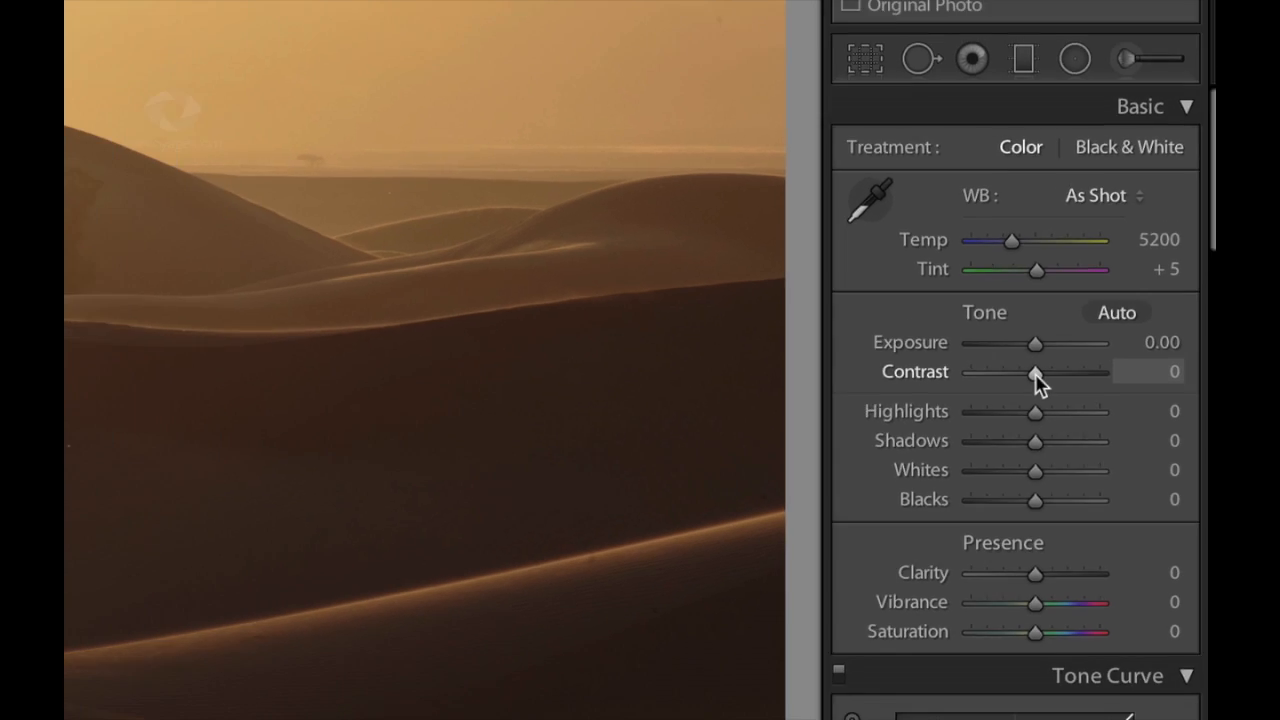
left_click_drag(997, 360, 1037, 360)
left_click_drag(1114, 397, 1117, 400)
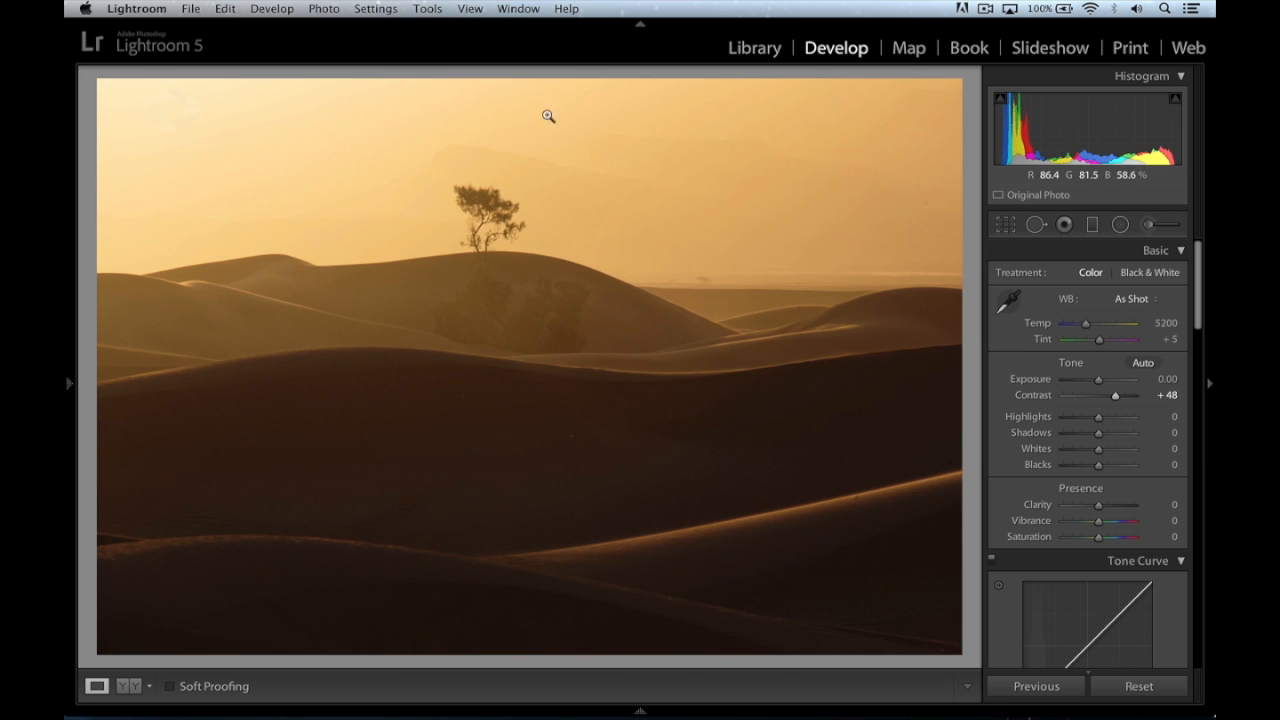
Inspect the hazy sky around the tree, lower Highlights to −43 and compare the dune photo with its unedited version.
left_click(466, 137)
left_click_drag(471, 157, 472, 220)
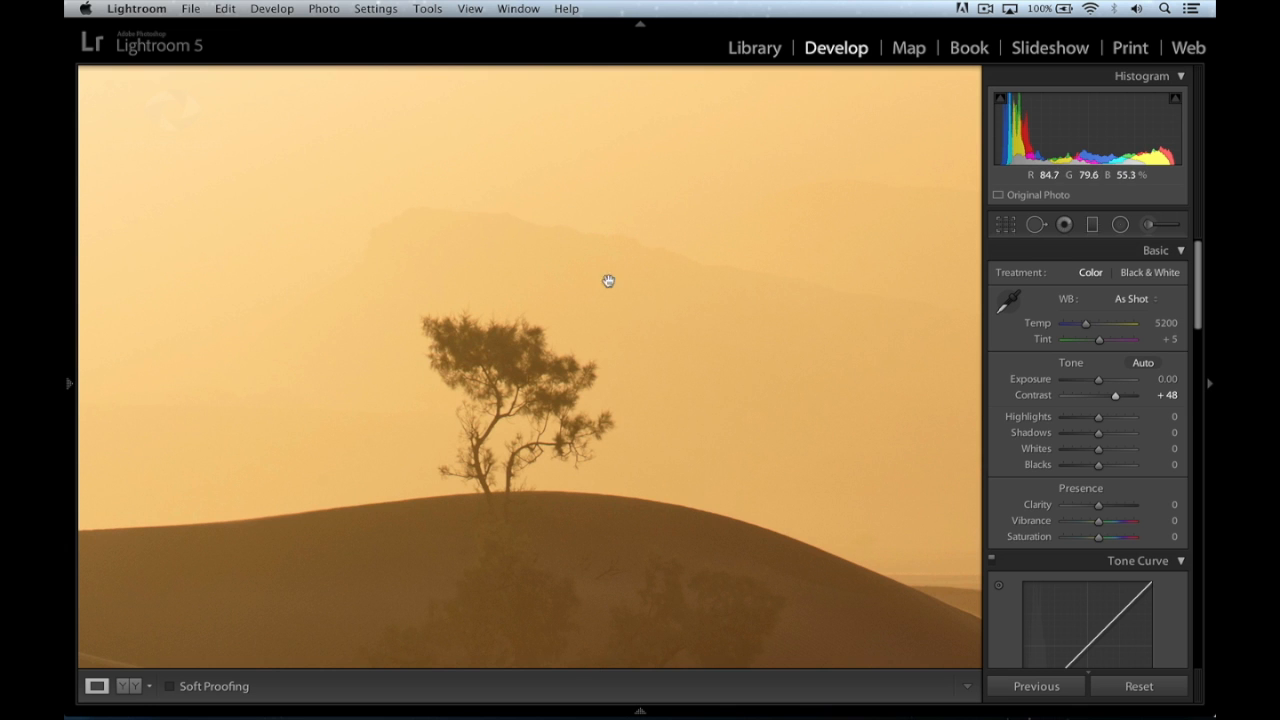
left_click(731, 315)
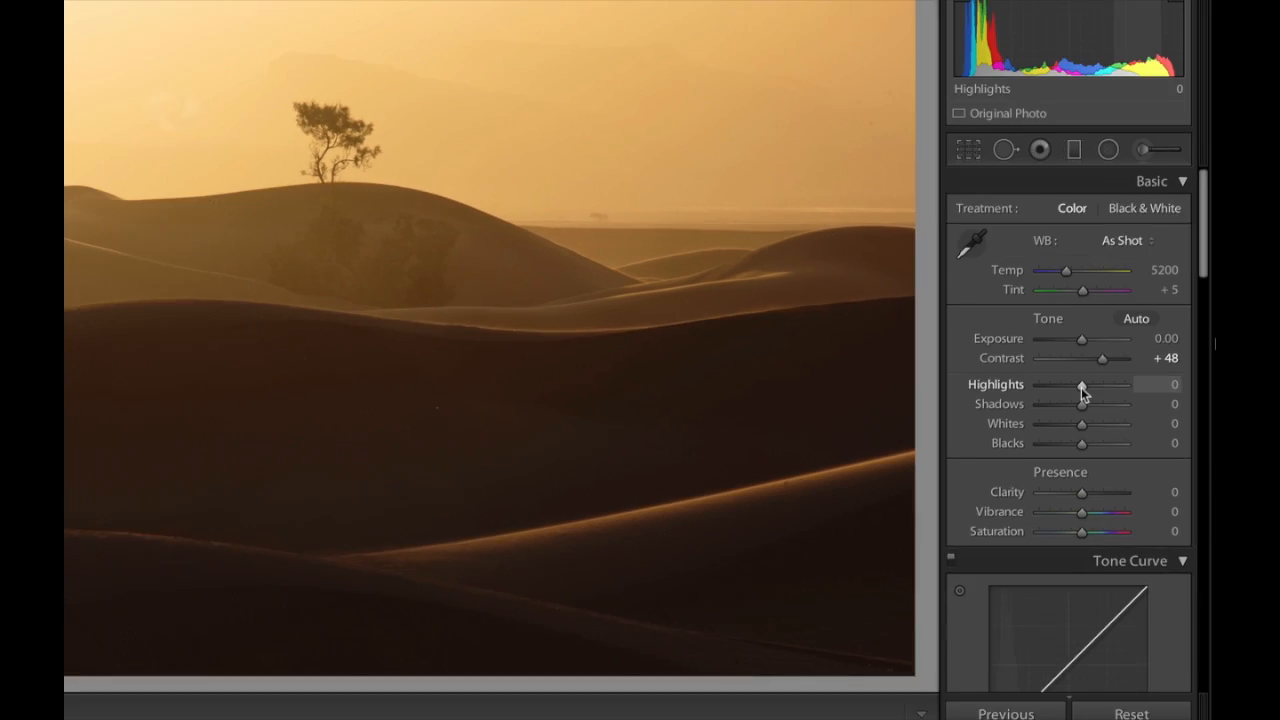
left_click_drag(1021, 276, 992, 283)
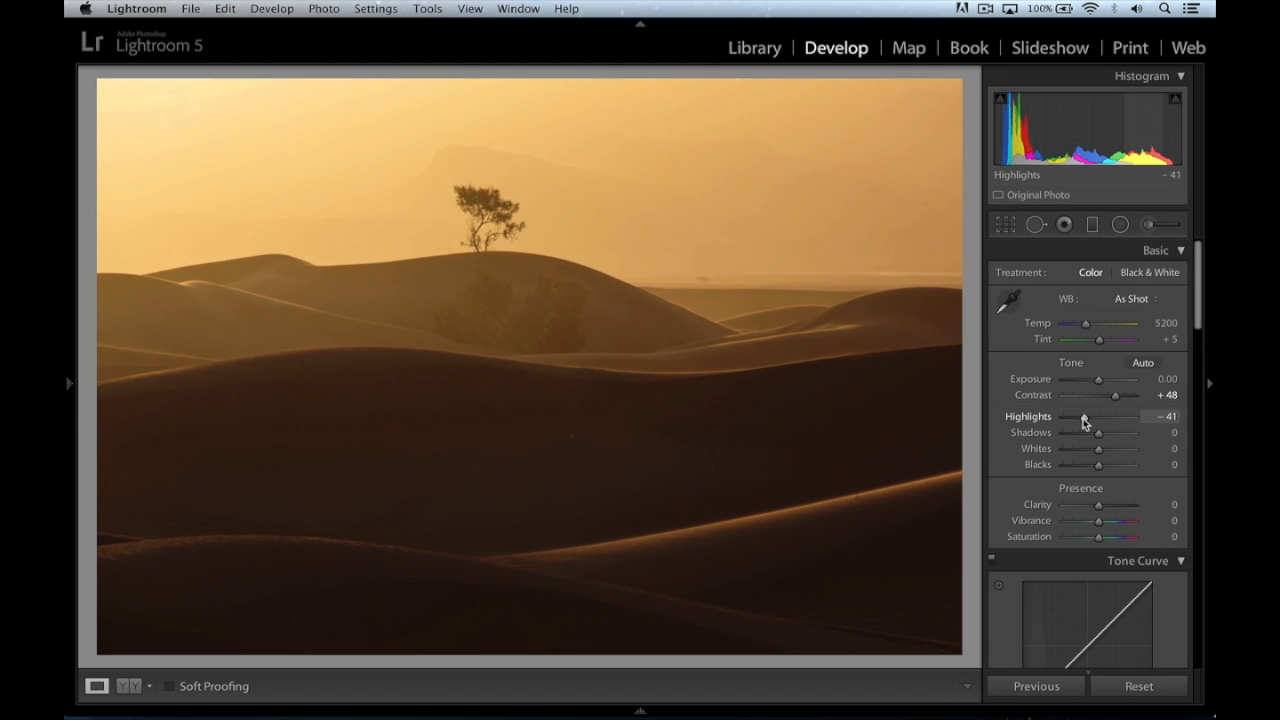
left_click_drag(1083, 421, 1082, 421)
key("backslash")
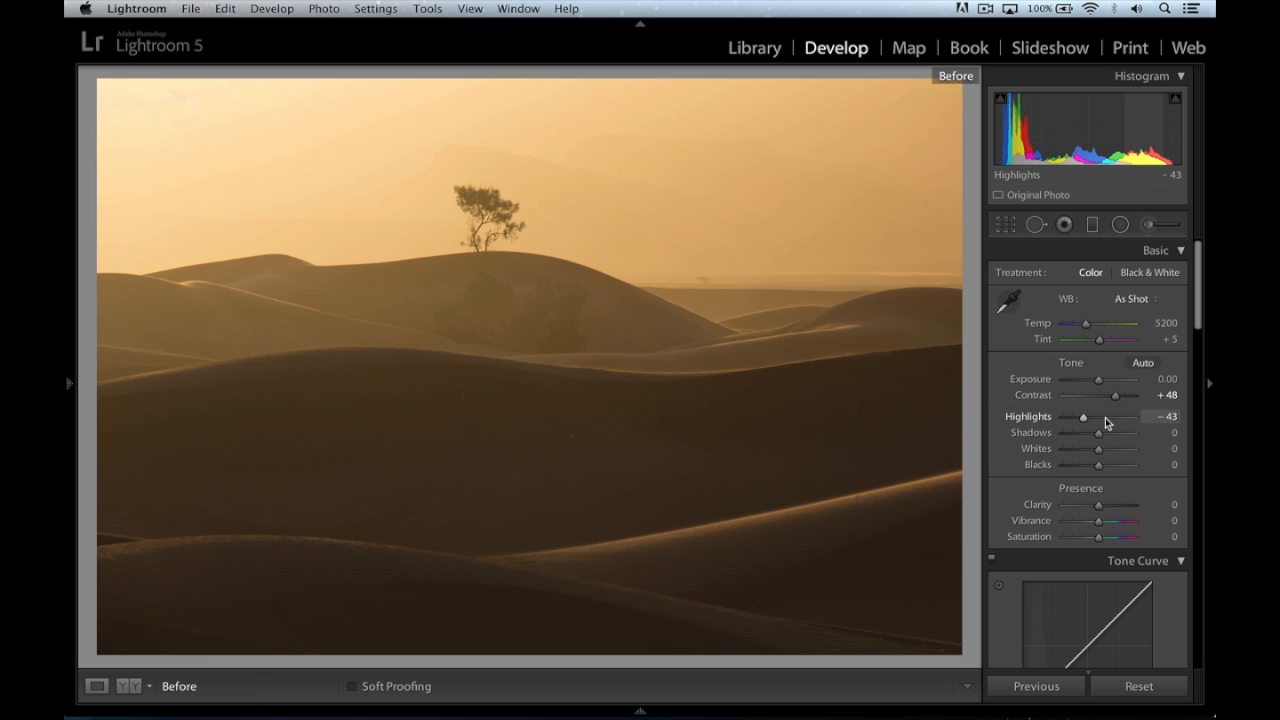
key("backslash")
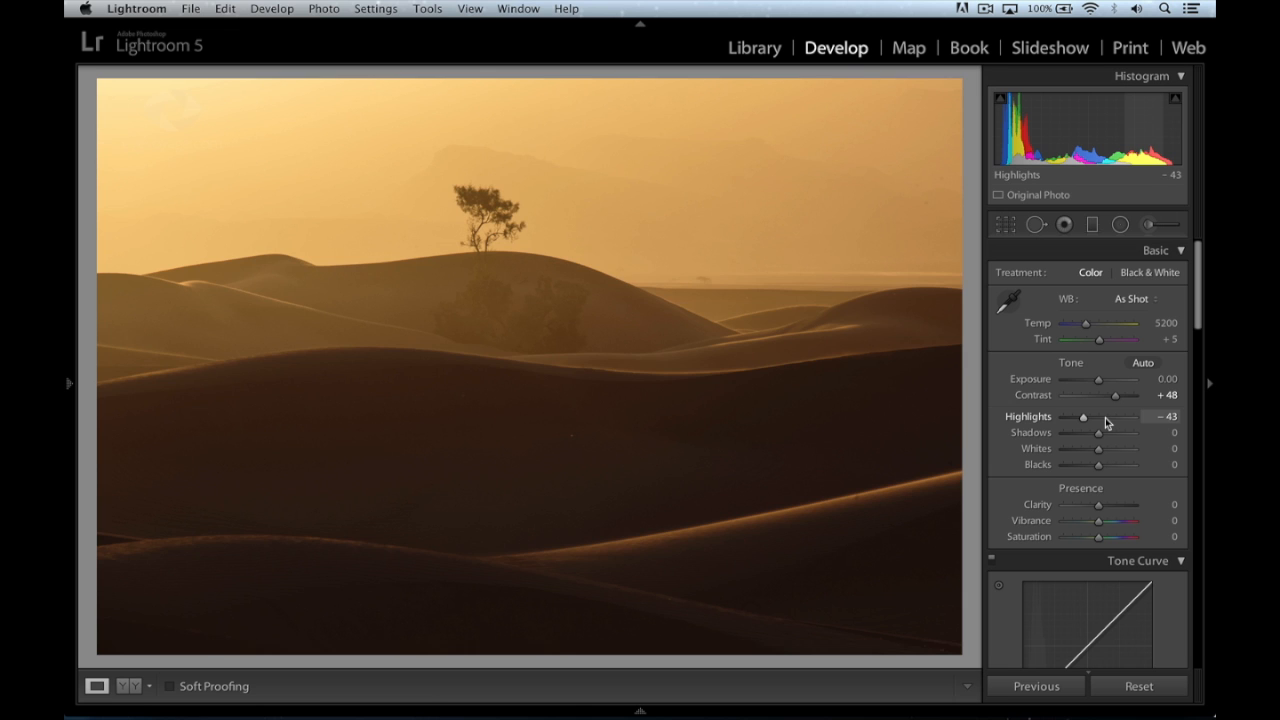
key("backslash")
key("backslash")
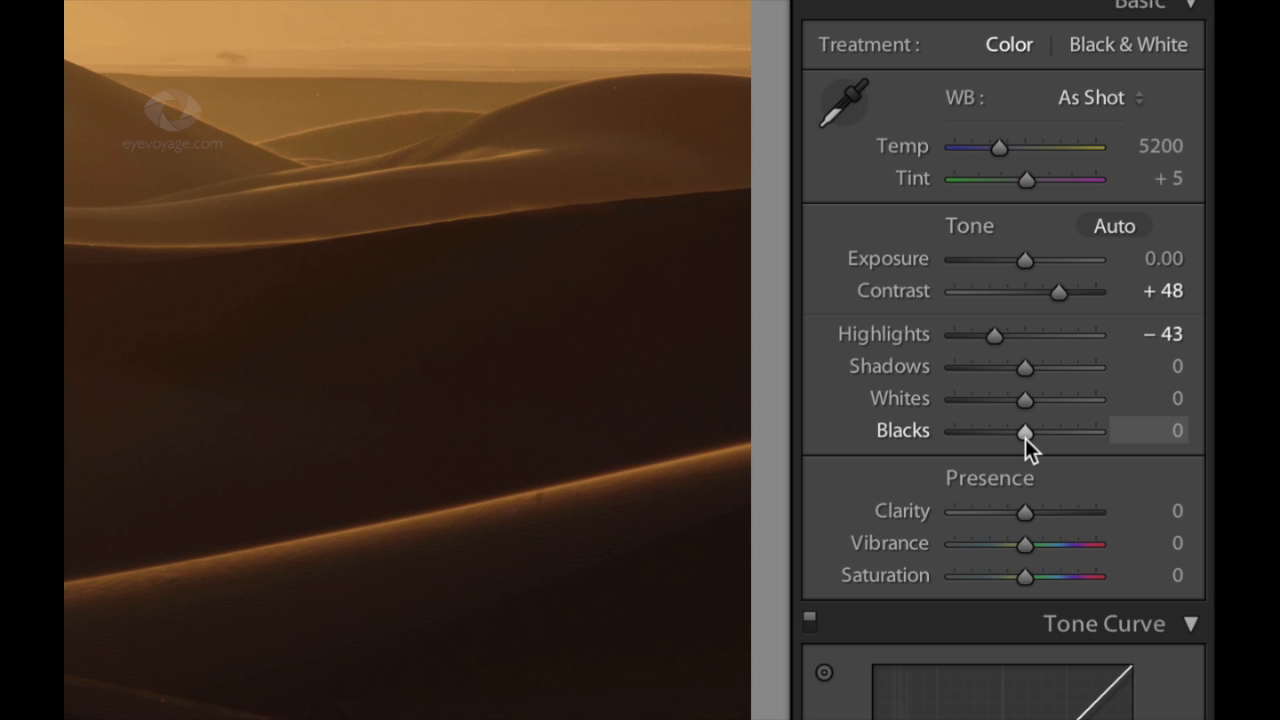
Set the dune photo's Blacks to −13 and Clarity to +37.
left_click_drag(1027, 446, 1021, 446)
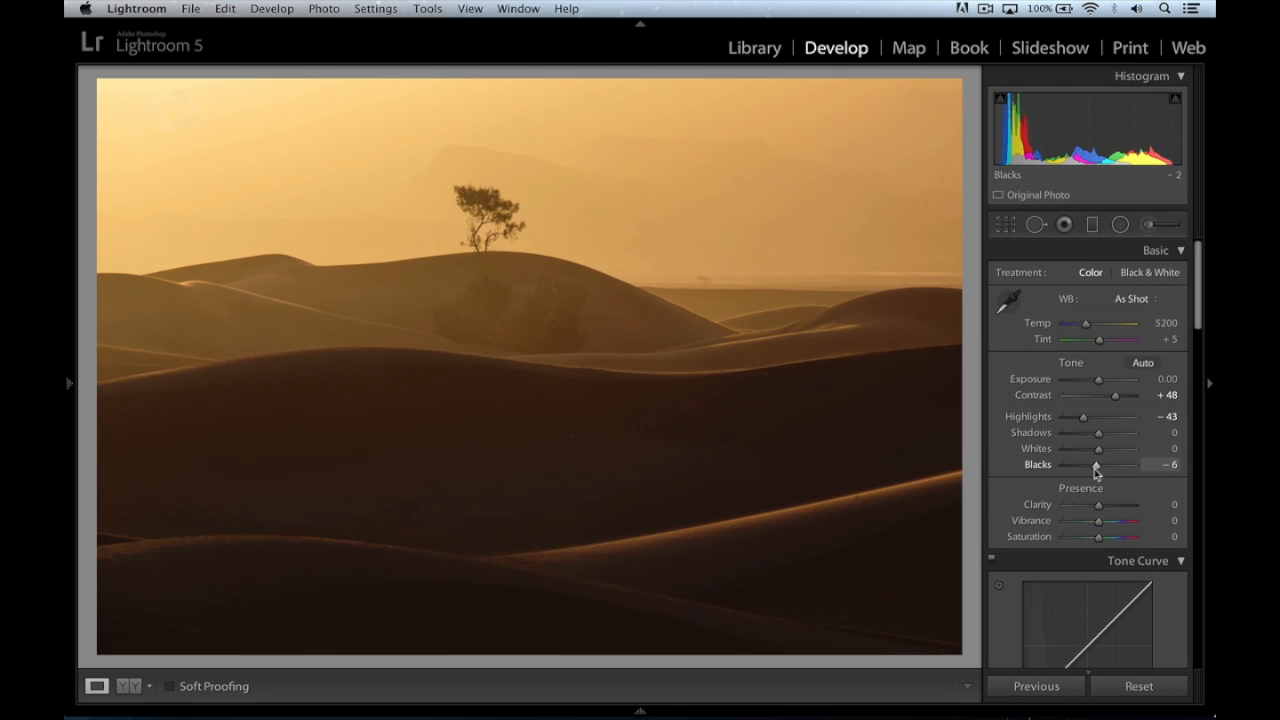
left_click_drag(1095, 467, 1093, 468)
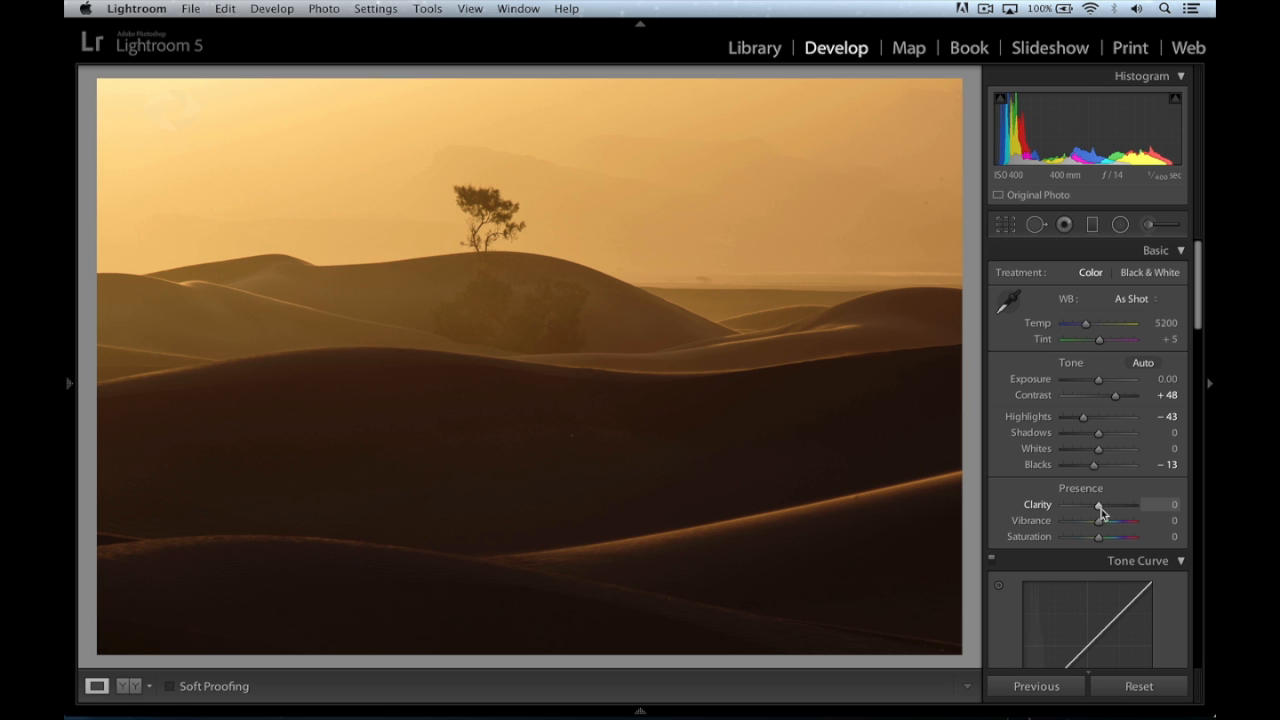
left_click_drag(1101, 509, 1115, 509)
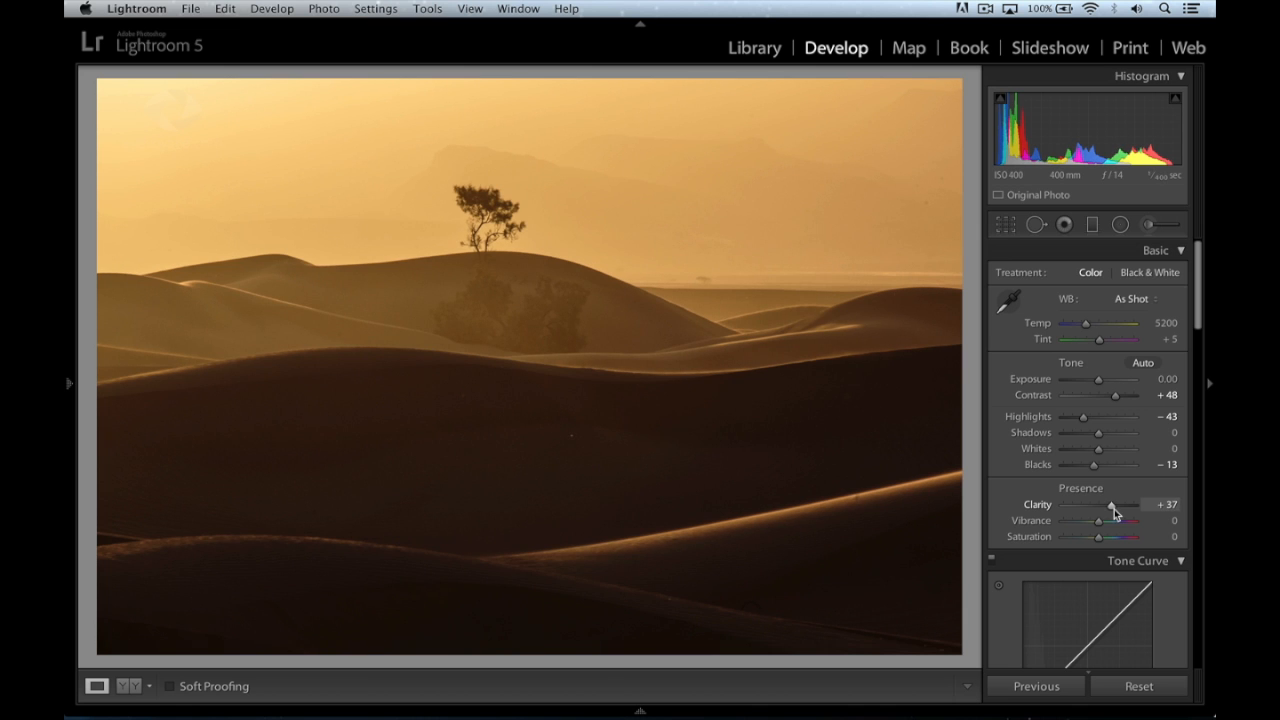
Compare the before and after versions of the dune photo to examine the contrast and clarity edits.
key("backslash")
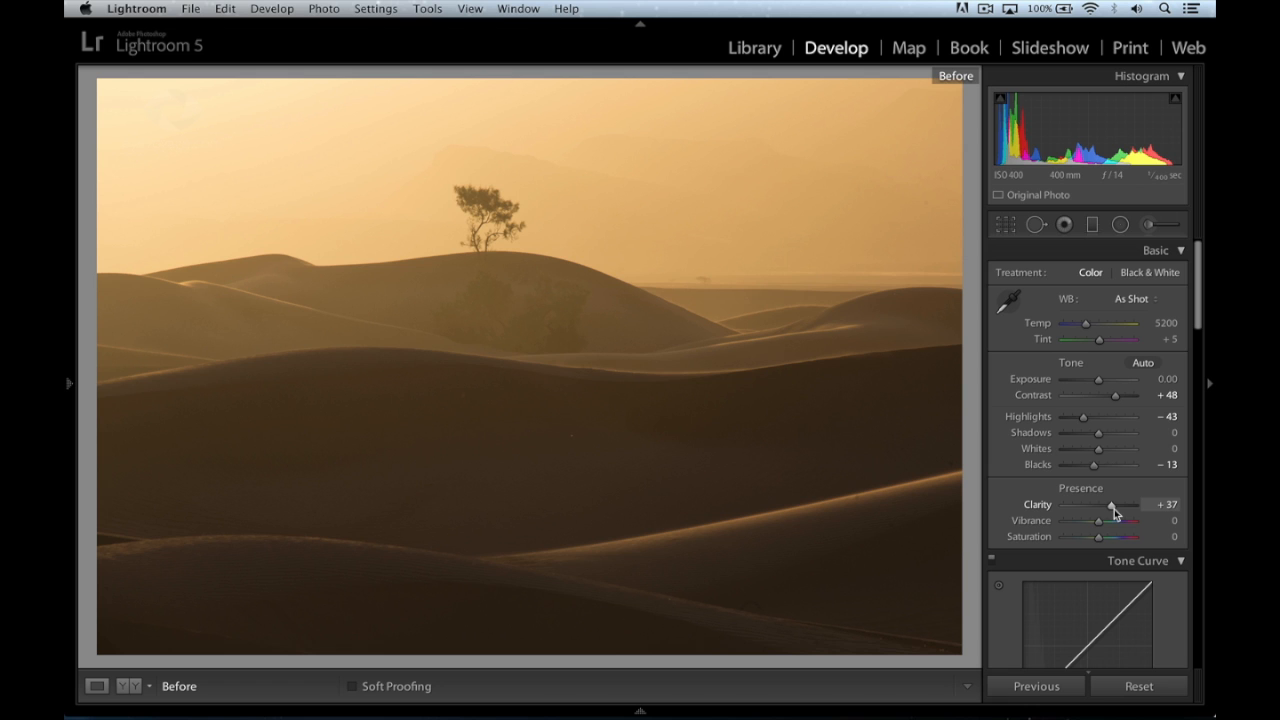
key("backslash")
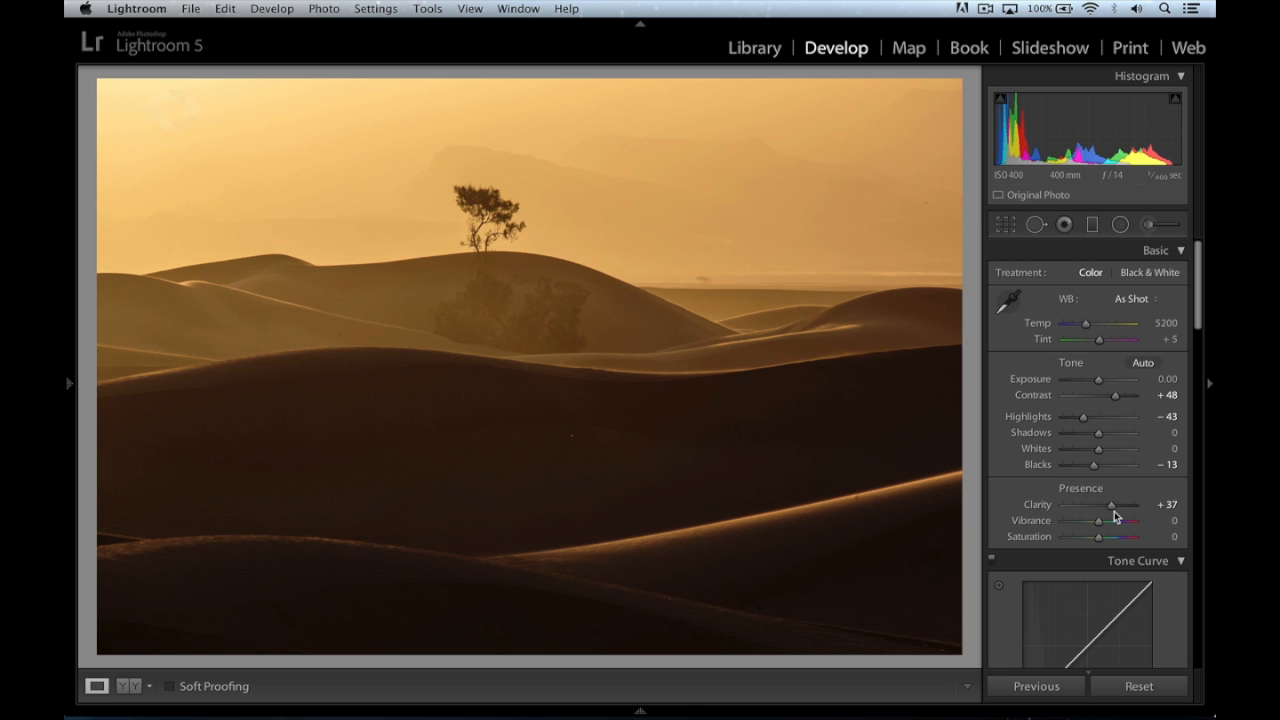
key("backslash")
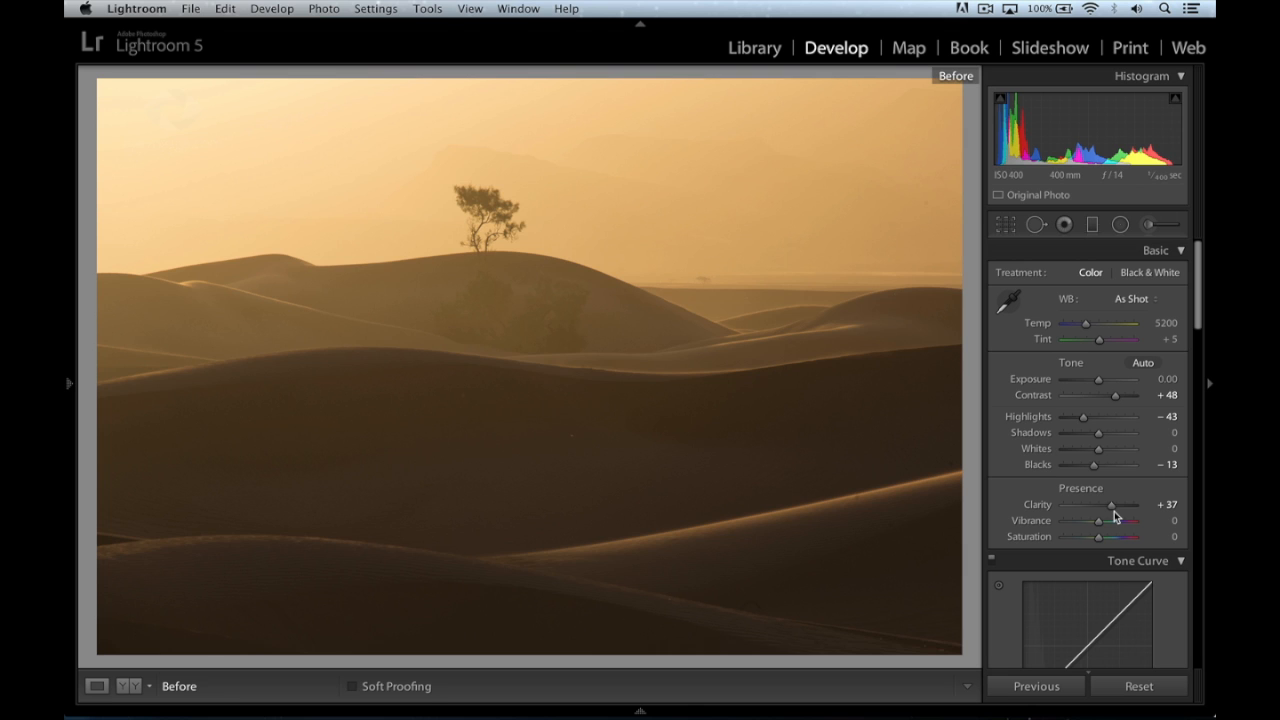
key("backslash")
key("backslash")
key("backslash")
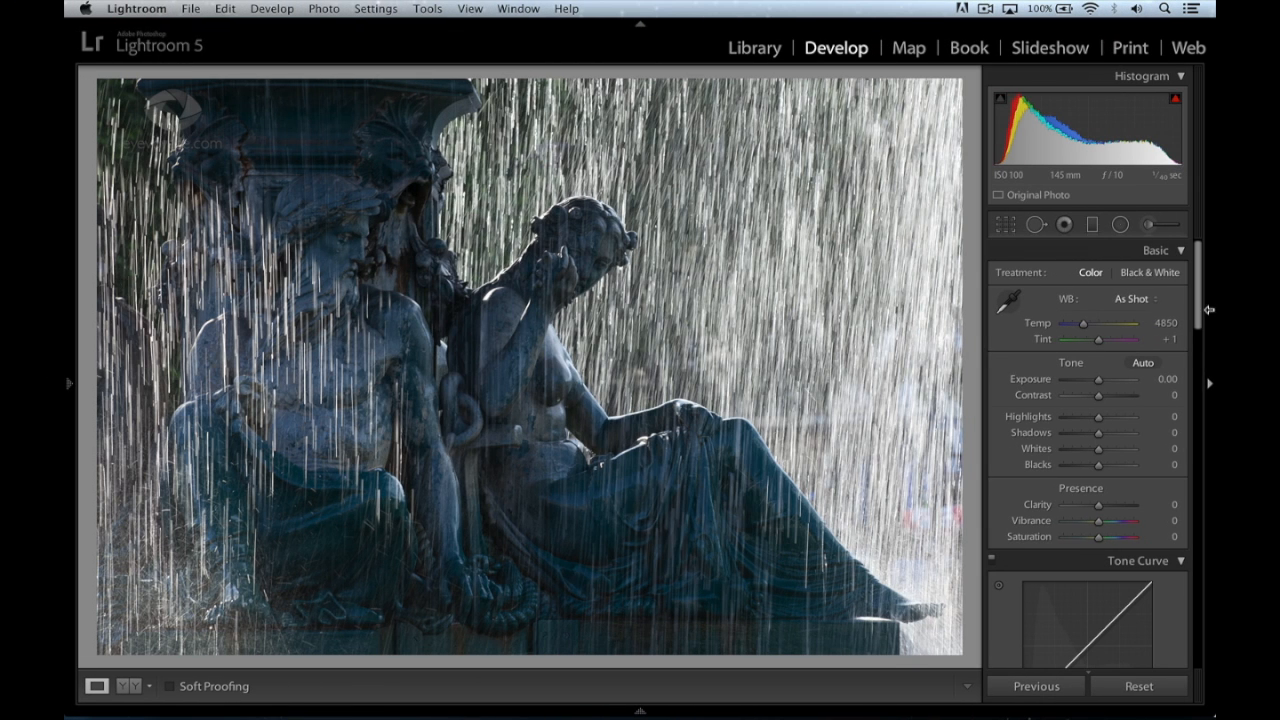
Apply the Camera Portrait calibration profile to the fountain statue photo and raise its Contrast to +65.
scroll(1077, 335, "down", 15)
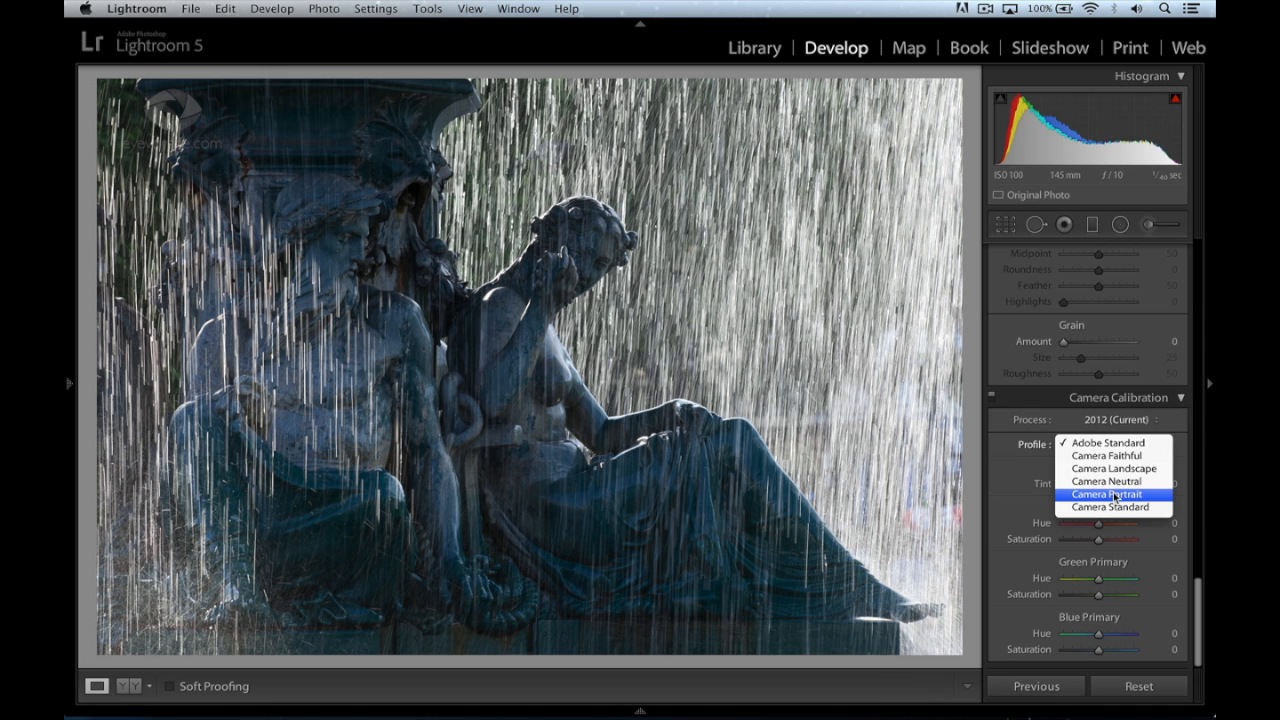
left_click(1108, 495)
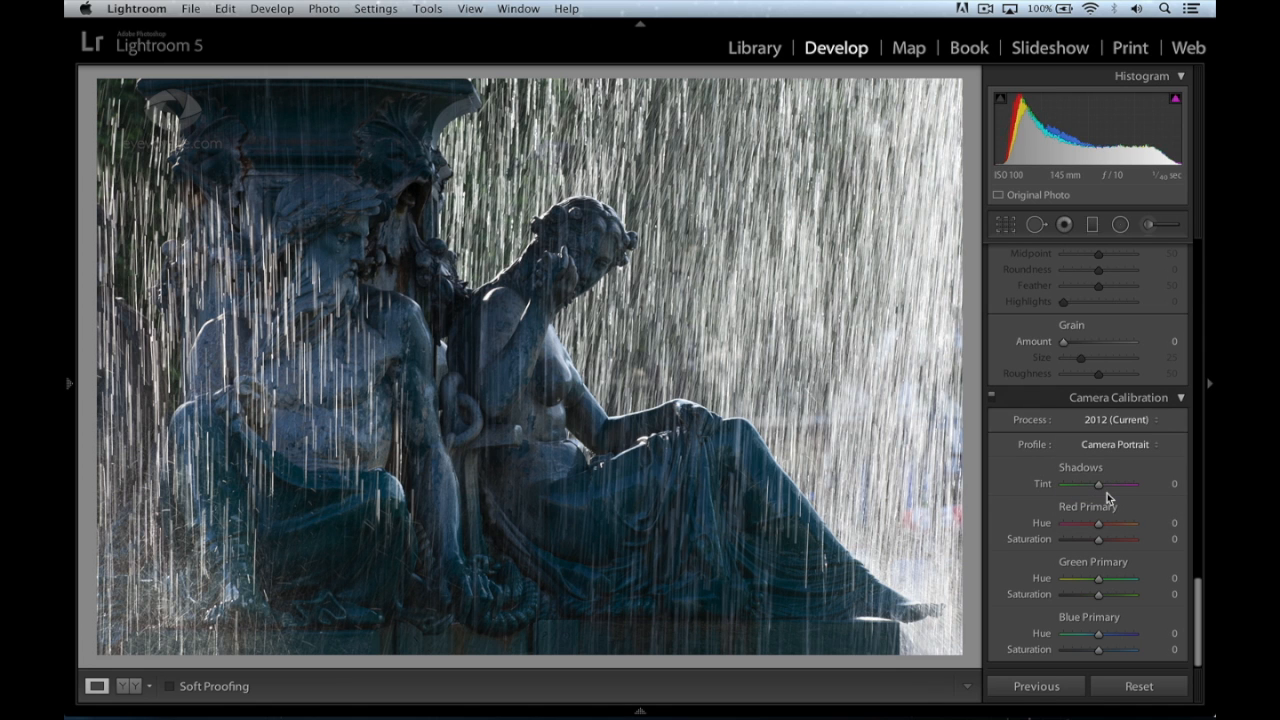
scroll(1107, 493, "up", 15)
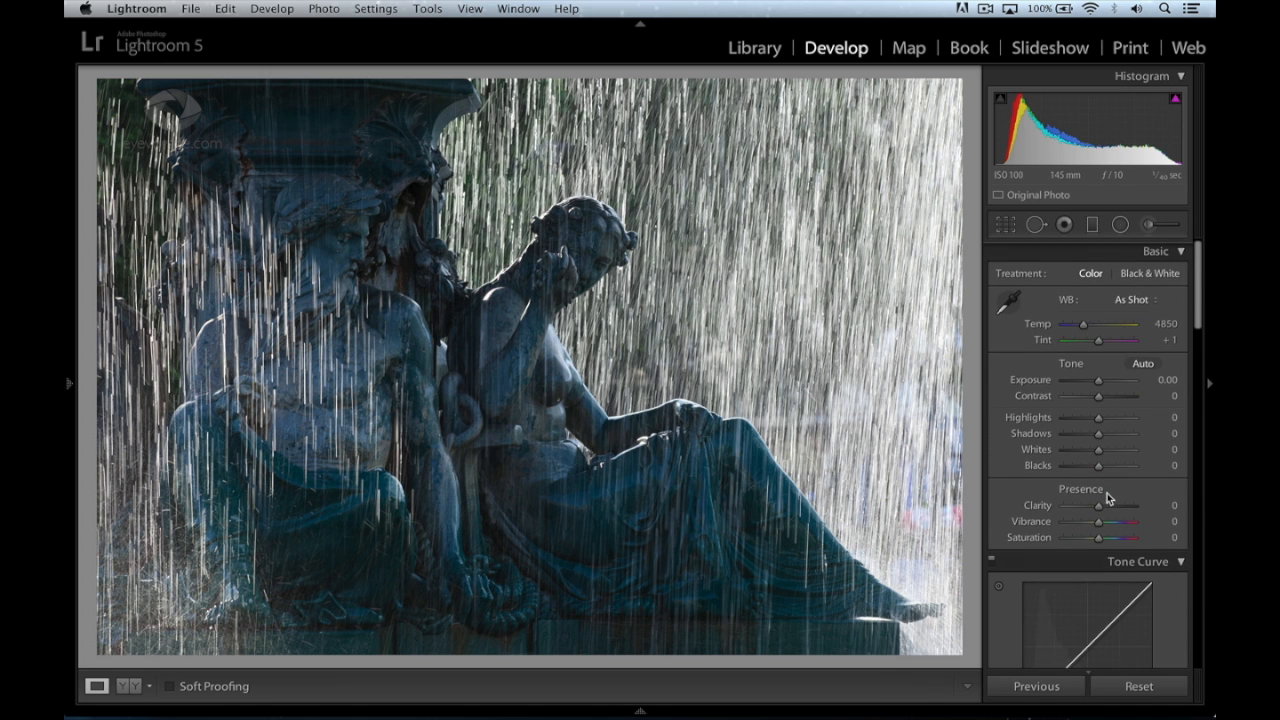
left_click_drag(1100, 395, 1124, 398)
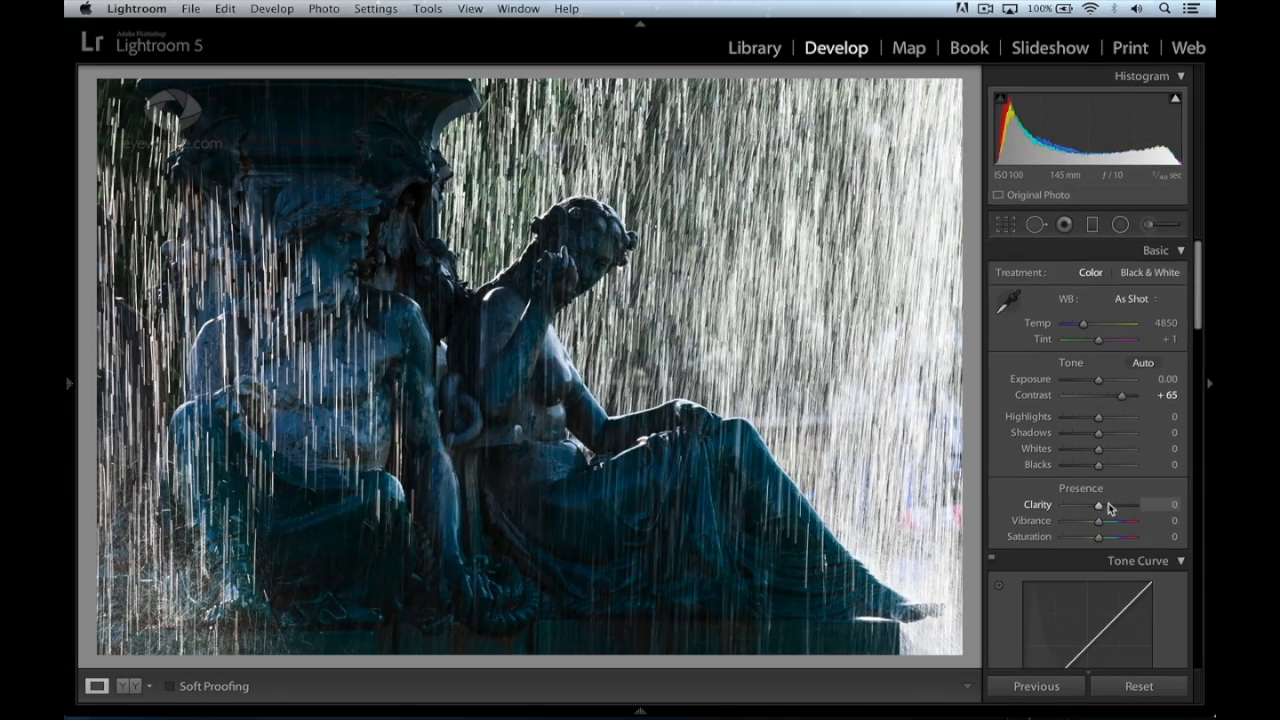
Set the fountain statue photo's Clarity to +42 and Shadows to +23.
left_click_drag(1108, 506, 1115, 503)
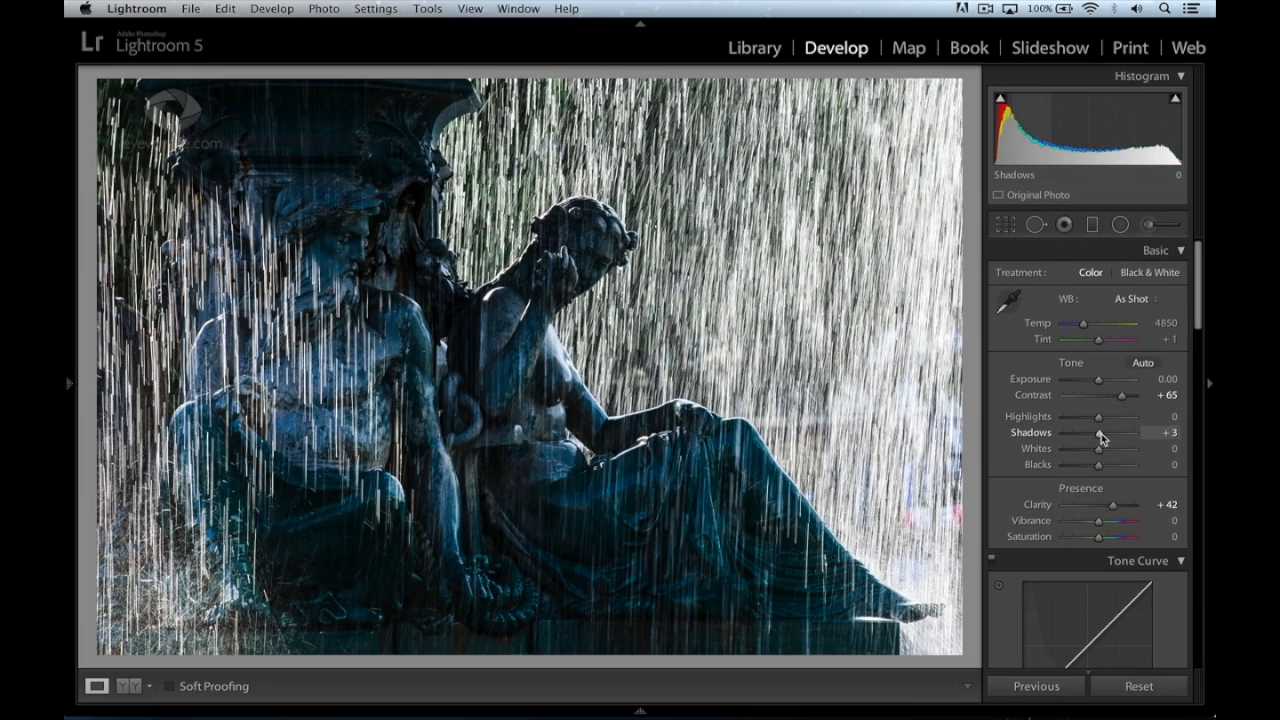
left_click_drag(1034, 325, 1047, 326)
left_click_drag(1107, 438, 1108, 438)
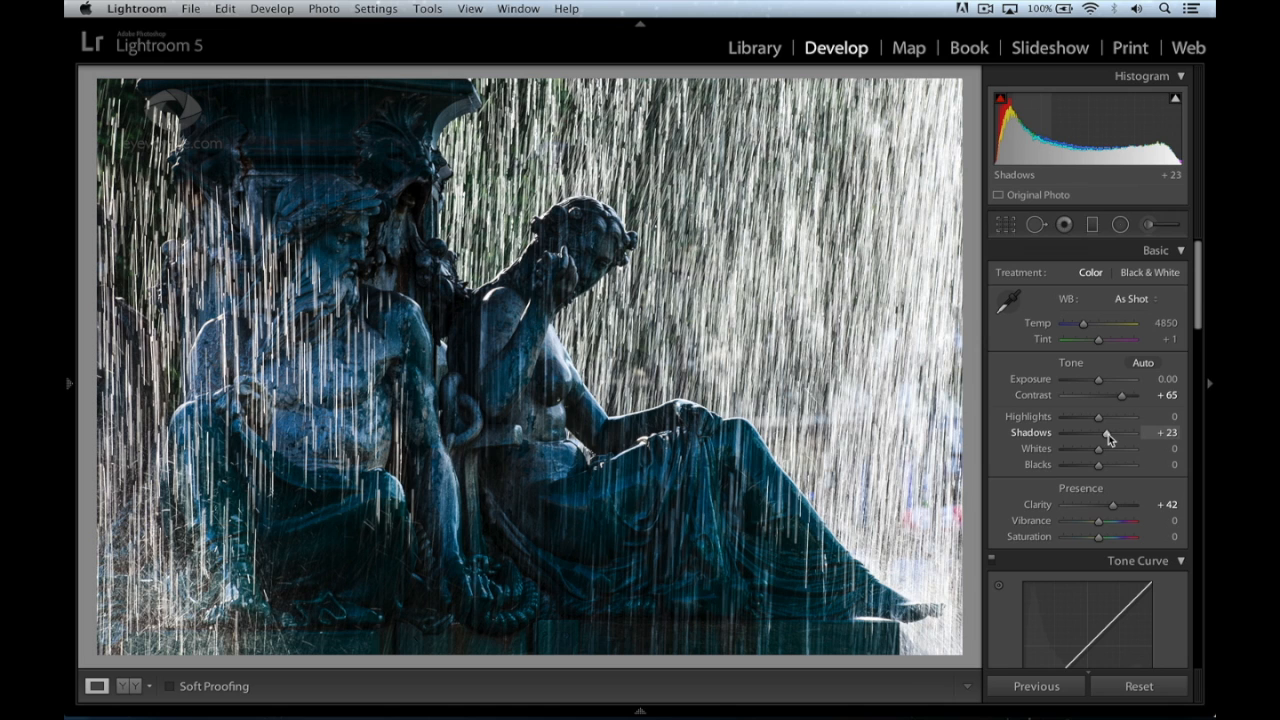
left_click_drag(1108, 438, 1108, 438)
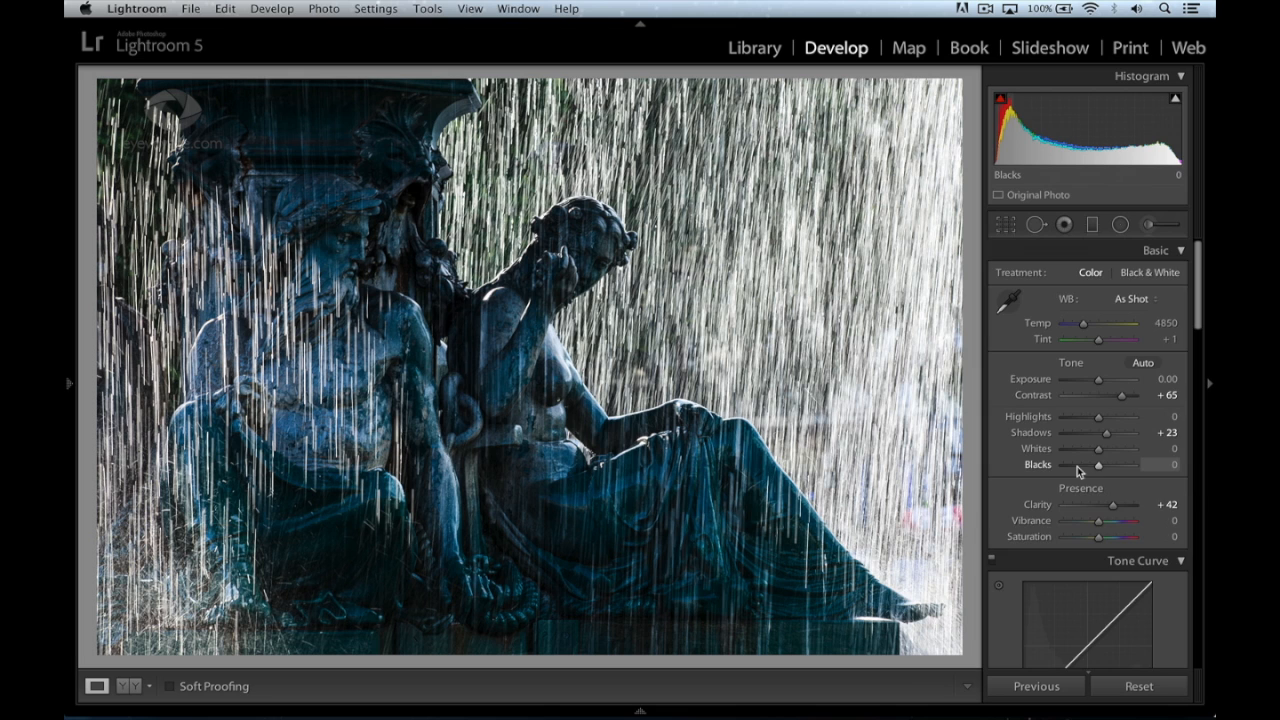
Narrow the tone curve's highlight range to the brightest tones and set the curve's Highlights to −86.
scroll(1077, 466, "down", 5)
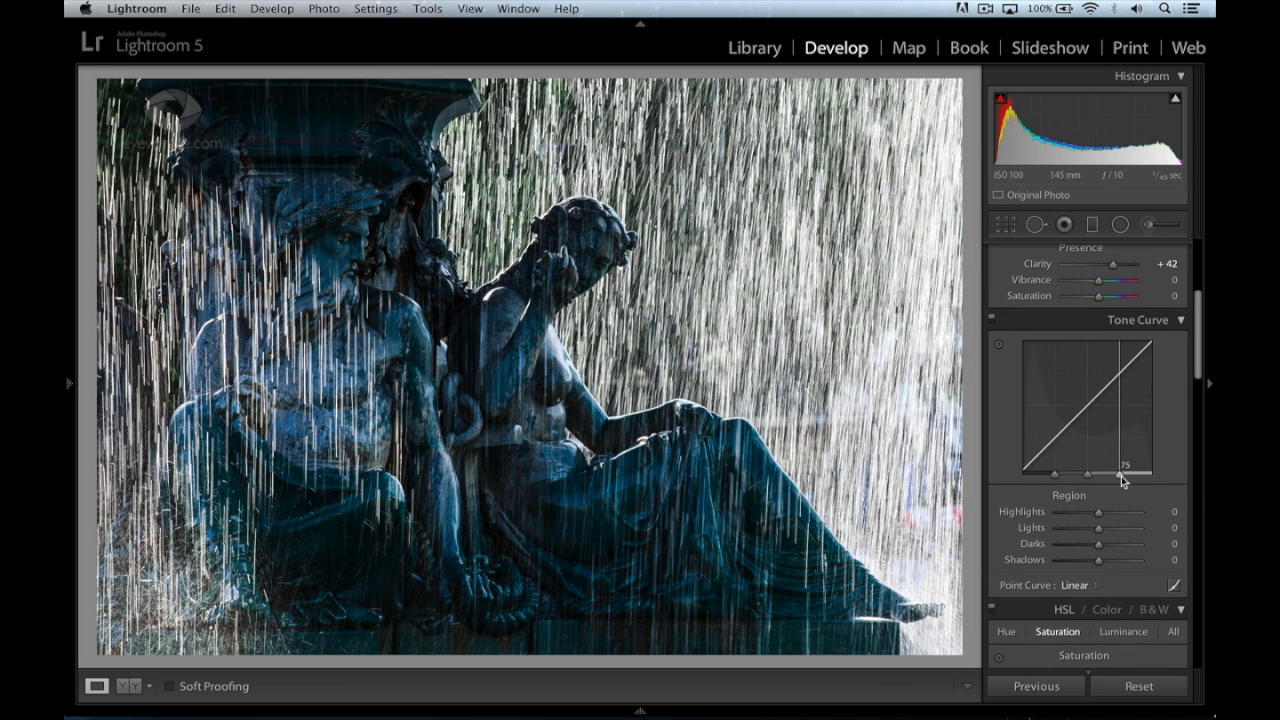
left_click_drag(1121, 476, 1134, 476)
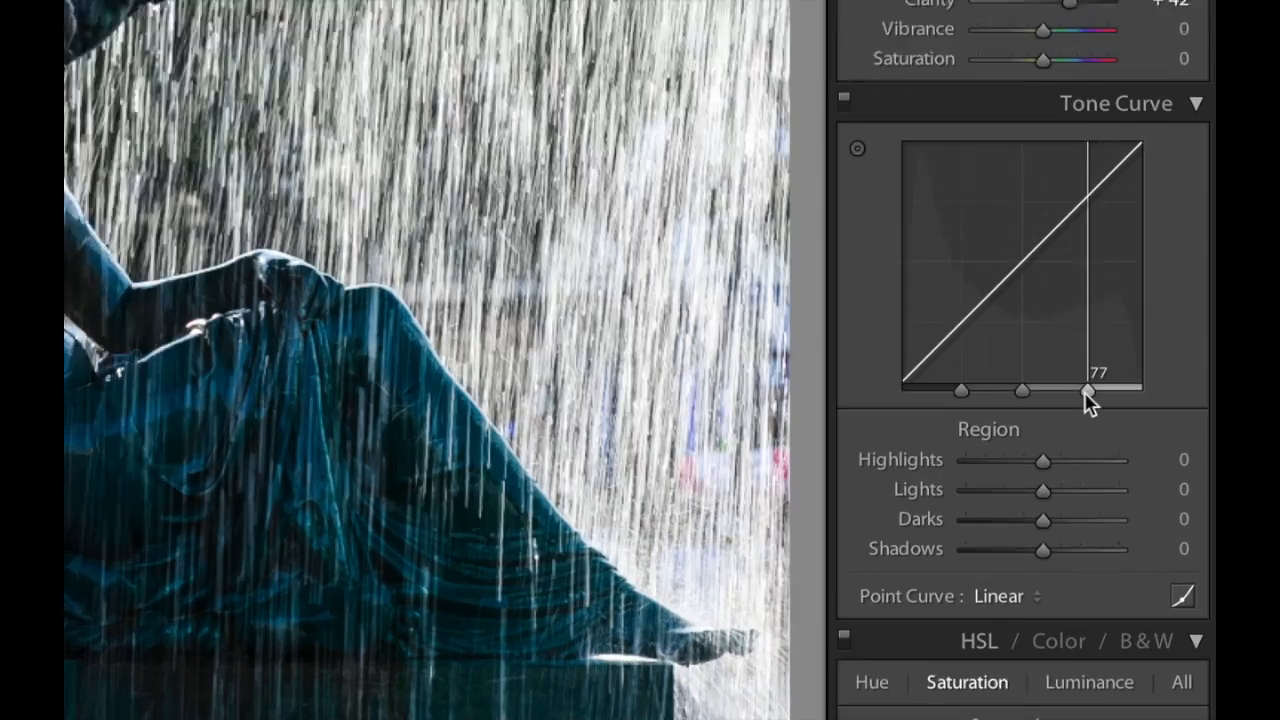
left_click_drag(1103, 368, 1110, 368)
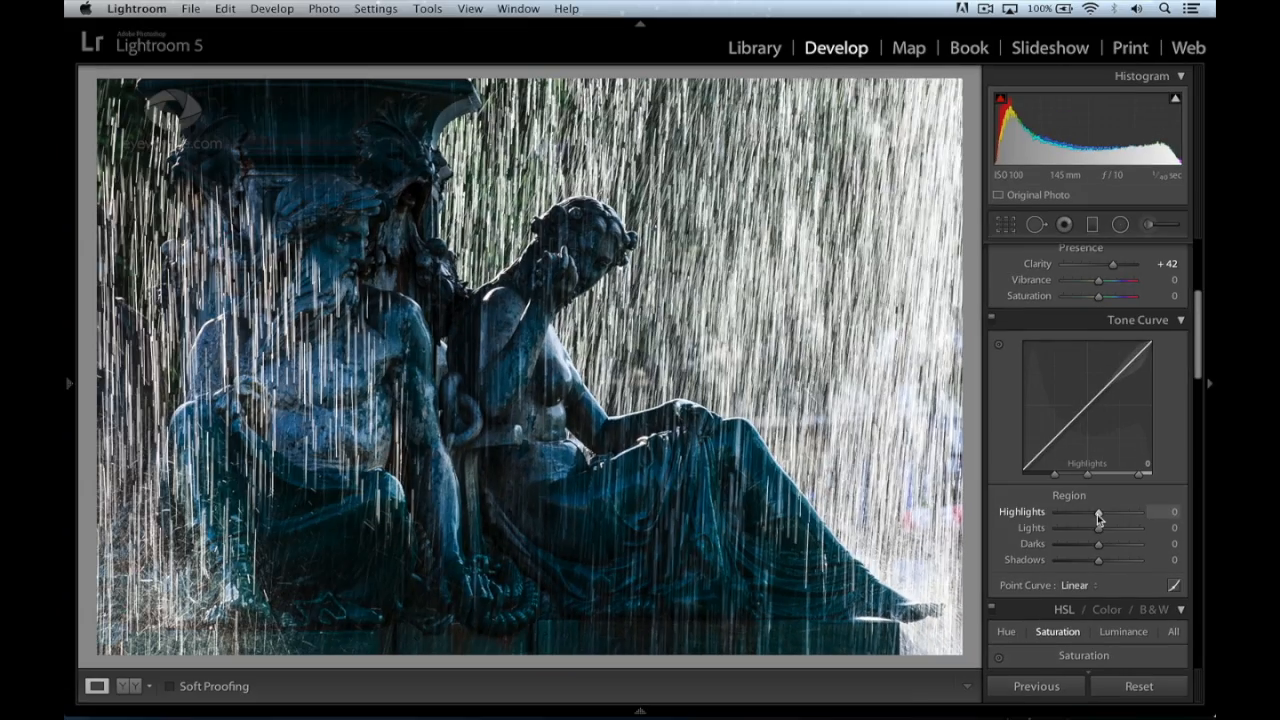
left_click_drag(1086, 506, 1060, 510)
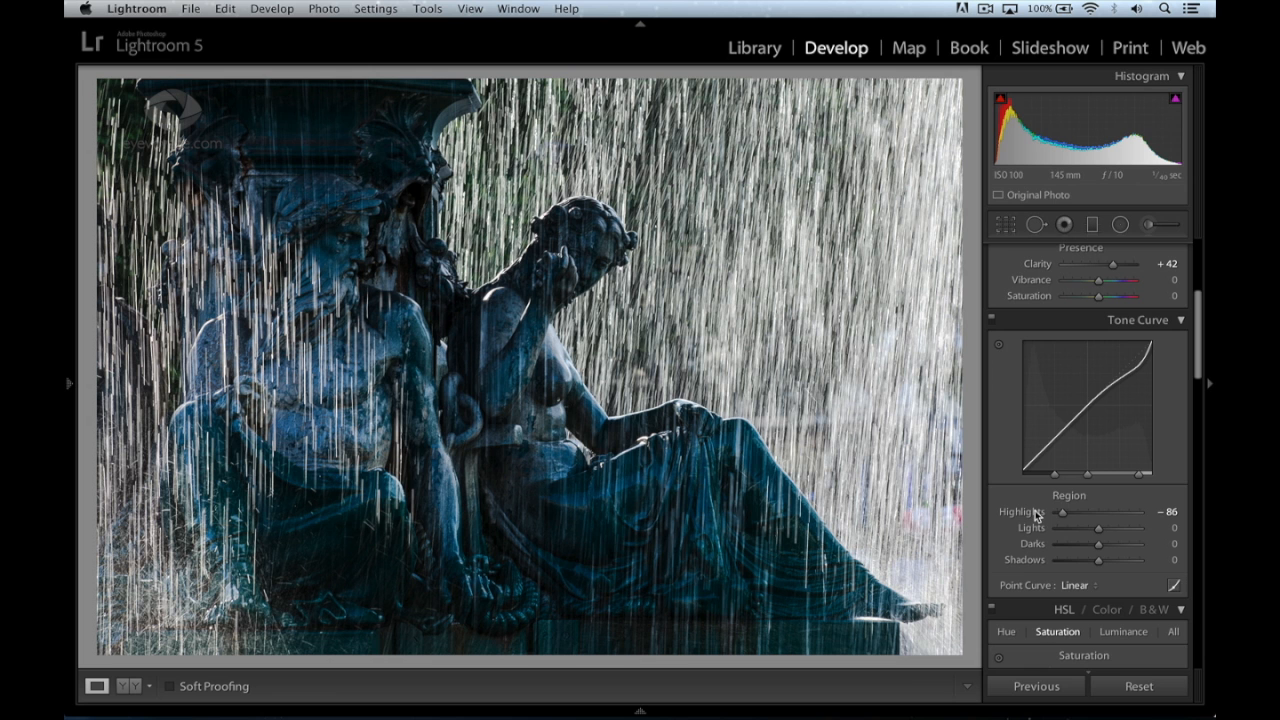
Compare the before and after versions of the fountain statue photo to examine the contrast and tone curve edits.
key("backslash")
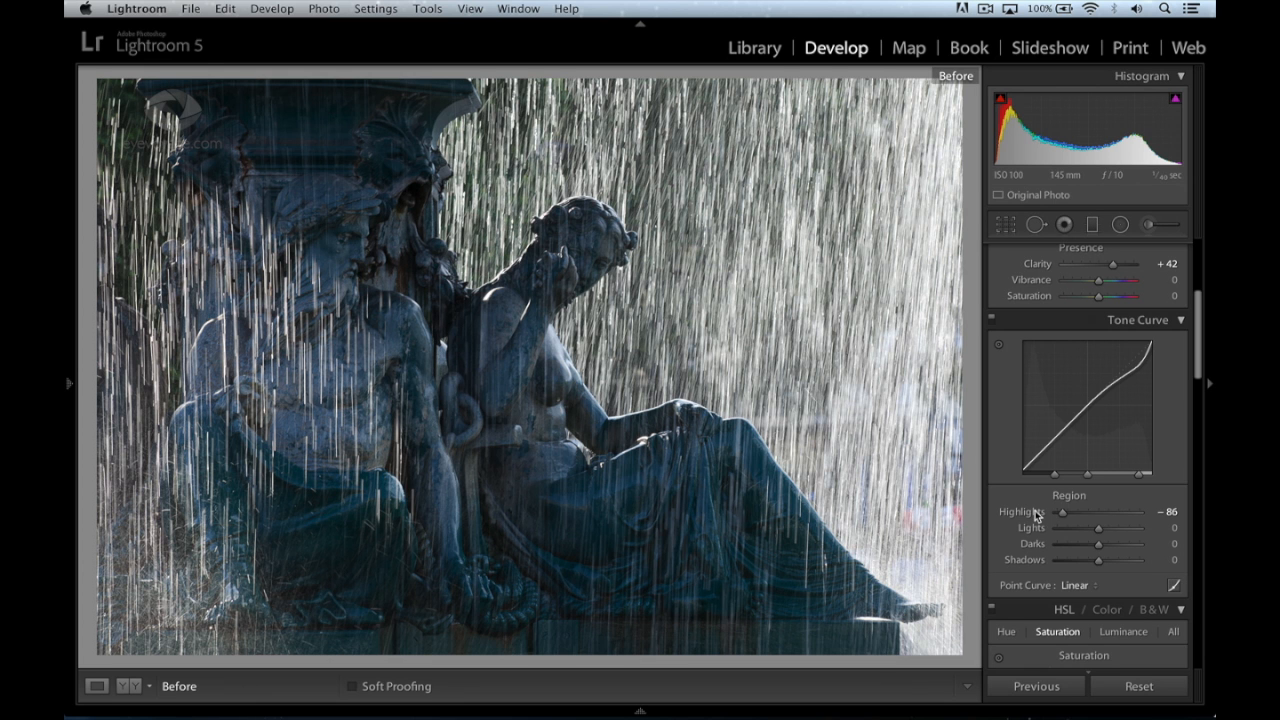
key("backslash")
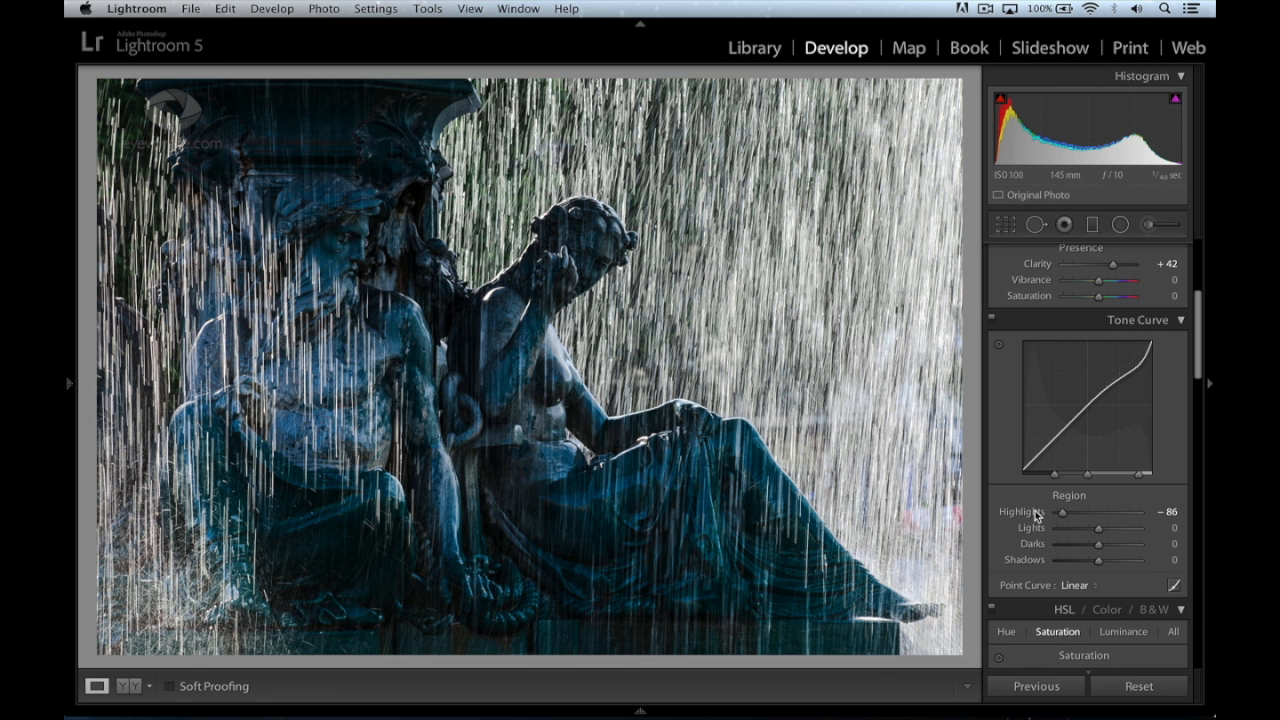
key("backslash")
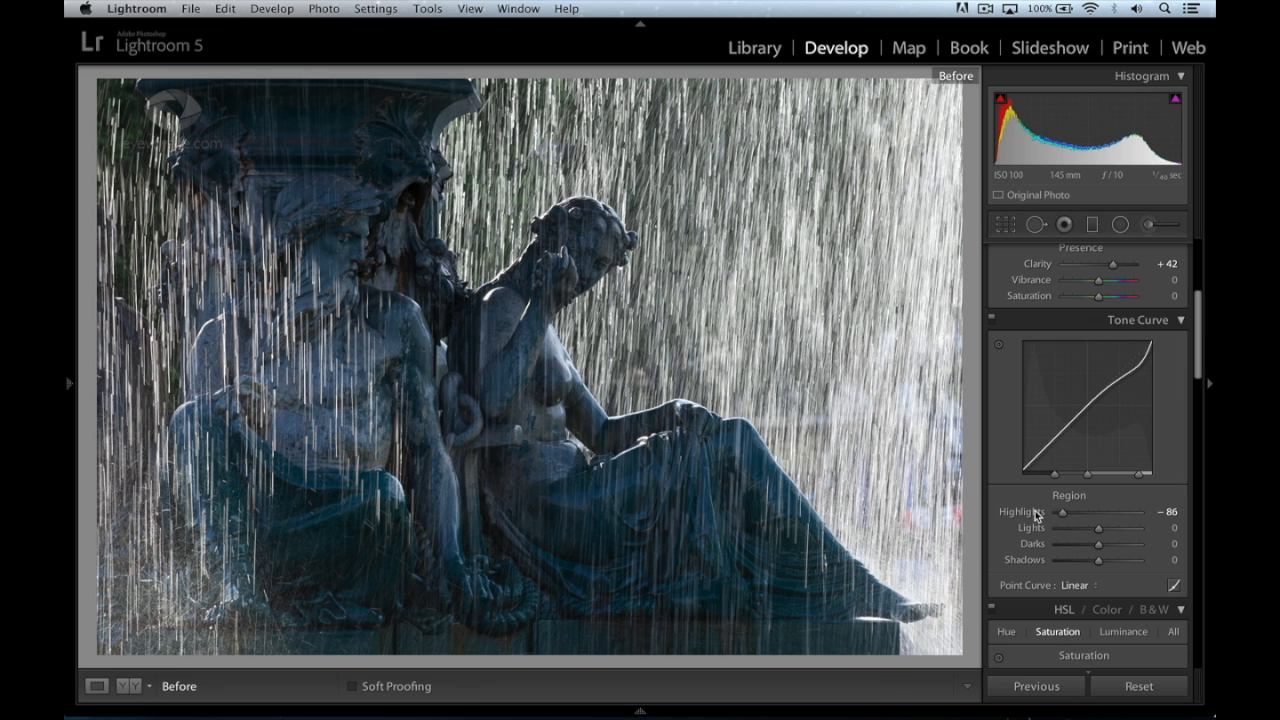
key("backslash")
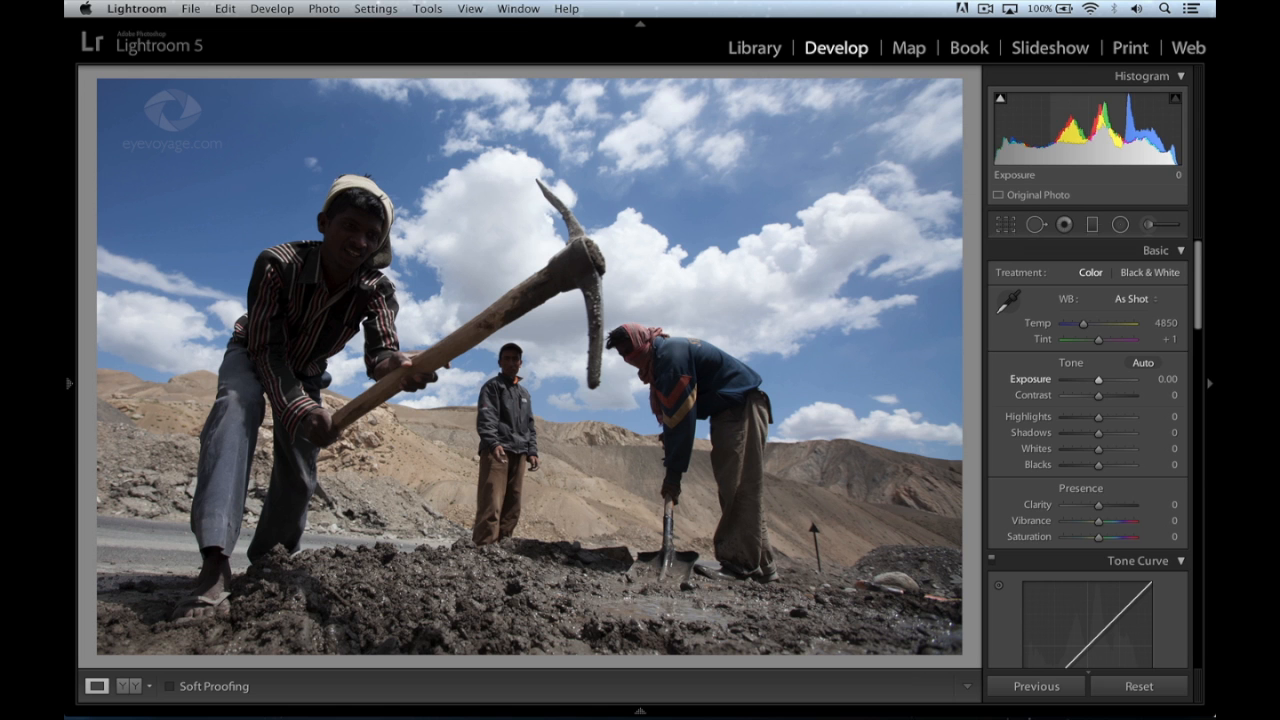
Inspect the dark face of the pickaxe worker and apply the Camera Landscape calibration profile to the road workers photo.
left_click(345, 225)
left_click_drag(345, 225, 486, 256)
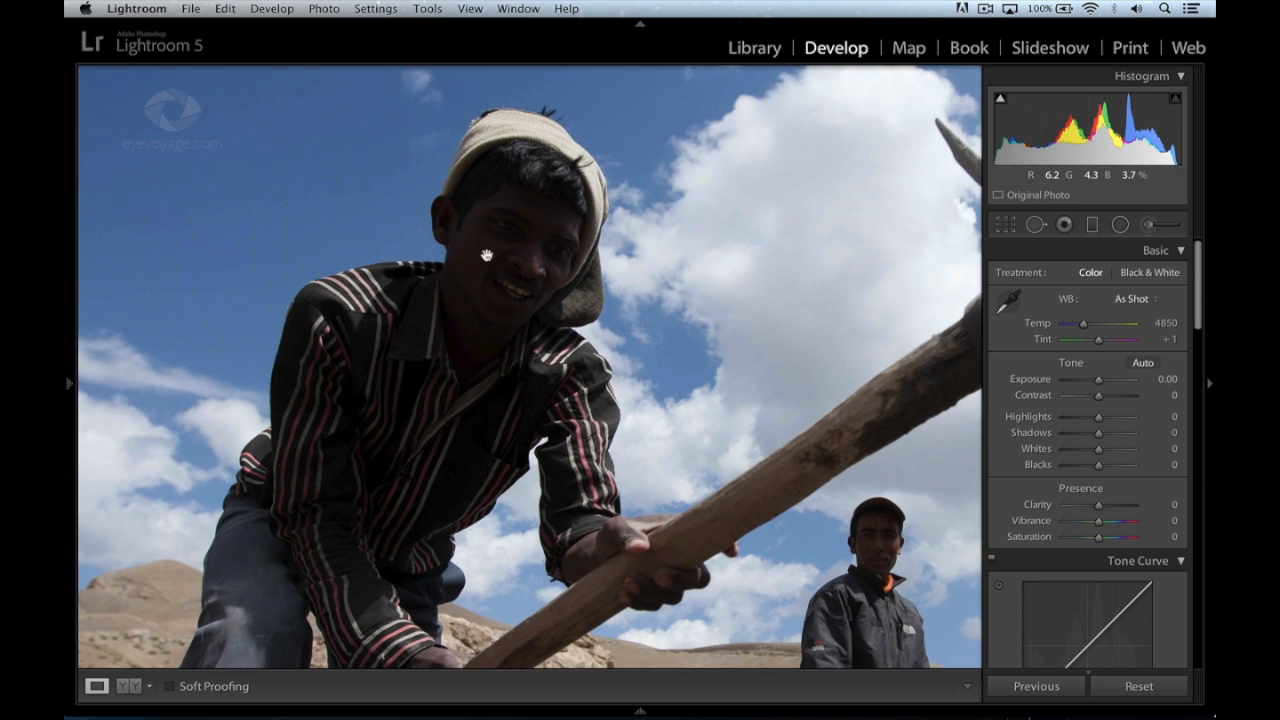
left_click(443, 329)
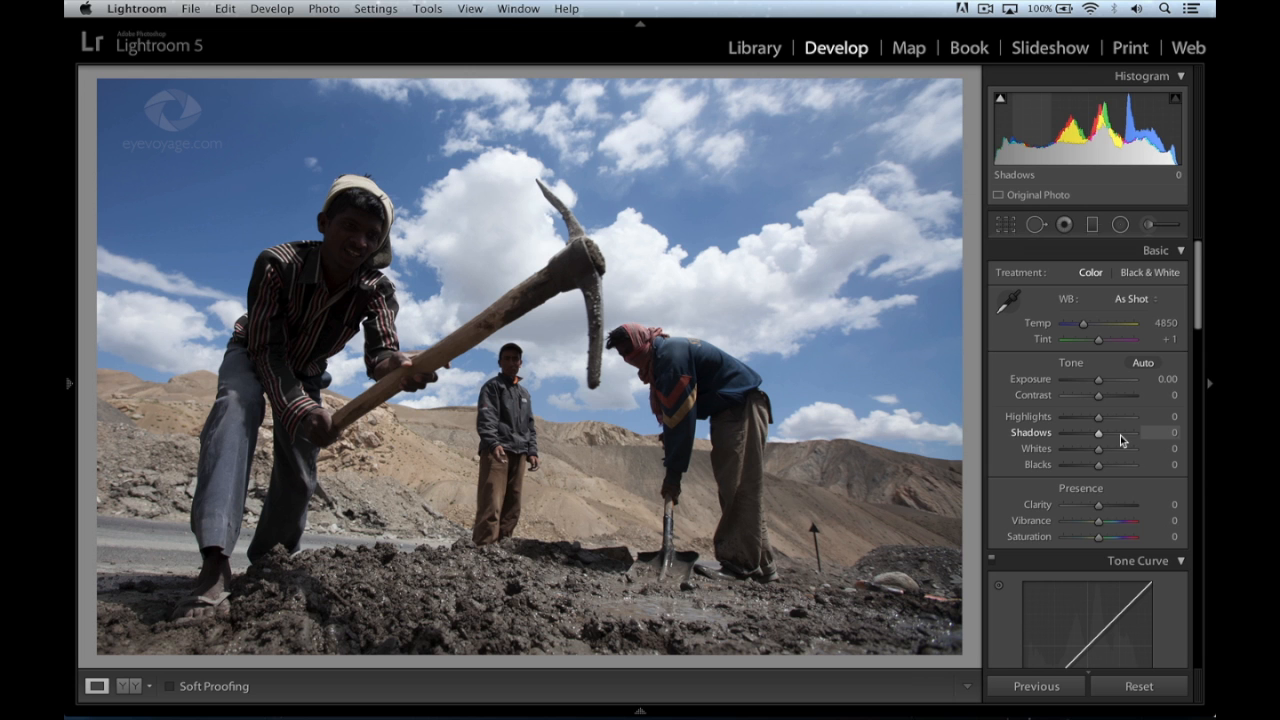
left_click_drag(348, 255, 479, 373)
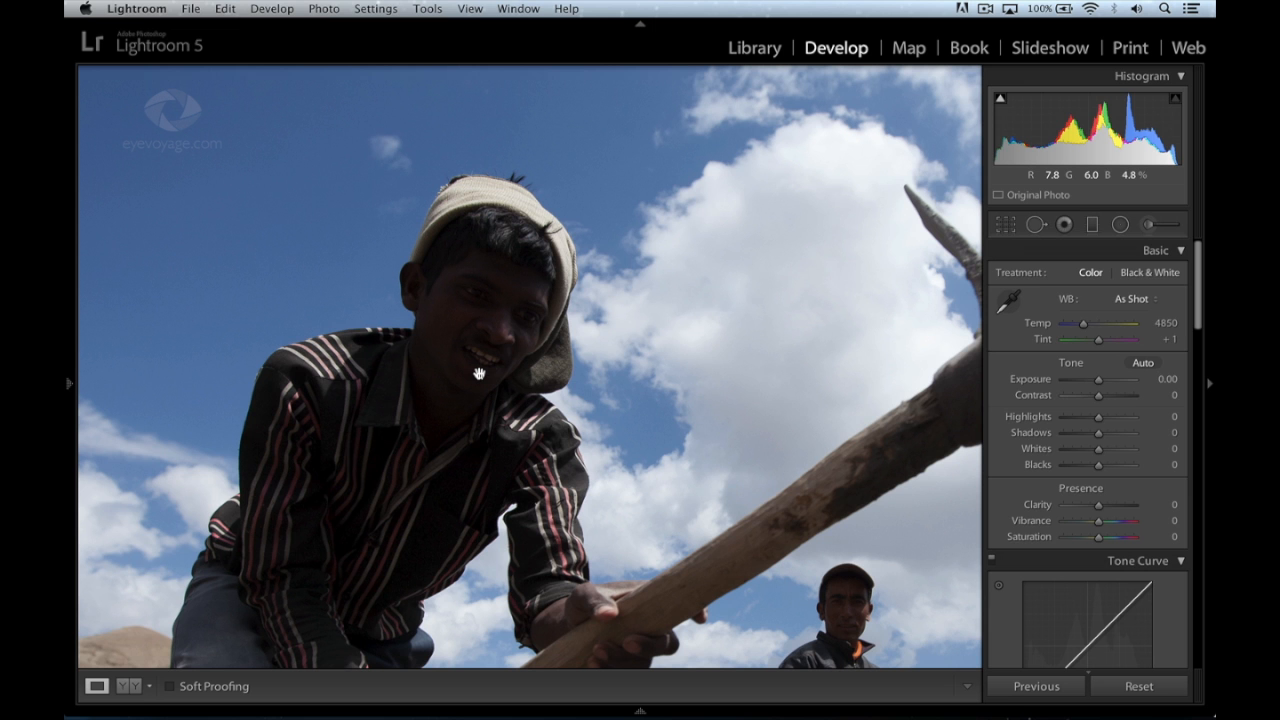
left_click_drag(479, 373, 477, 377)
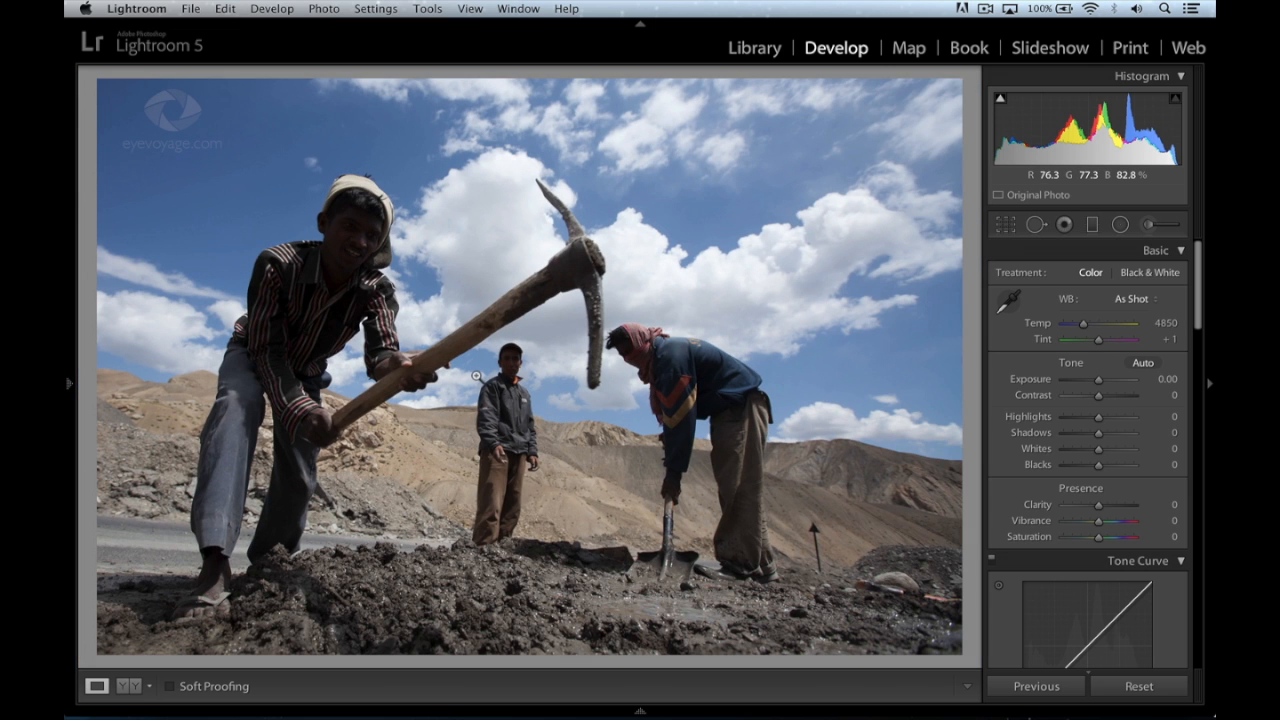
scroll(1078, 400, "down", 15)
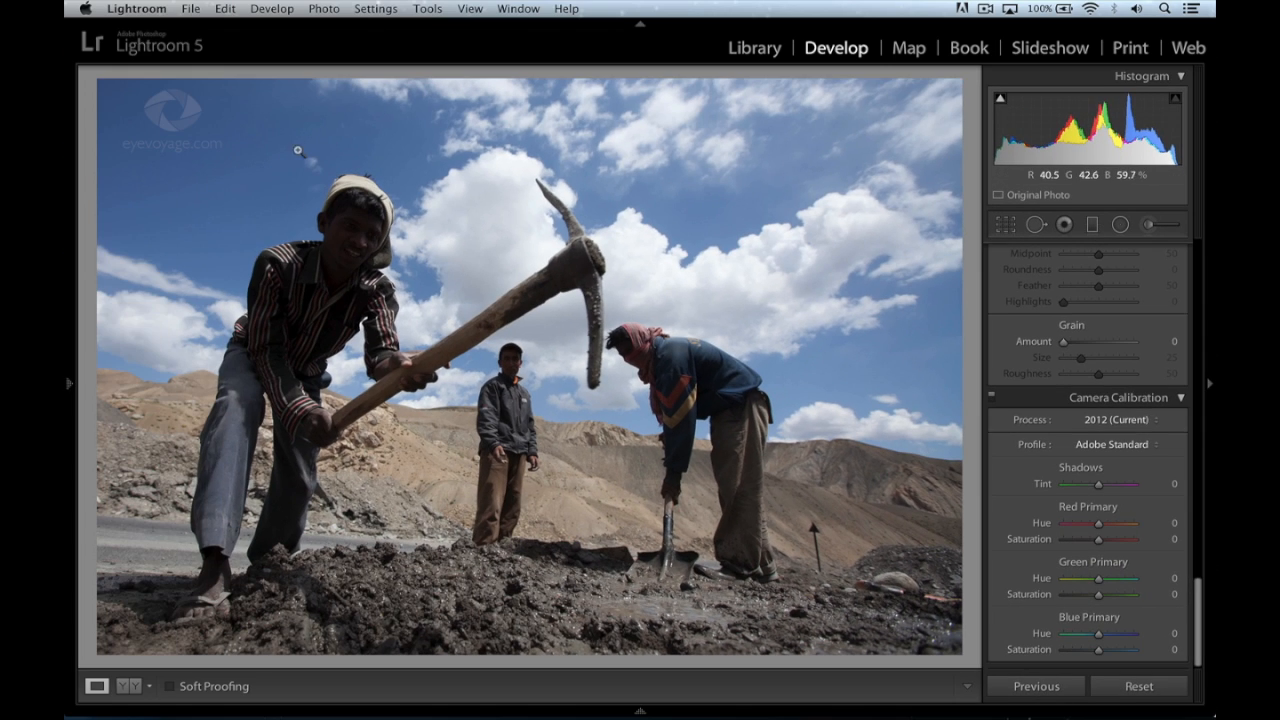
left_click(1095, 444)
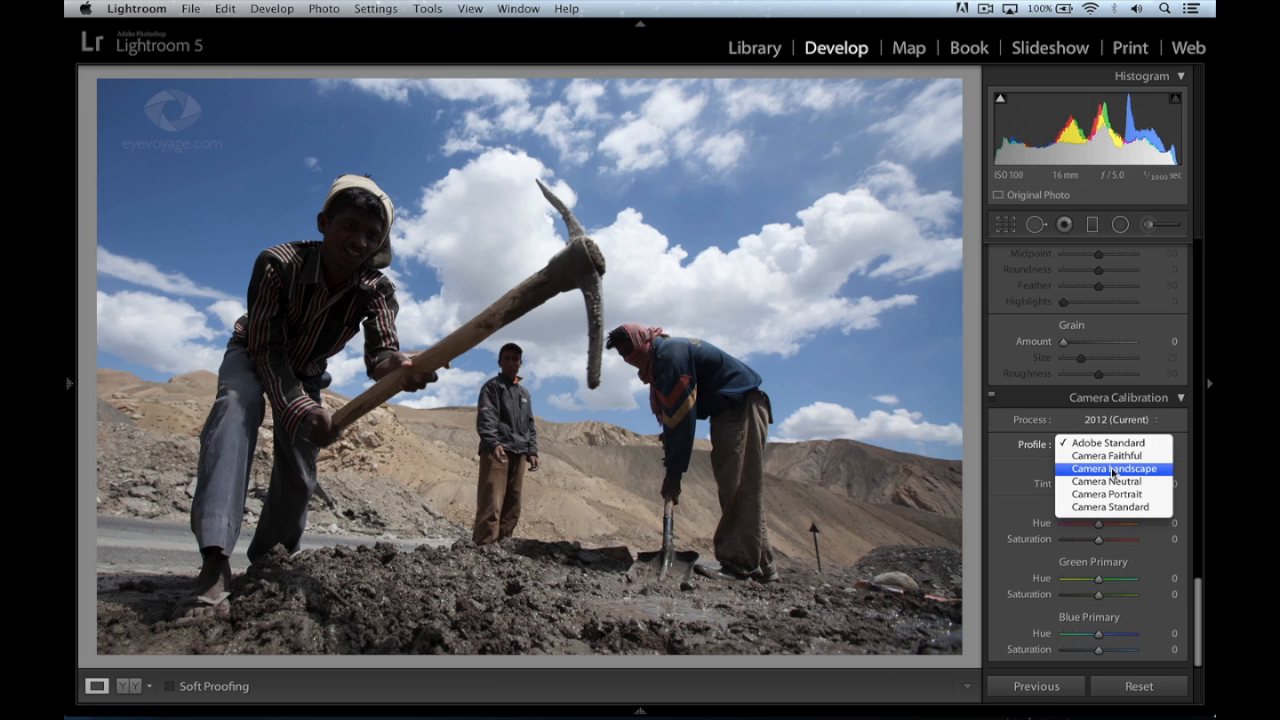
left_click(1113, 469)
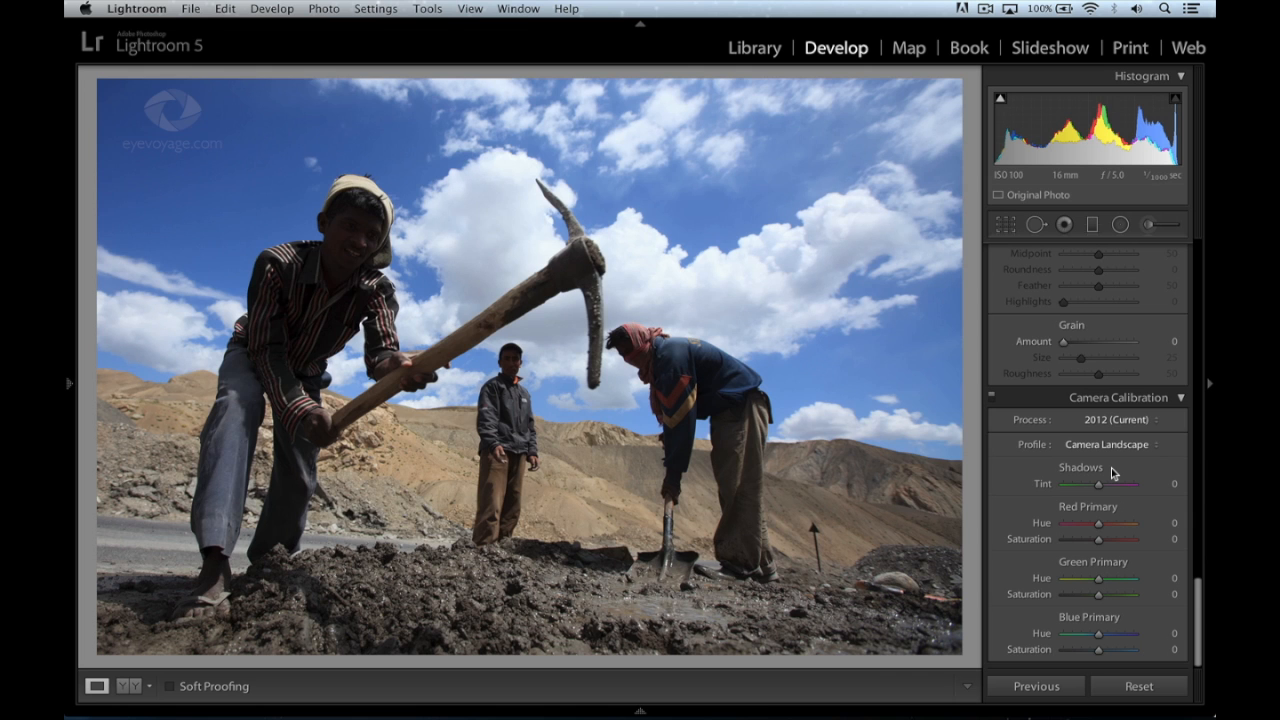
Raise the road workers photo's Shadows to +71 and compare it with the before version.
scroll(1113, 470, "up", 15)
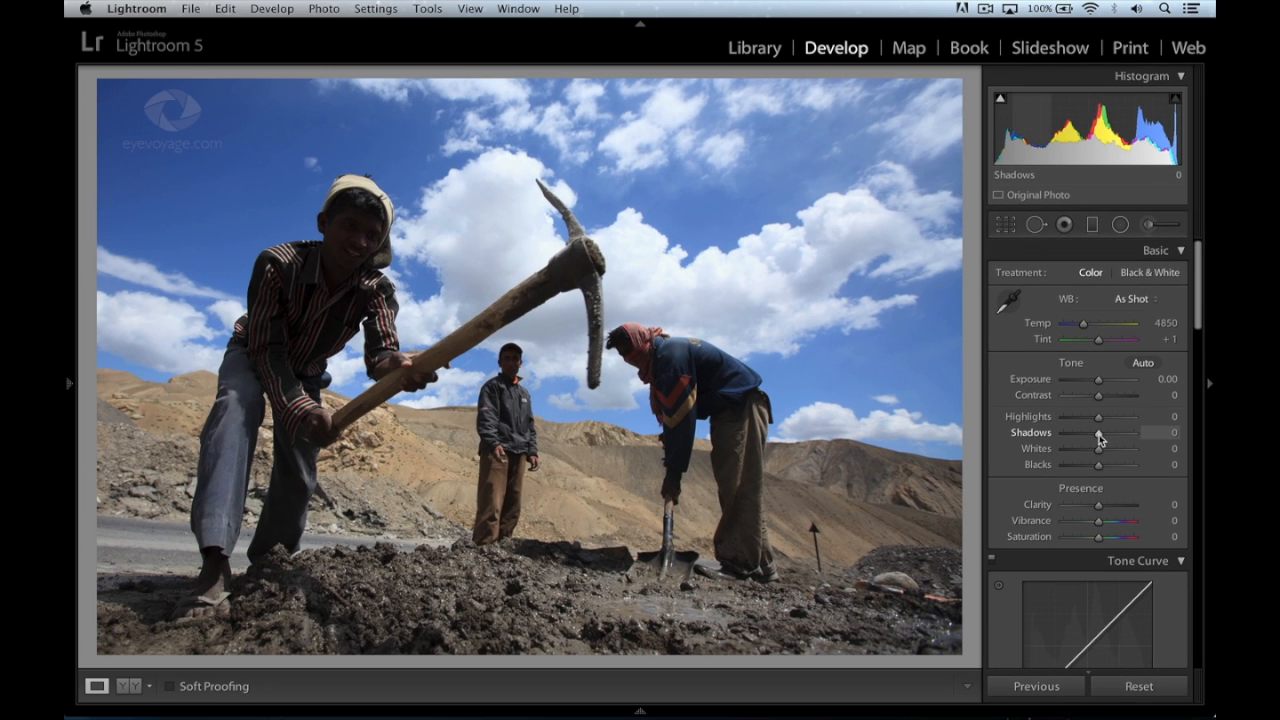
left_click_drag(1028, 372, 1041, 374)
left_click_drag(1107, 438, 1124, 437)
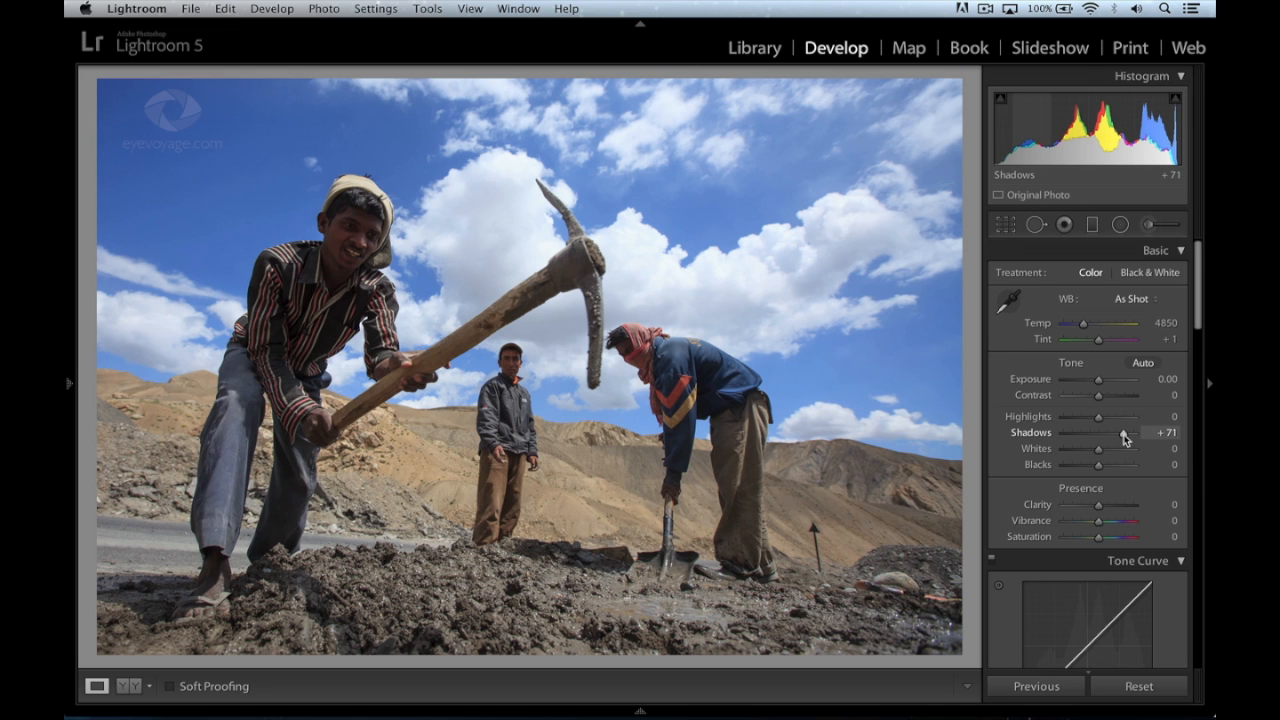
key("backslash")
key("backslash")
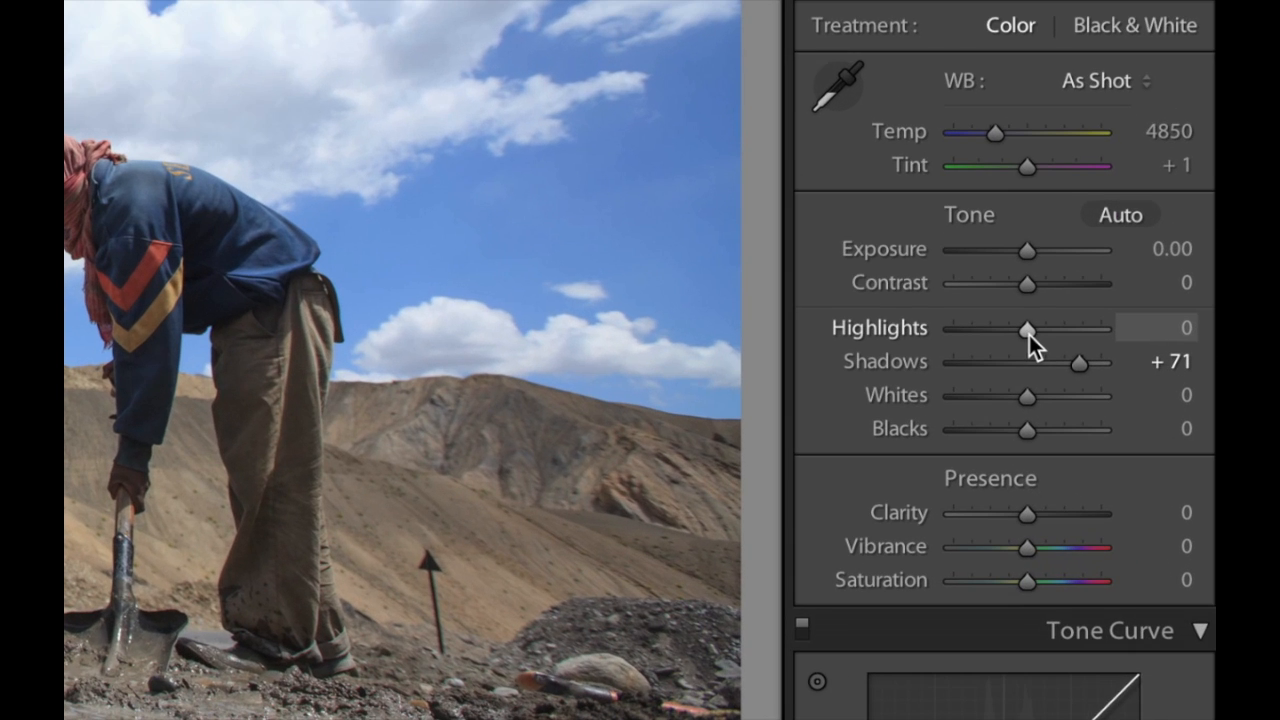
Set the road workers photo's Highlights to −30 and check the cloud detail with and without the change.
left_click_drag(1029, 335, 1011, 335)
left_click_drag(1090, 416, 1088, 416)
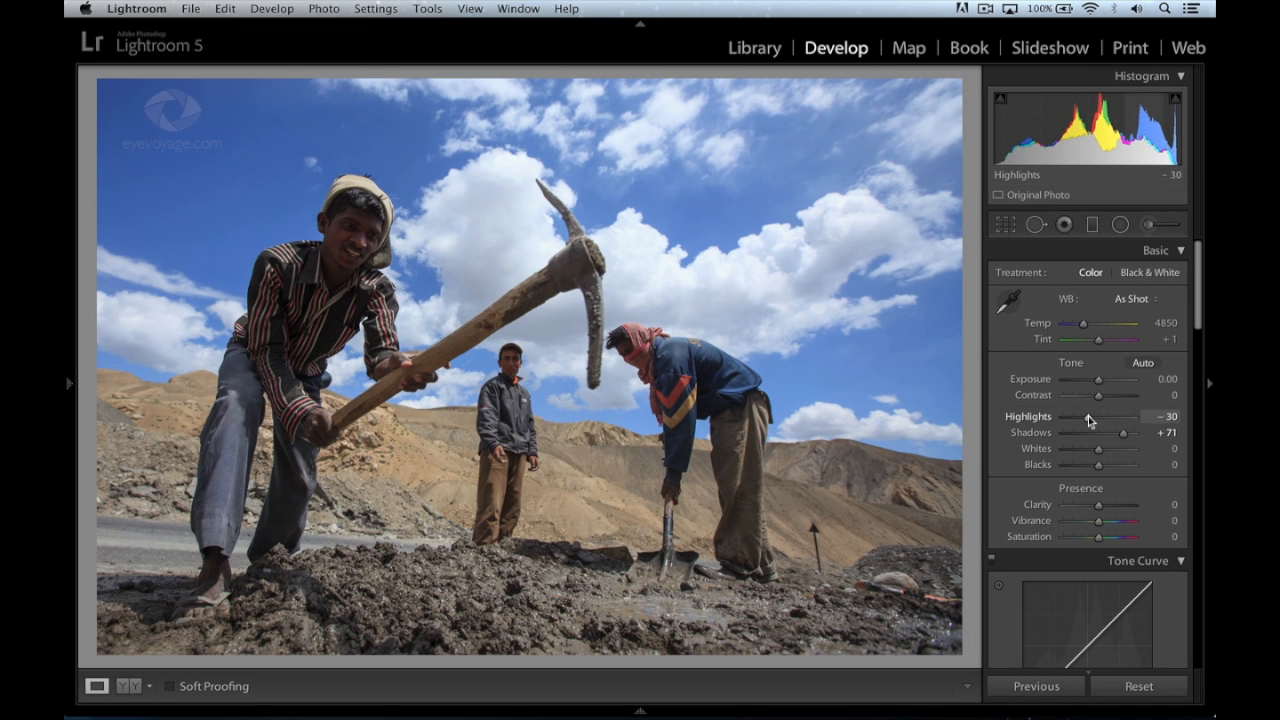
left_click(505, 172)
left_click_drag(506, 170, 506, 212)
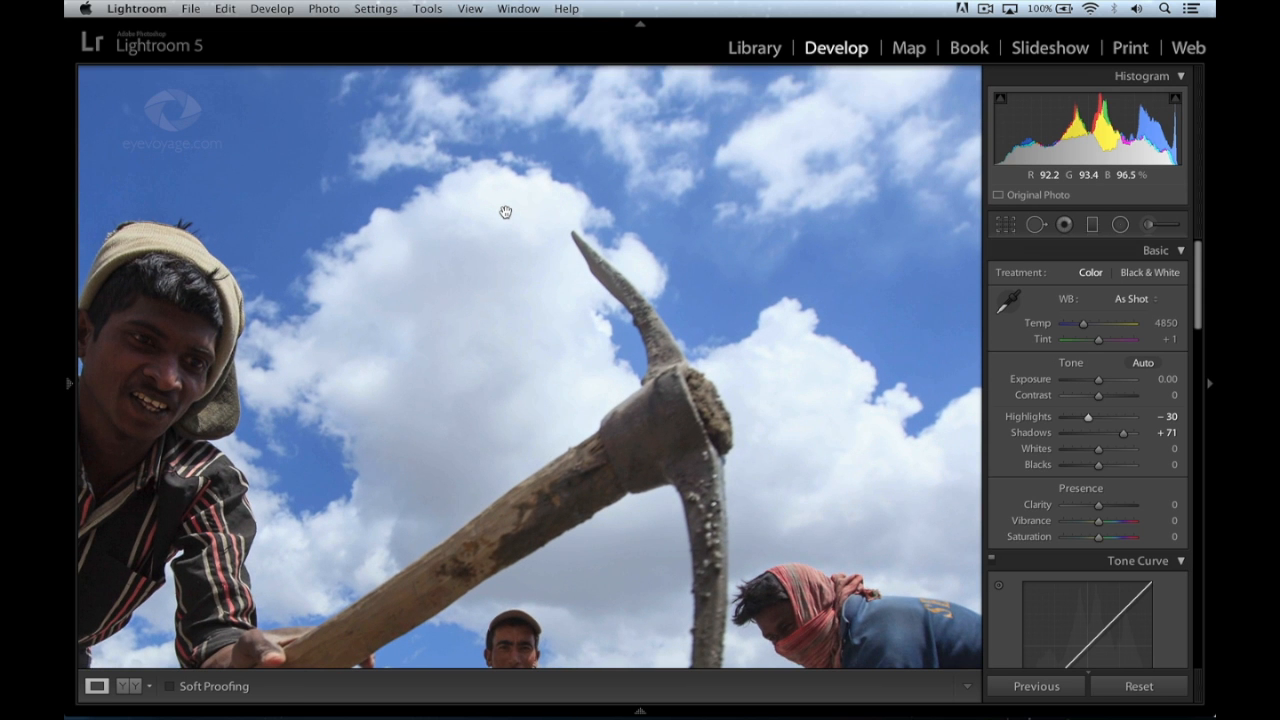
key("super+z")
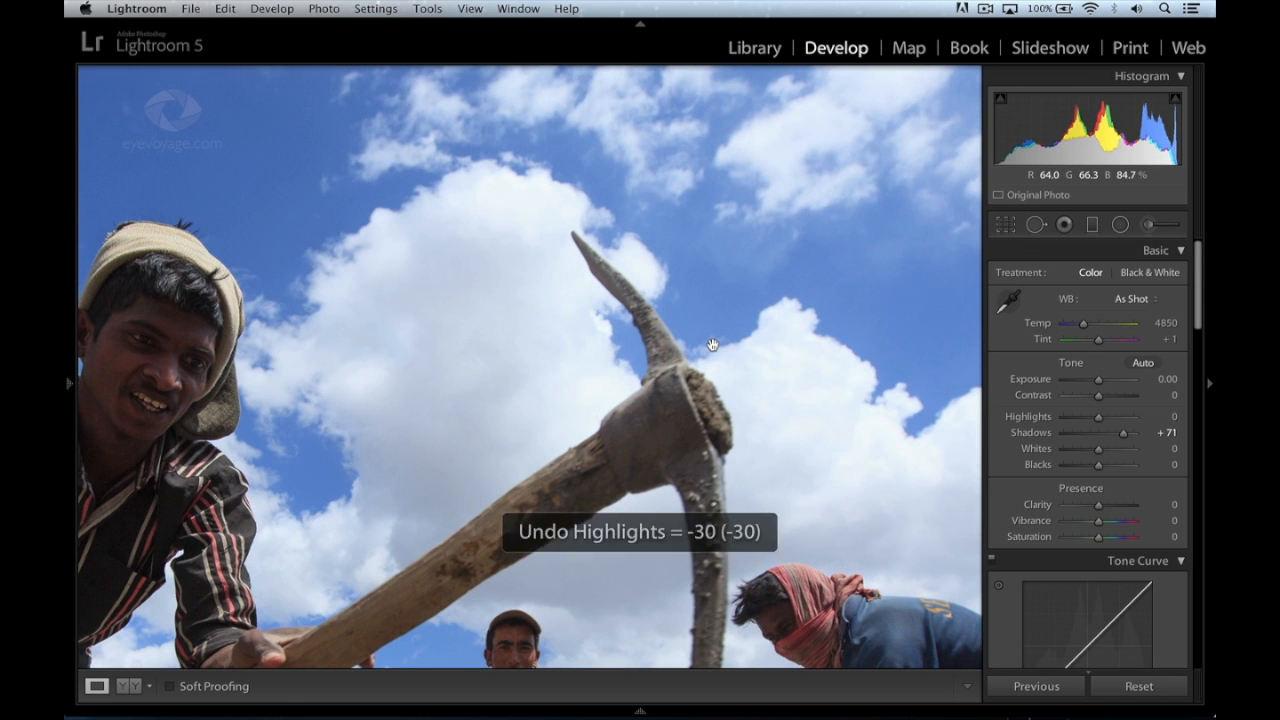
key("super+shift+z")
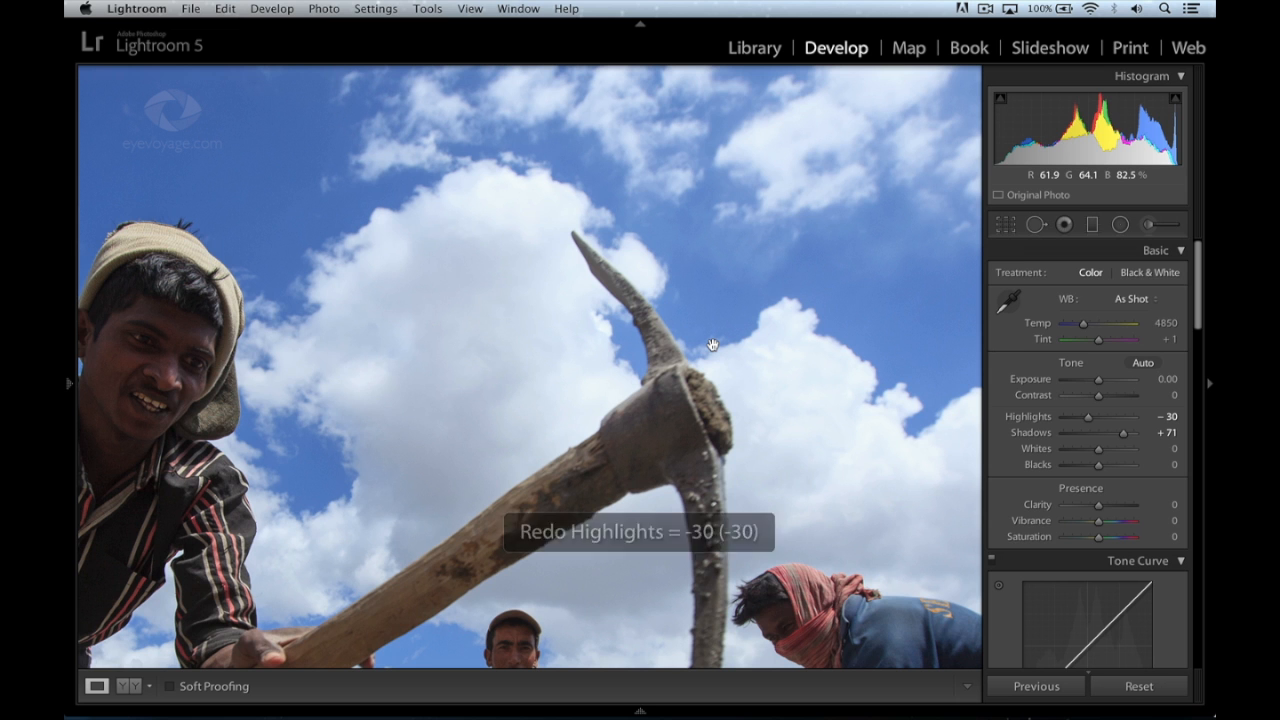
left_click(596, 327)
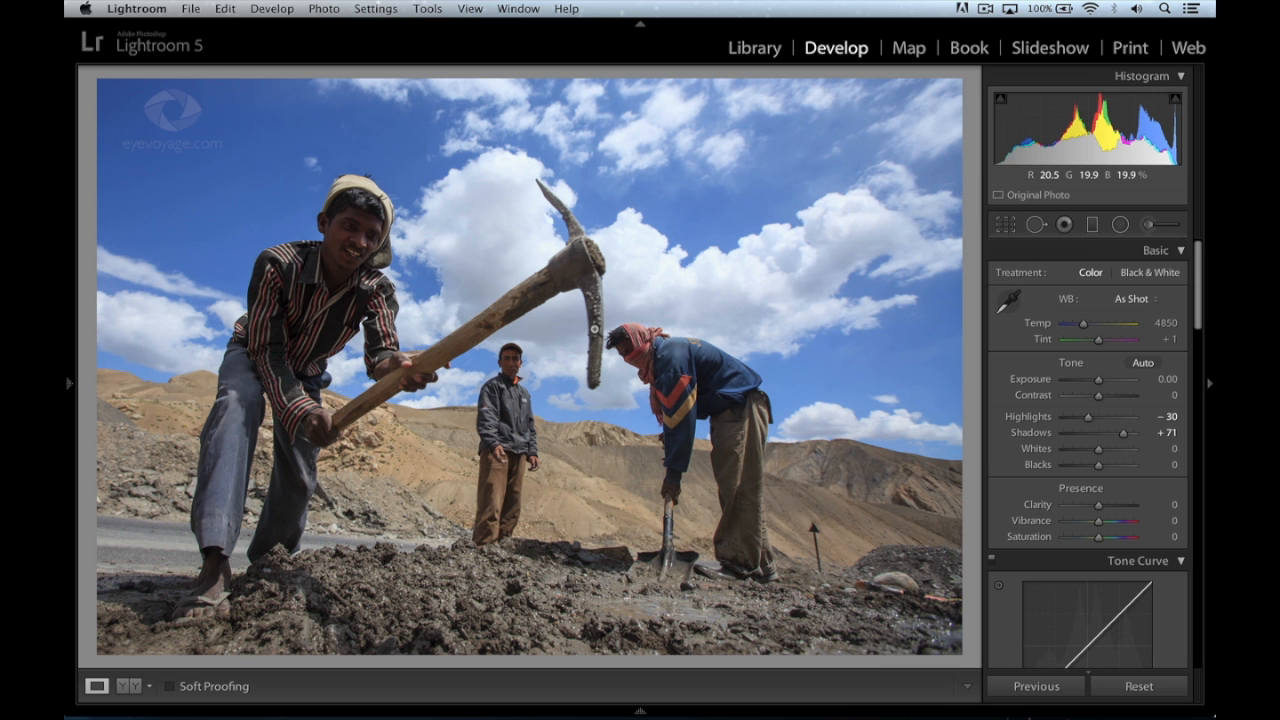
Draw an oval Radial Filter around the pickaxe worker's face and tilt it to follow the head.
left_click(340, 228)
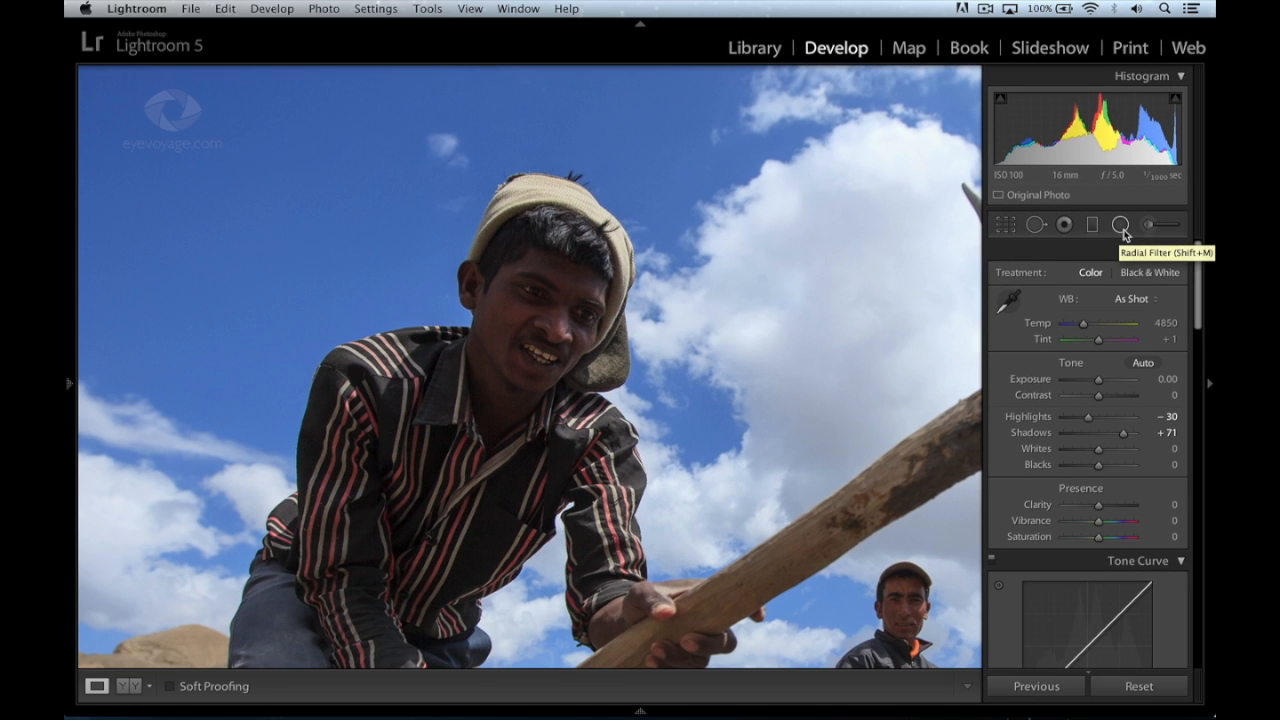
left_click(1013, 300)
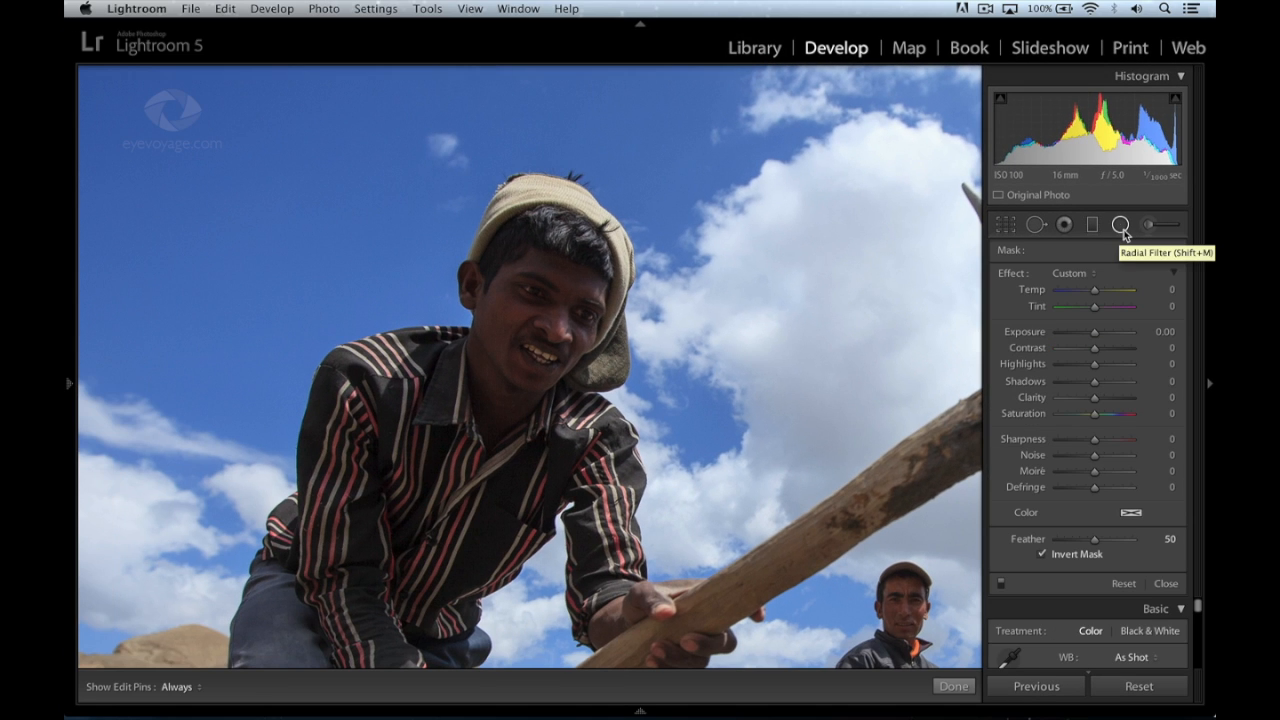
left_click_drag(593, 370, 608, 390)
left_click_drag(572, 335, 572, 363)
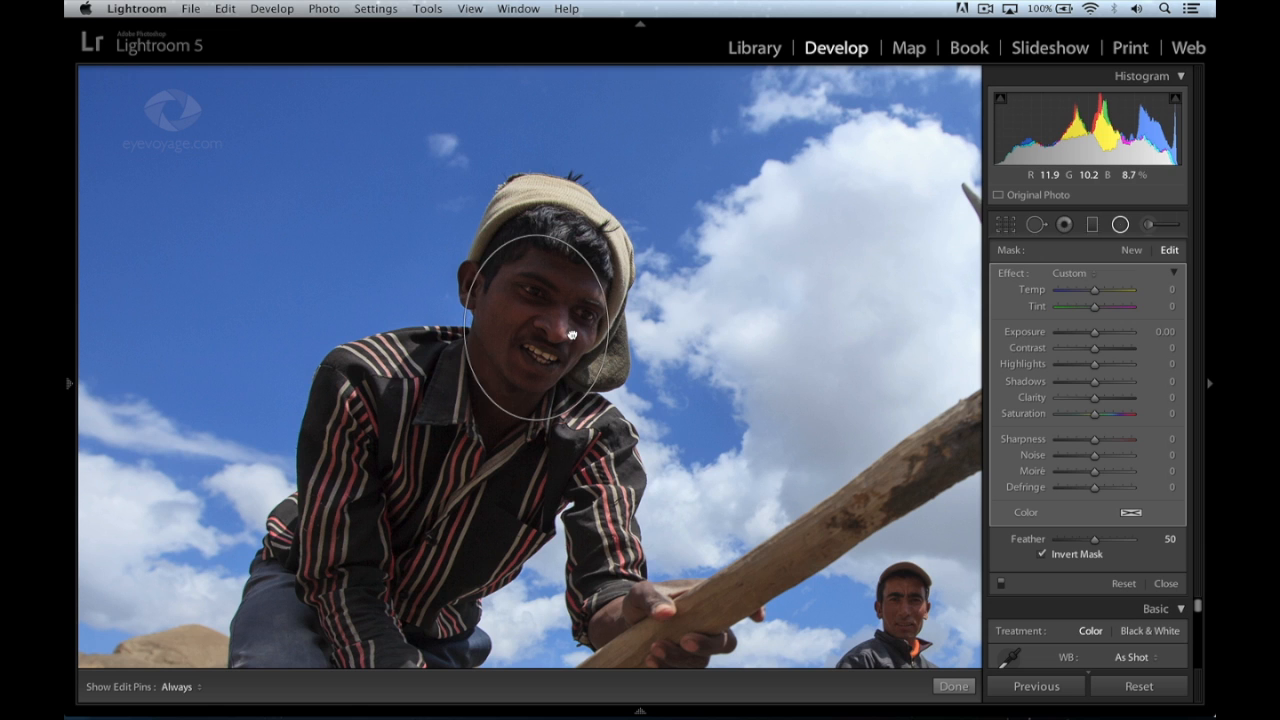
left_click_drag(548, 232, 573, 234)
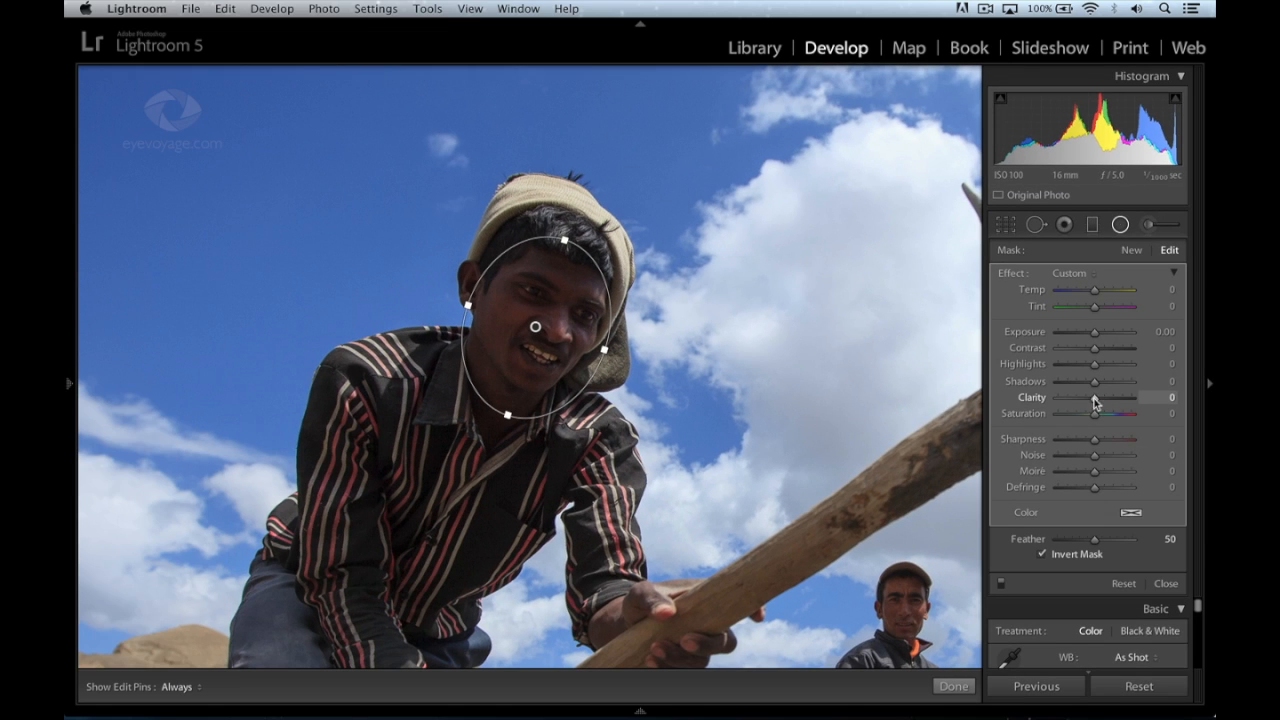
Set the face's Radial Filter to Clarity 27 and Exposure 0.20.
left_click_drag(979, 363, 1007, 372)
left_click_drag(1107, 403, 1104, 403)
left_click(1116, 336)
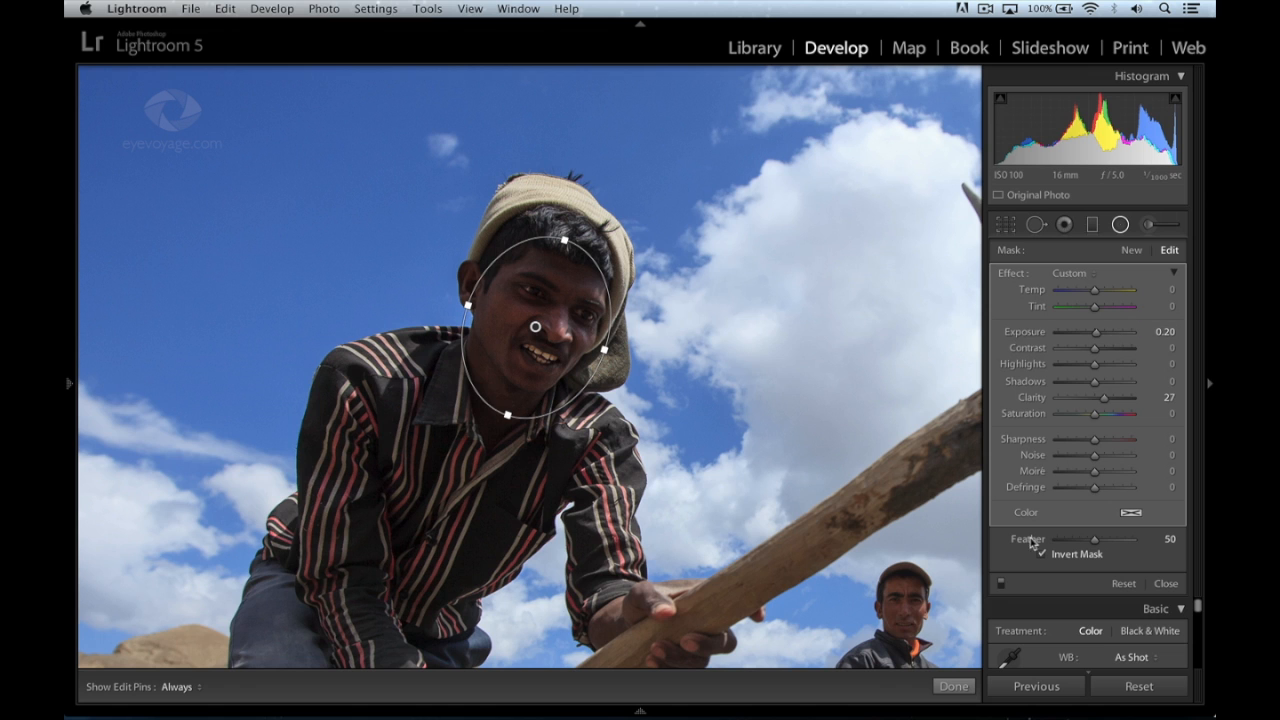
Compare the worker's face with the Radial Filter on and off, and close the filter.
left_click(999, 584)
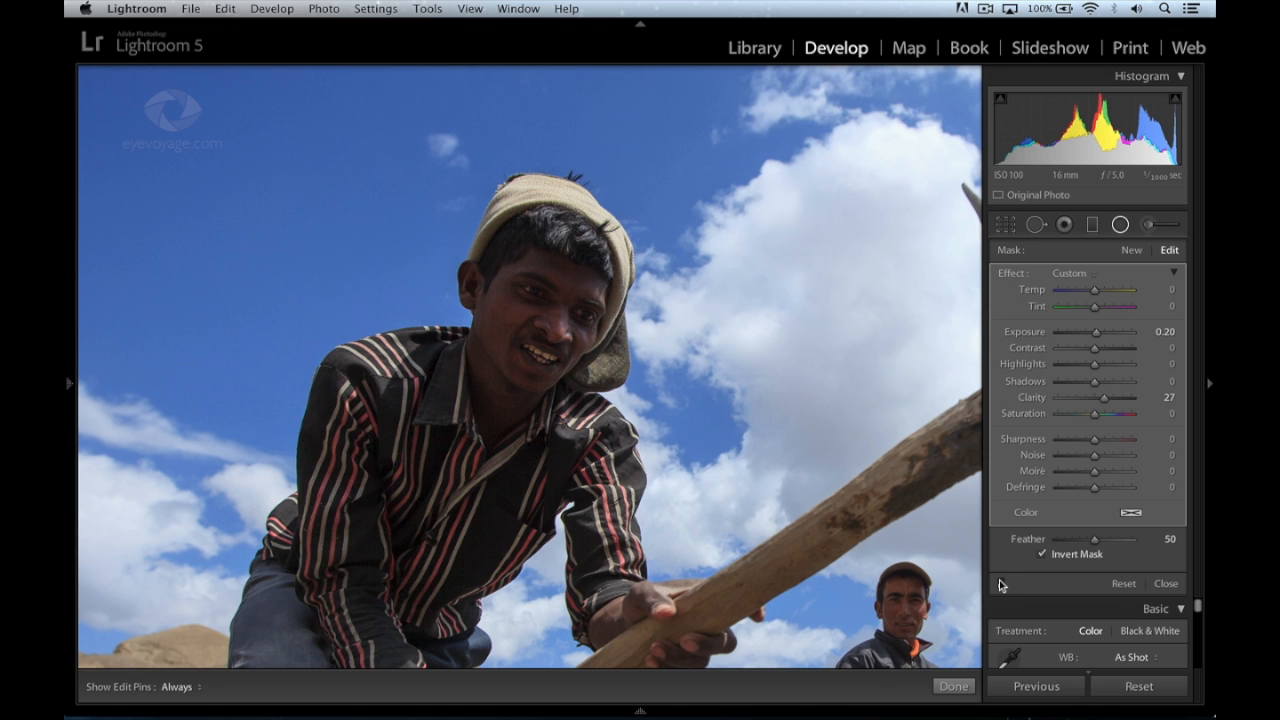
left_click(1001, 584)
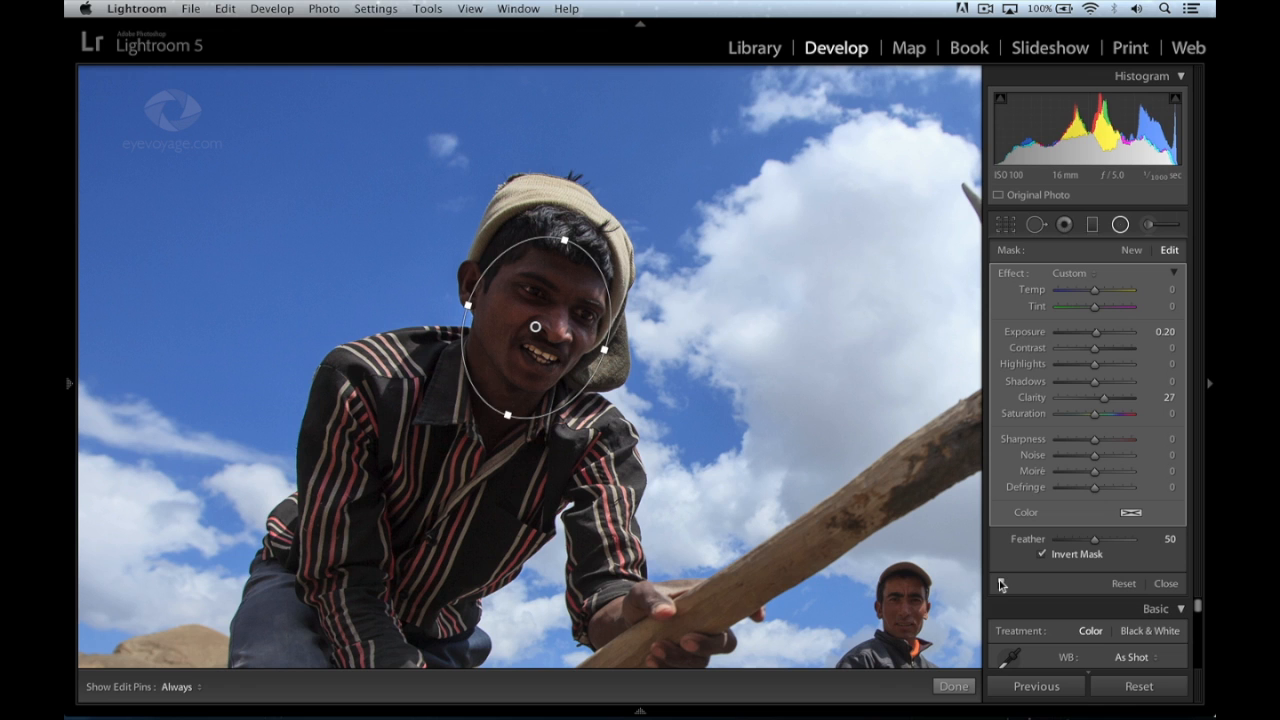
left_click(1001, 584)
left_click(1001, 584)
key("shift+m")
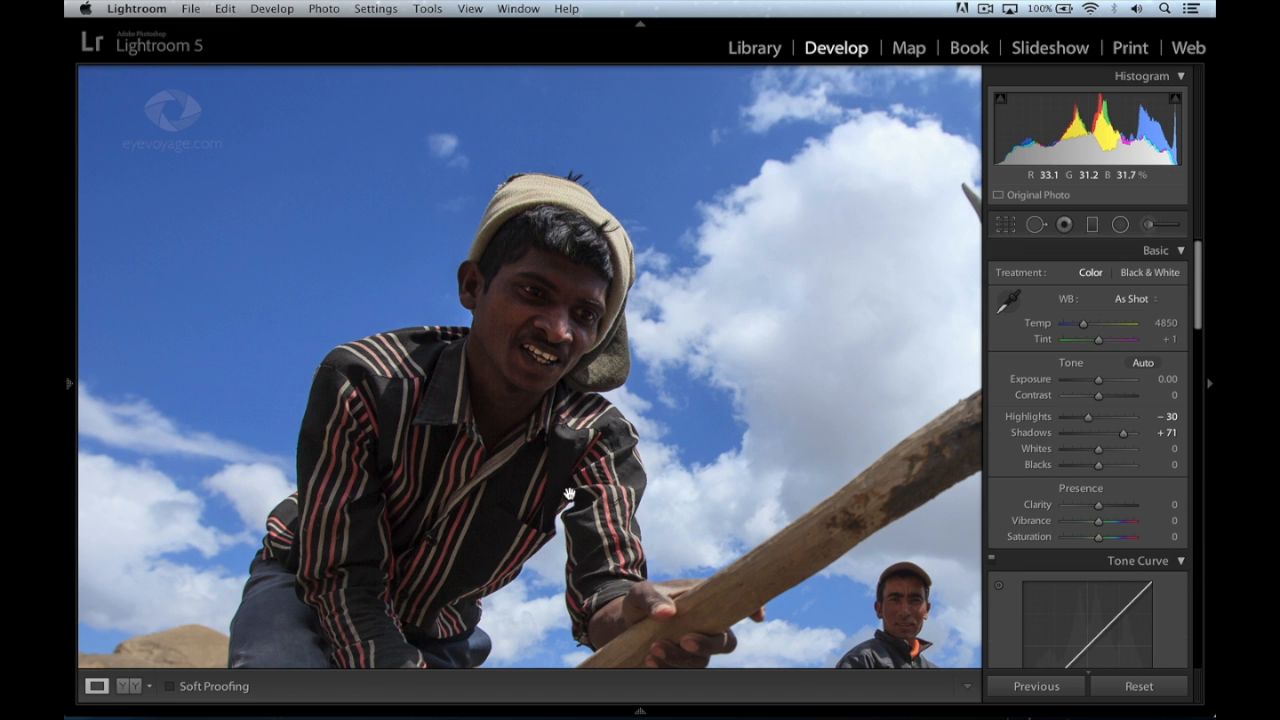
Paint the muddy foreground of the road workers photo with a size 13 Adjustment Brush and set its Clarity to 57.
key("super+Right")
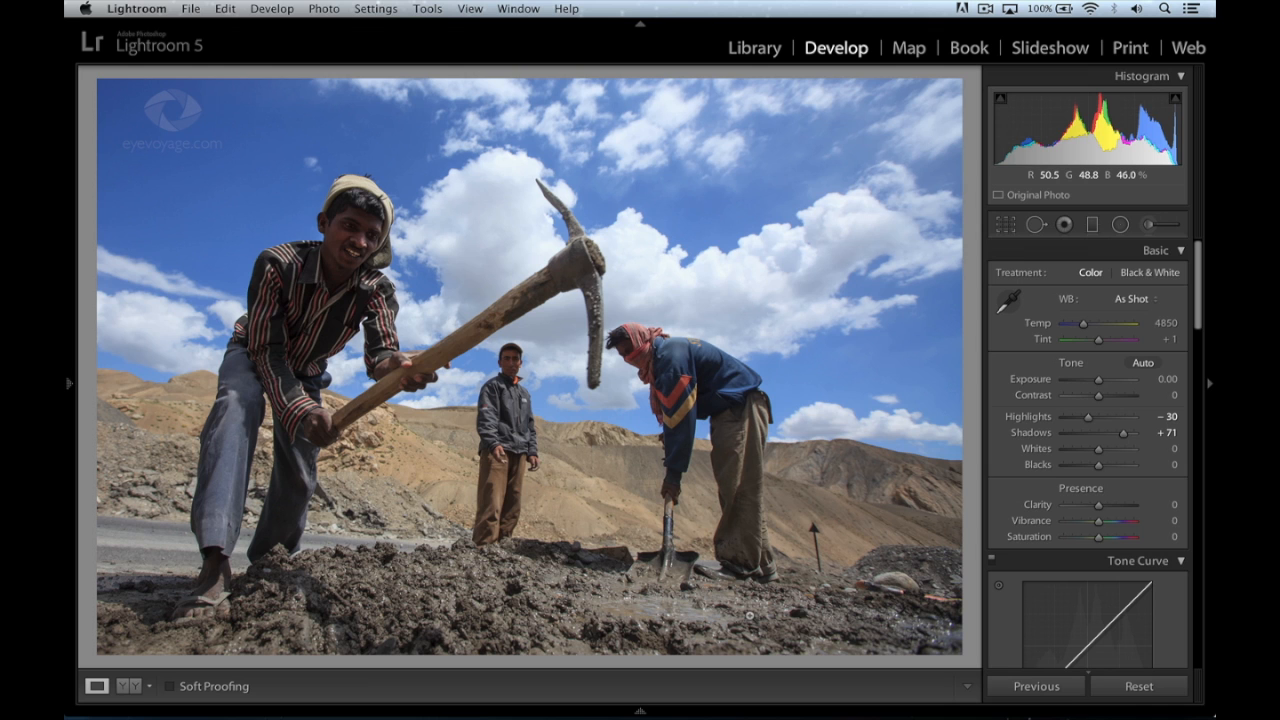
key("k")
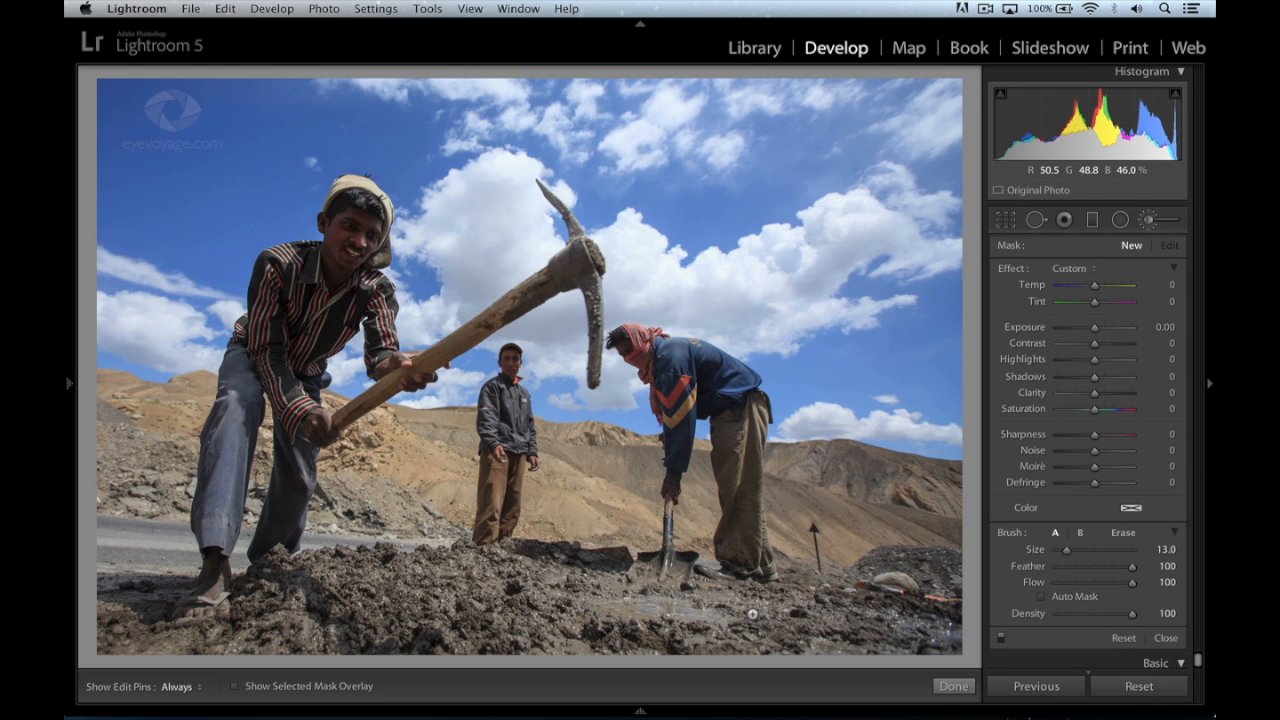
left_click_drag(1094, 392, 1110, 398)
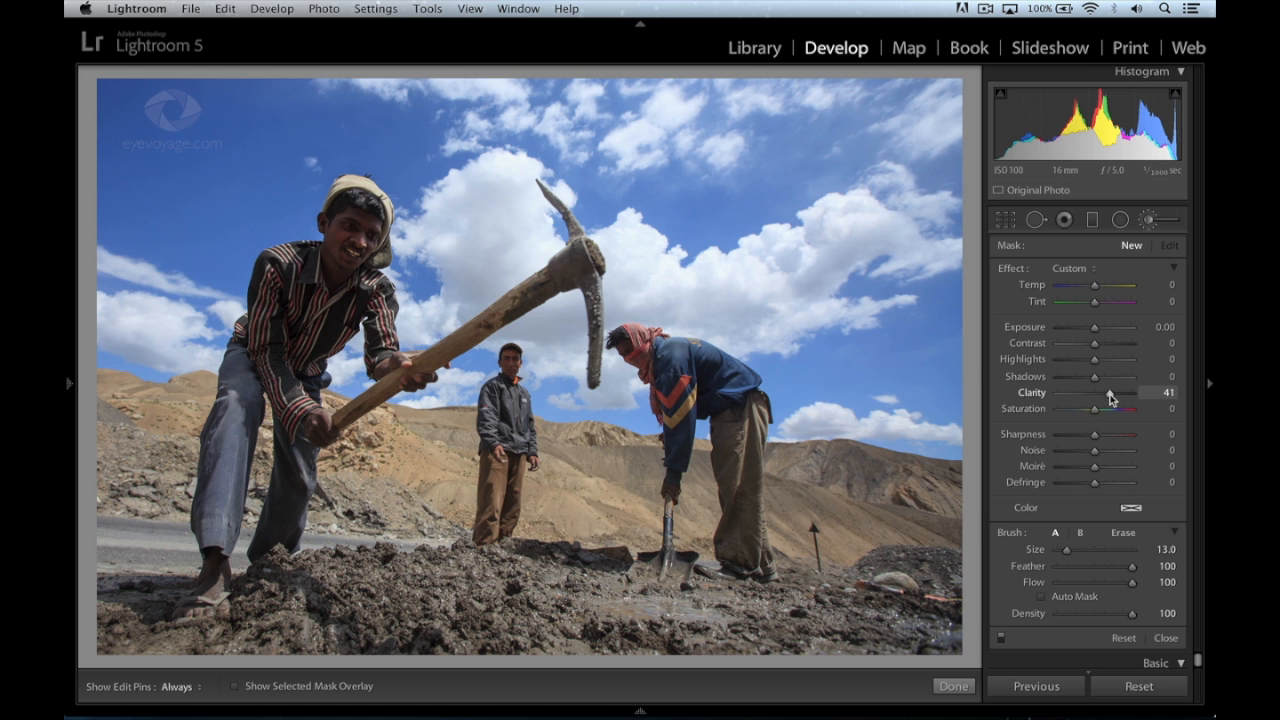
key("h")
mouse_move(473, 610)
left_mouse_down()
mouse_move(535, 630)
mouse_move(915, 610)
left_mouse_up()
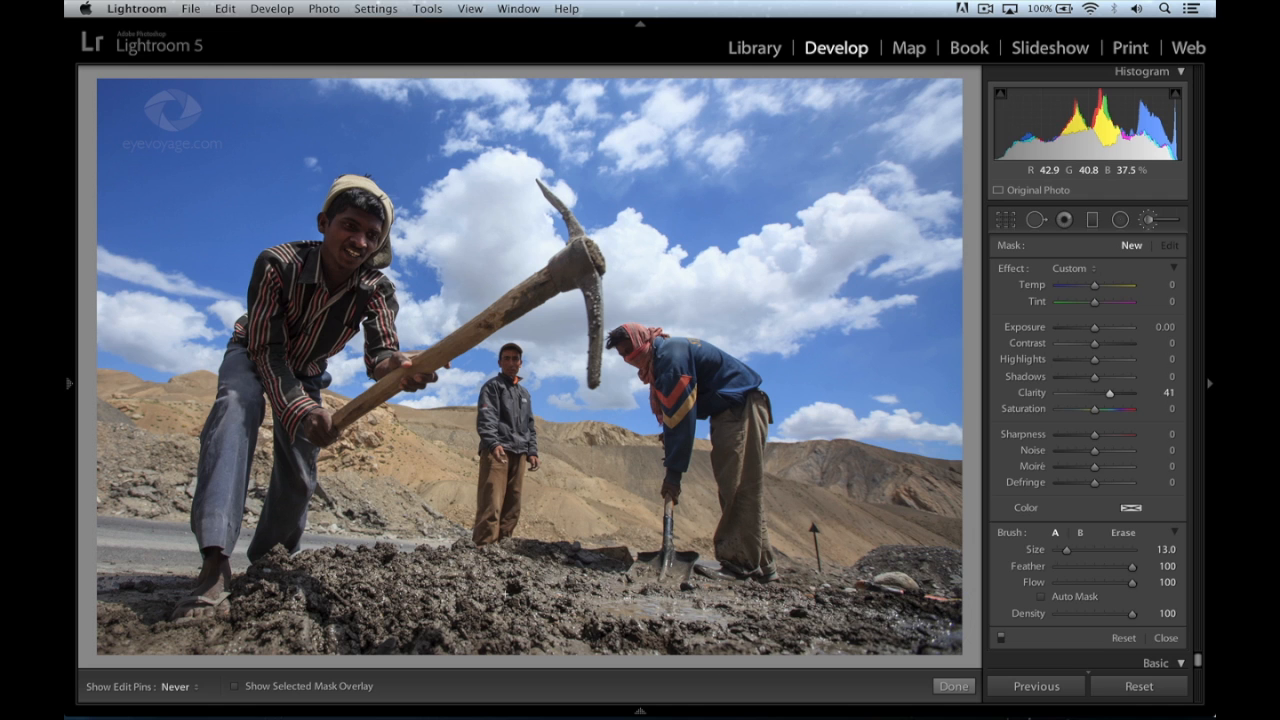
left_click_drag(200, 640, 541, 632)
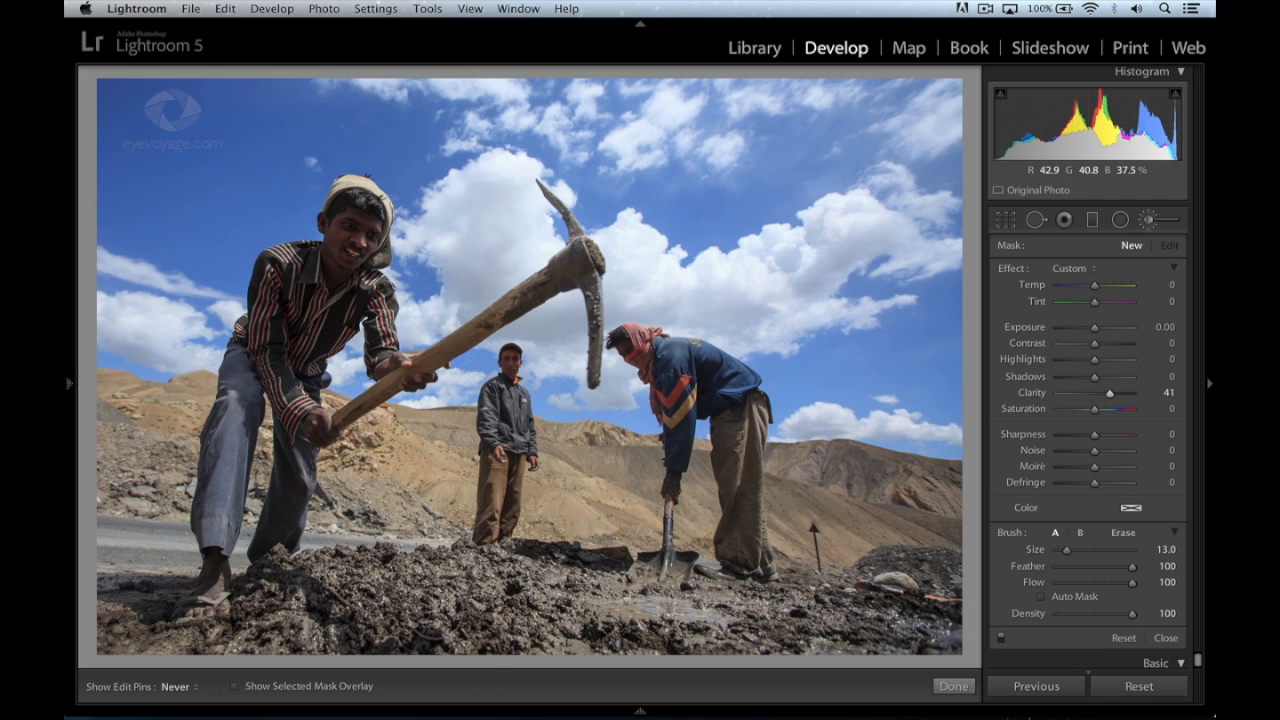
left_click_drag(1108, 394, 1111, 394)
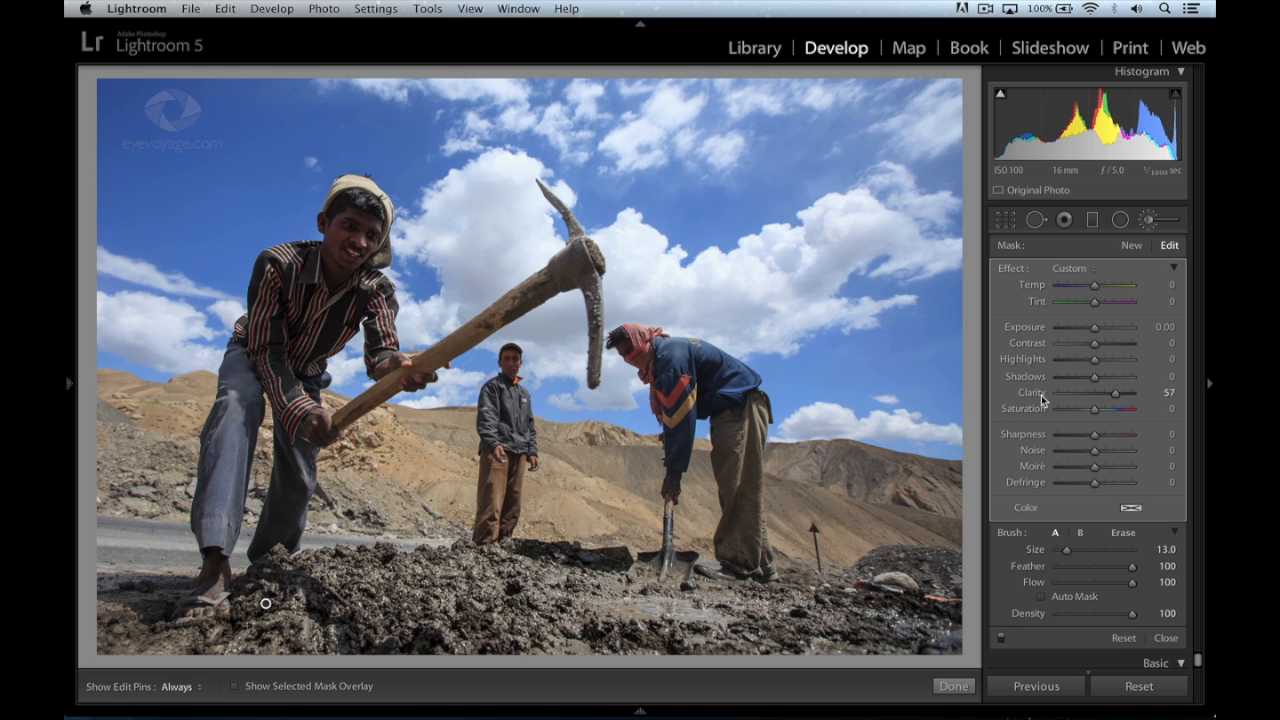
key("k")
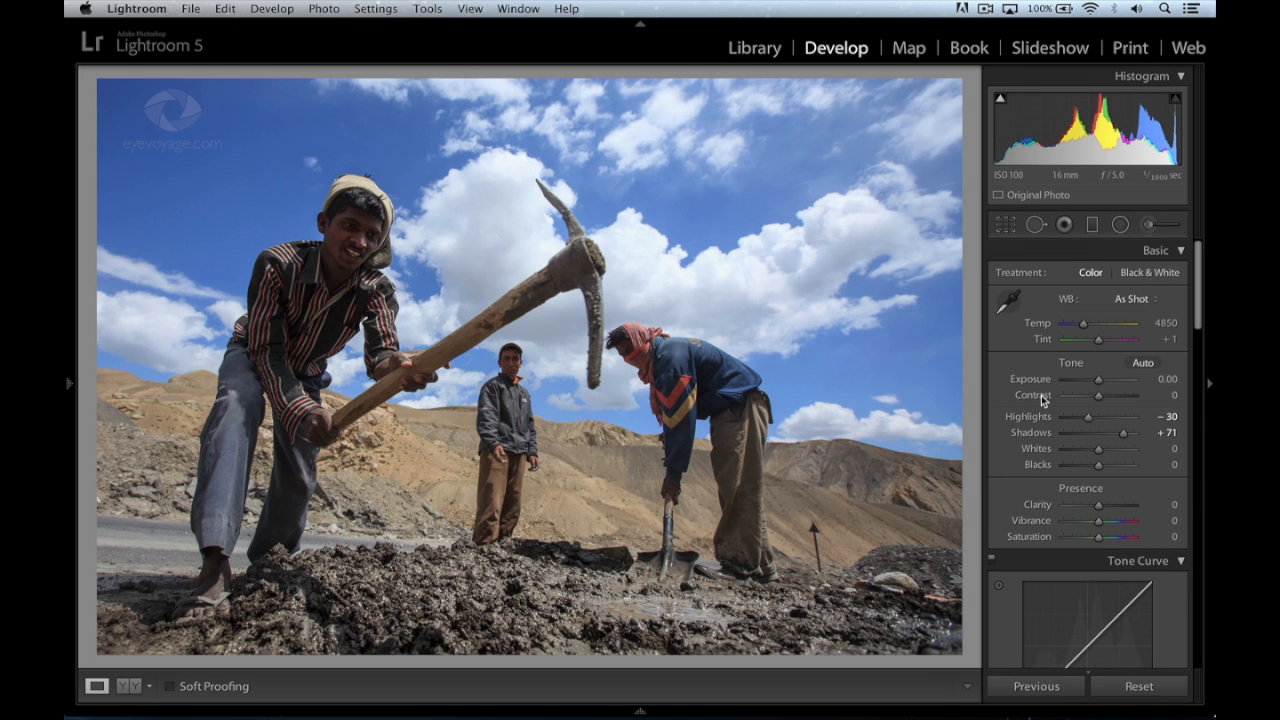
Compare the road workers photo before and after all edits.
key("backslash")
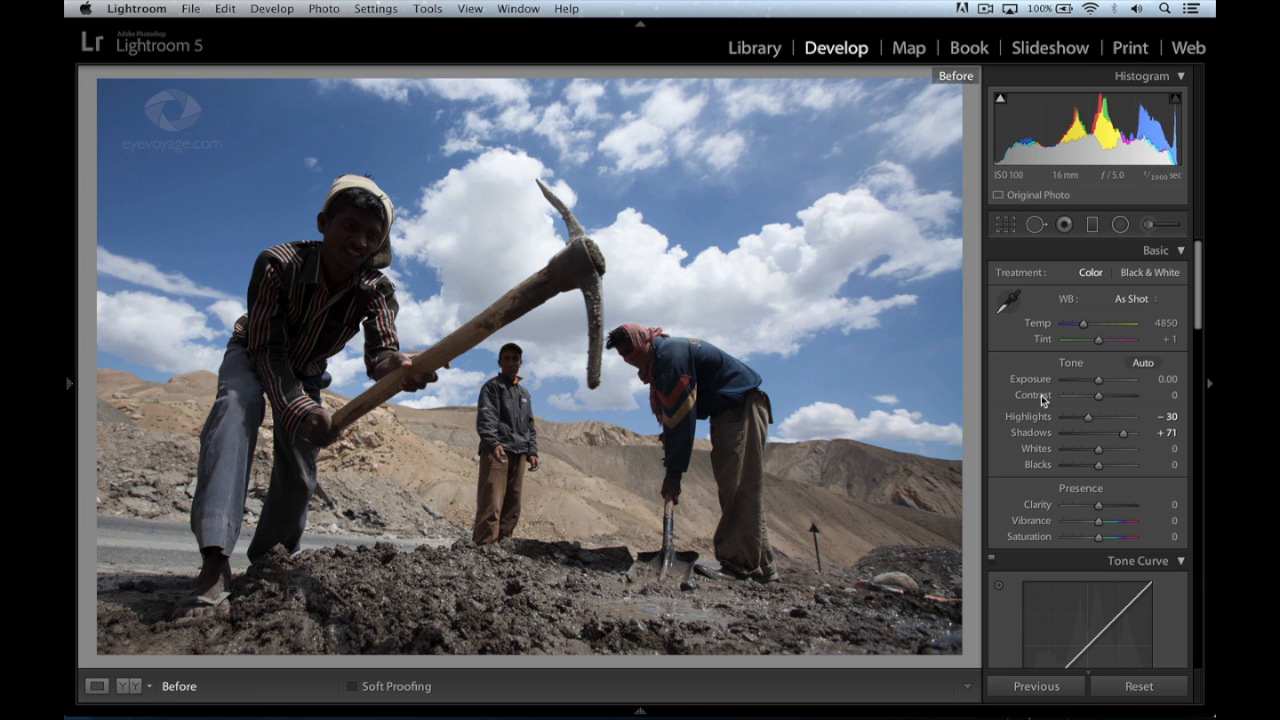
key("backslash")
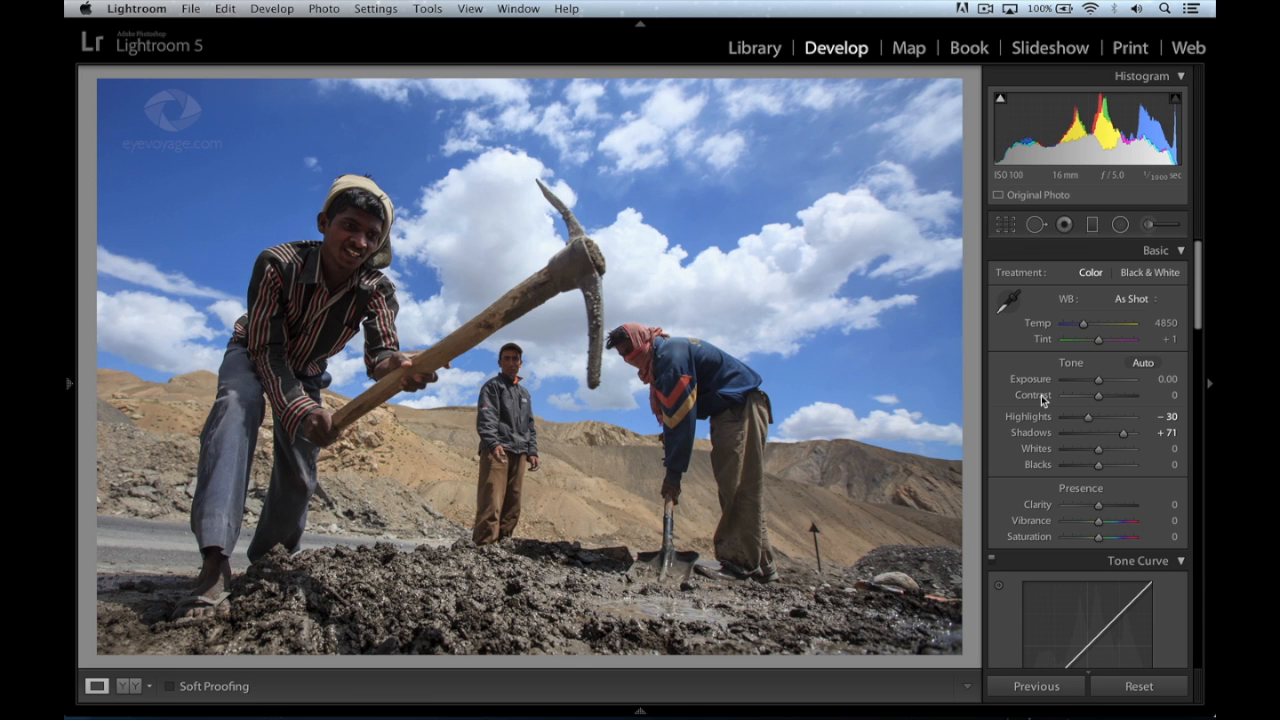
key("backslash")
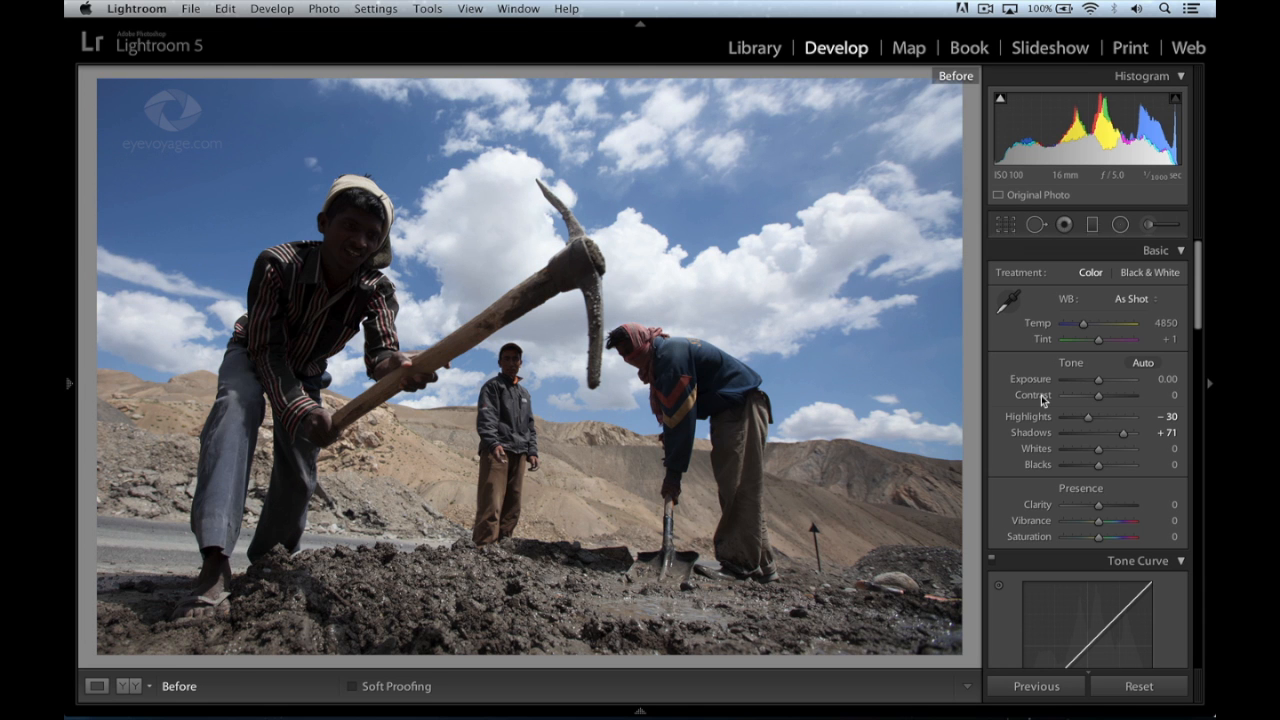
key("backslash")
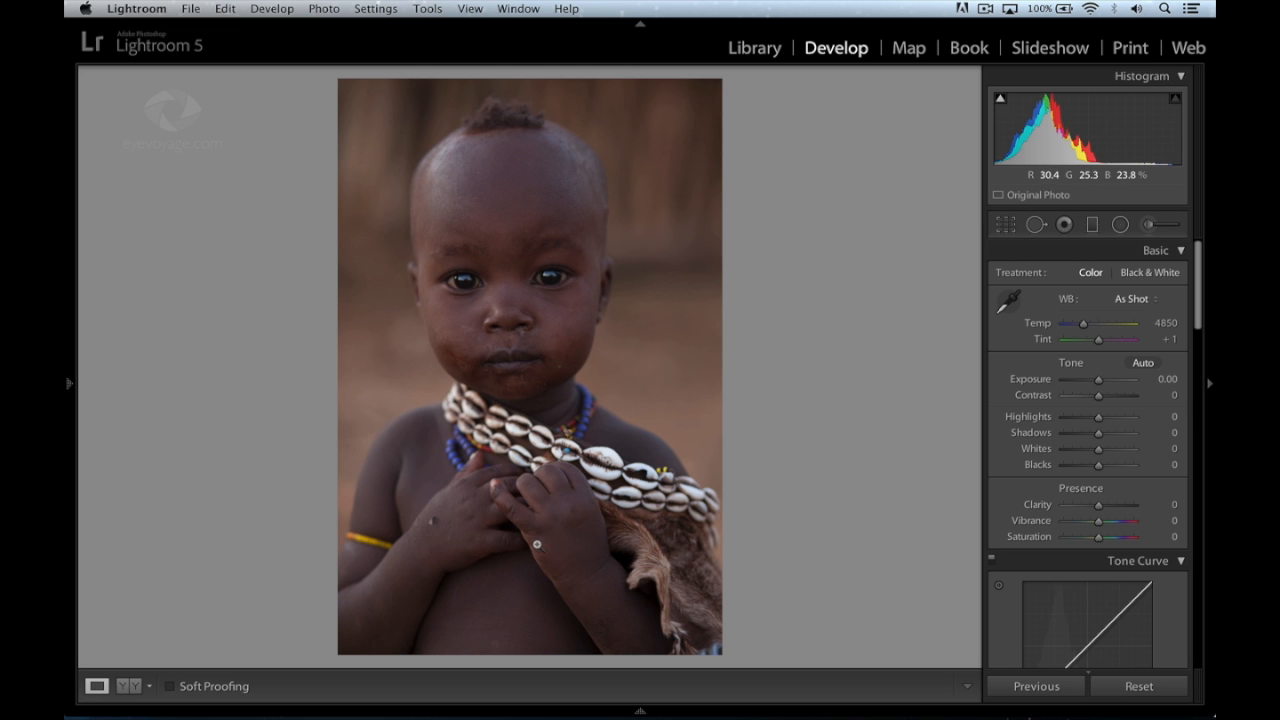
Set the child portrait's camera calibration profile to Camera Standard.
scroll(1120, 366, "down", 15)
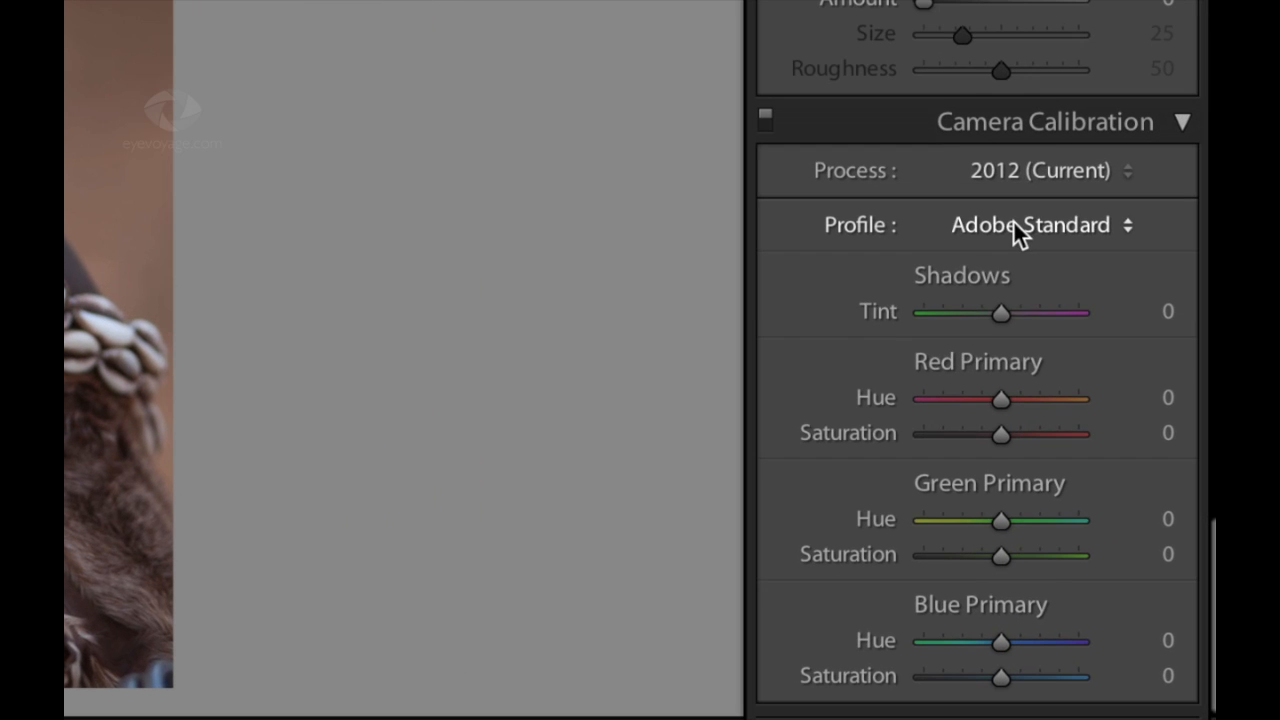
left_click(1110, 444)
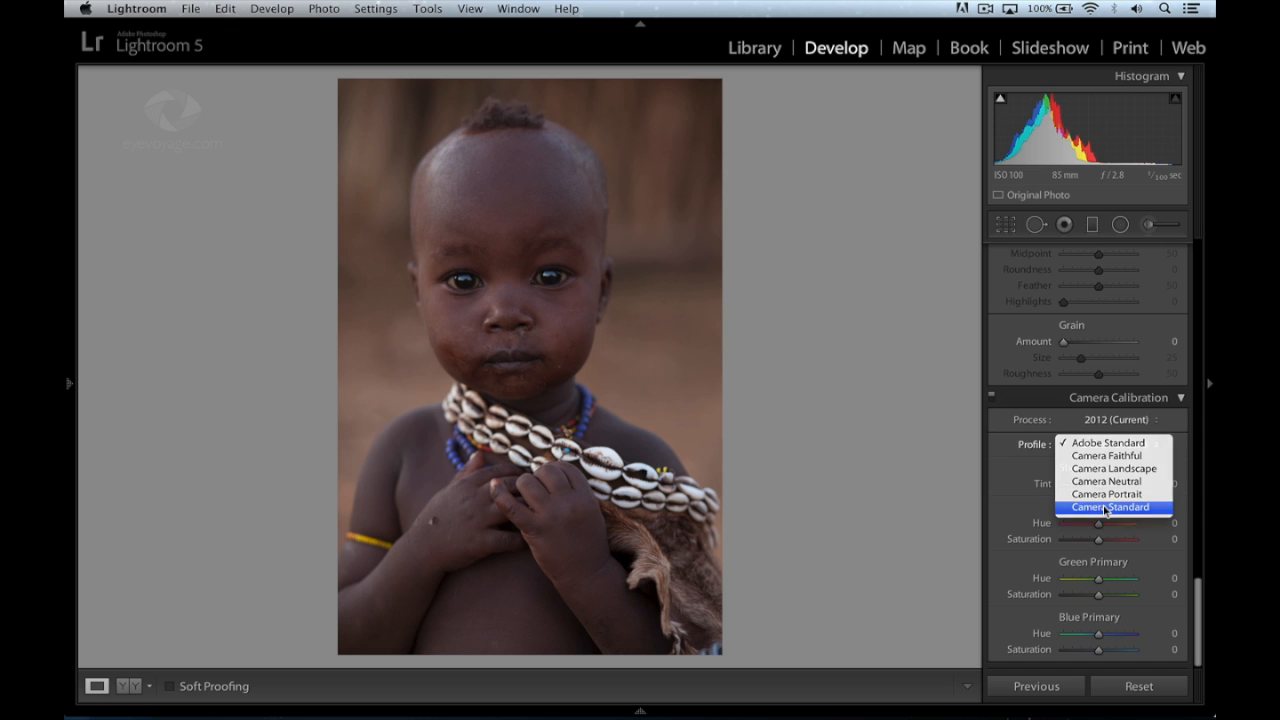
left_click(1045, 394)
scroll(1031, 402, "up", 5)
scroll(1102, 510, "up", 8)
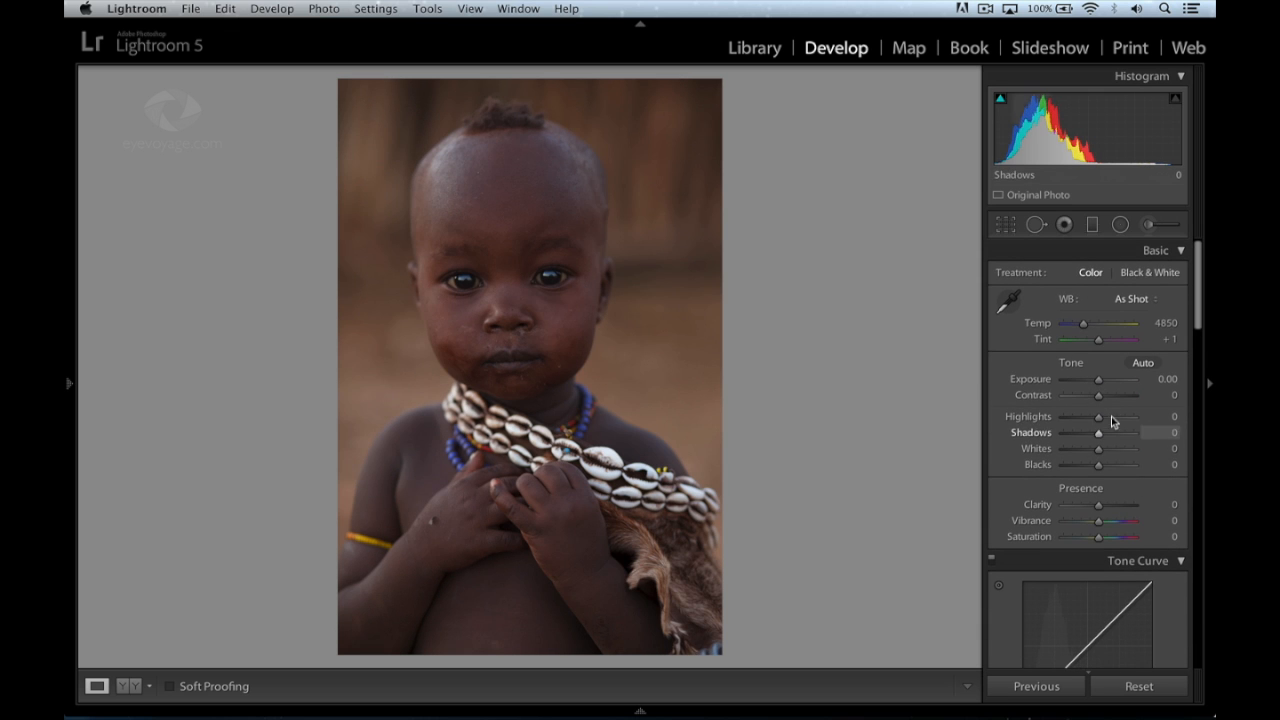
Set the child portrait's Contrast to +19 and Whites to +52.
left_click_drag(1100, 400, 1106, 400)
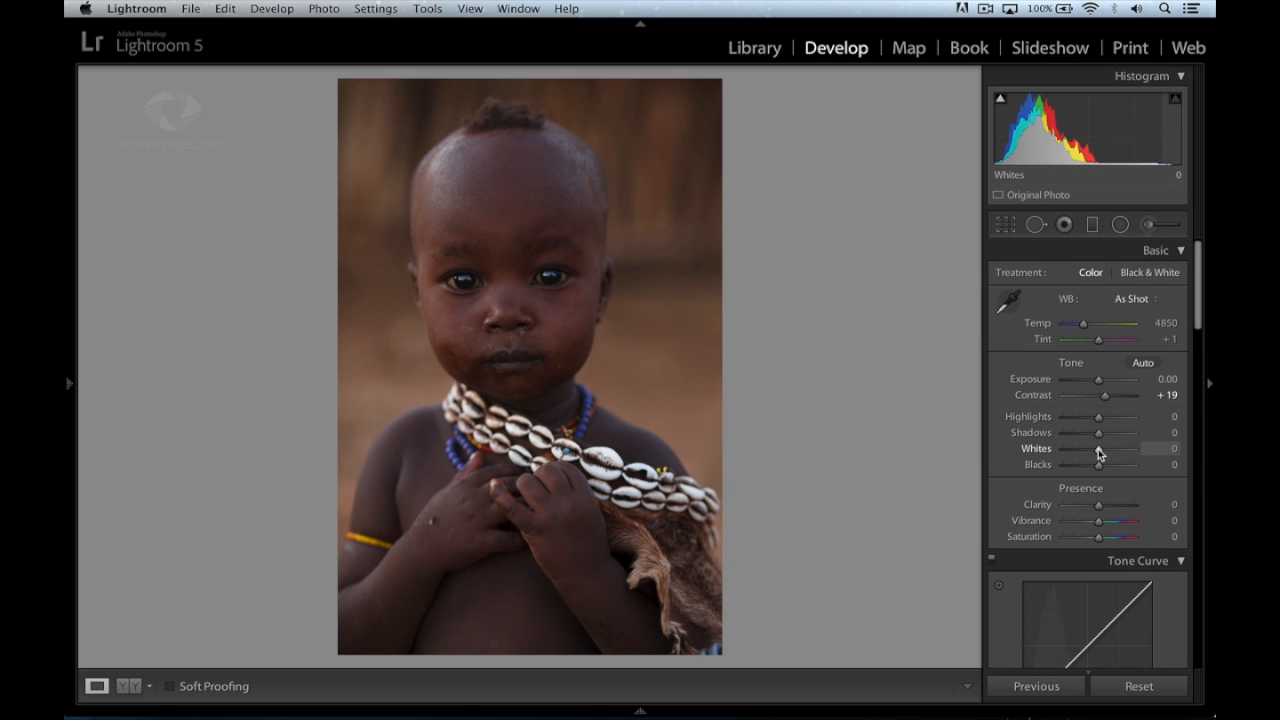
left_click_drag(1098, 449, 1118, 453)
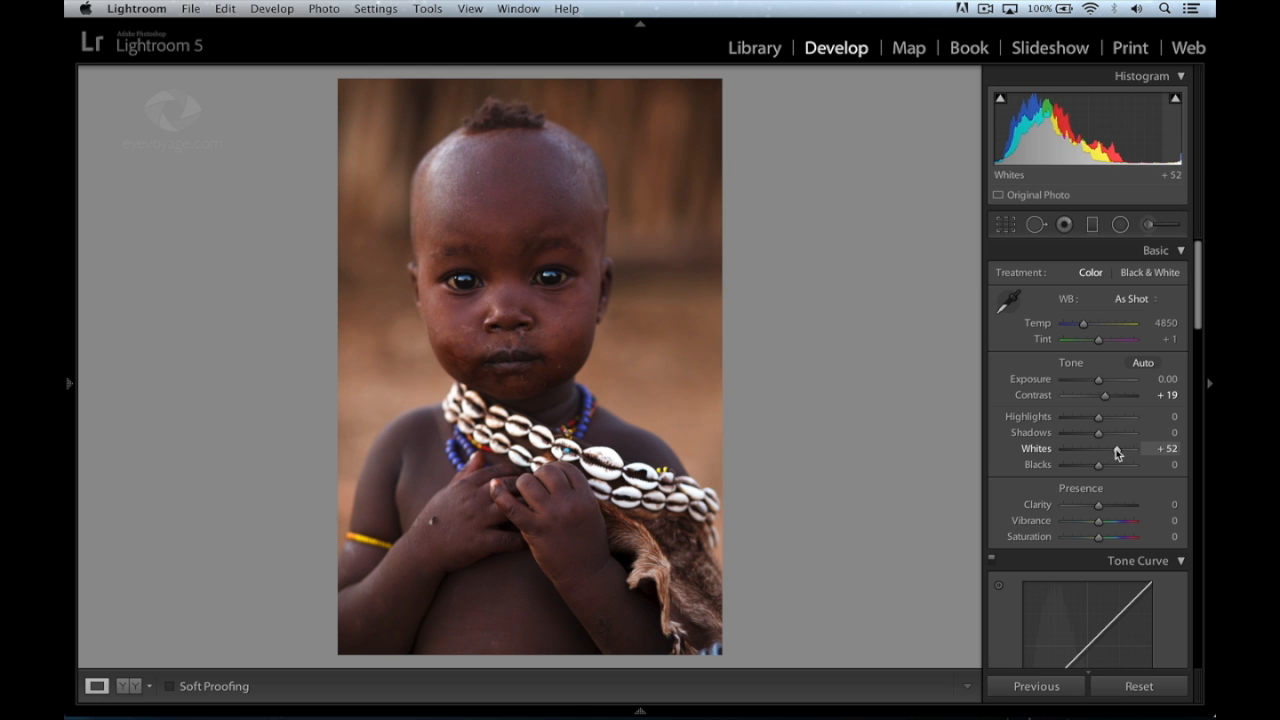
left_click_drag(1117, 453, 1117, 453)
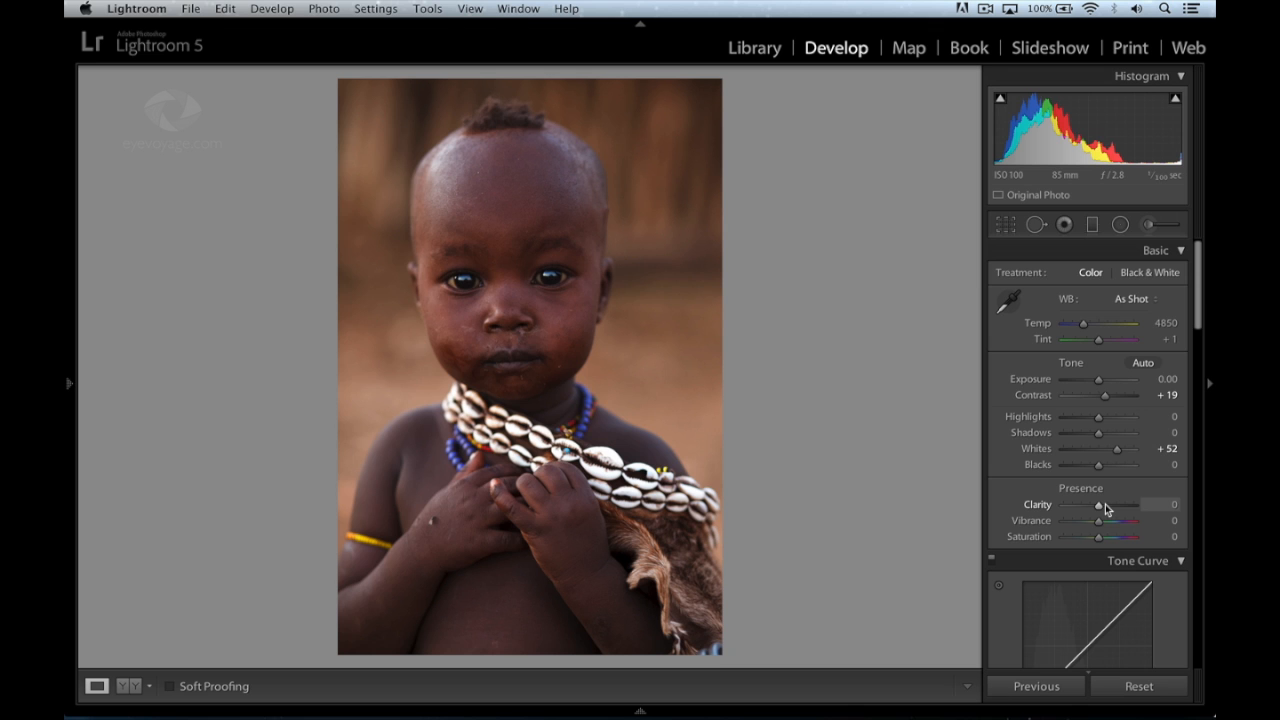
Try a global Clarity of +19 on the child portrait and undo it.
left_click_drag(1105, 509, 1104, 509)
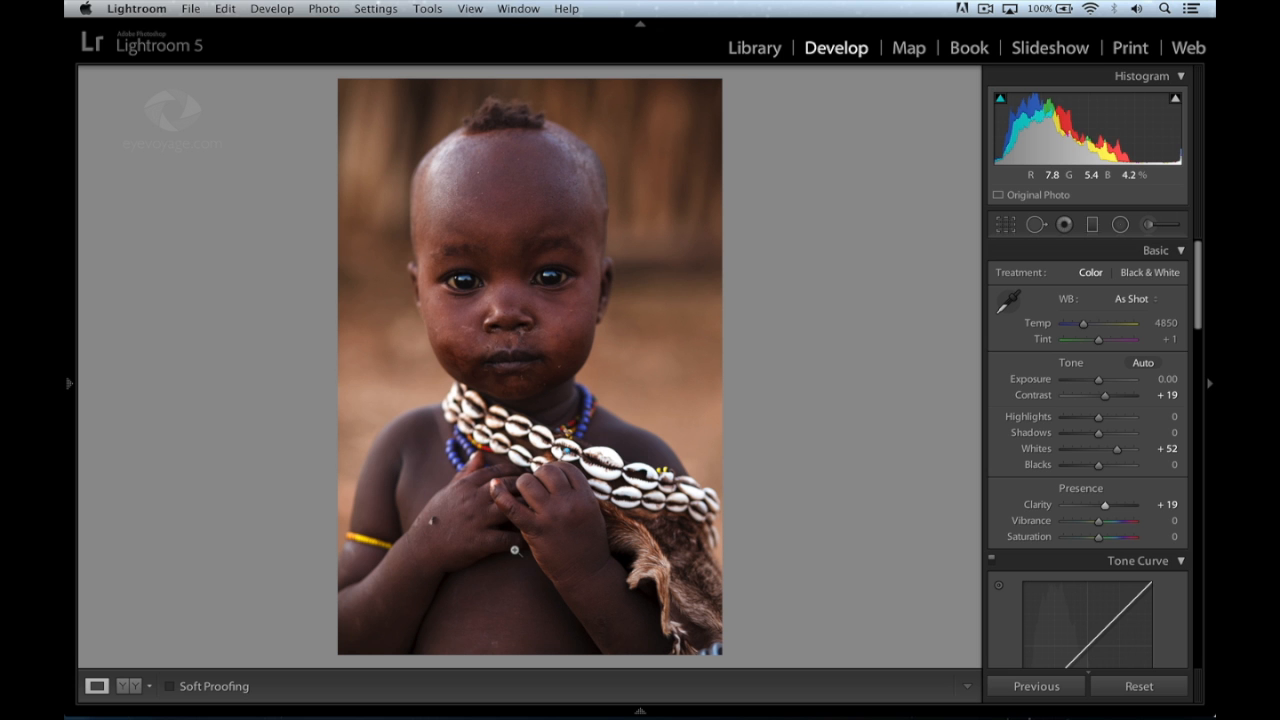
key("super+z")
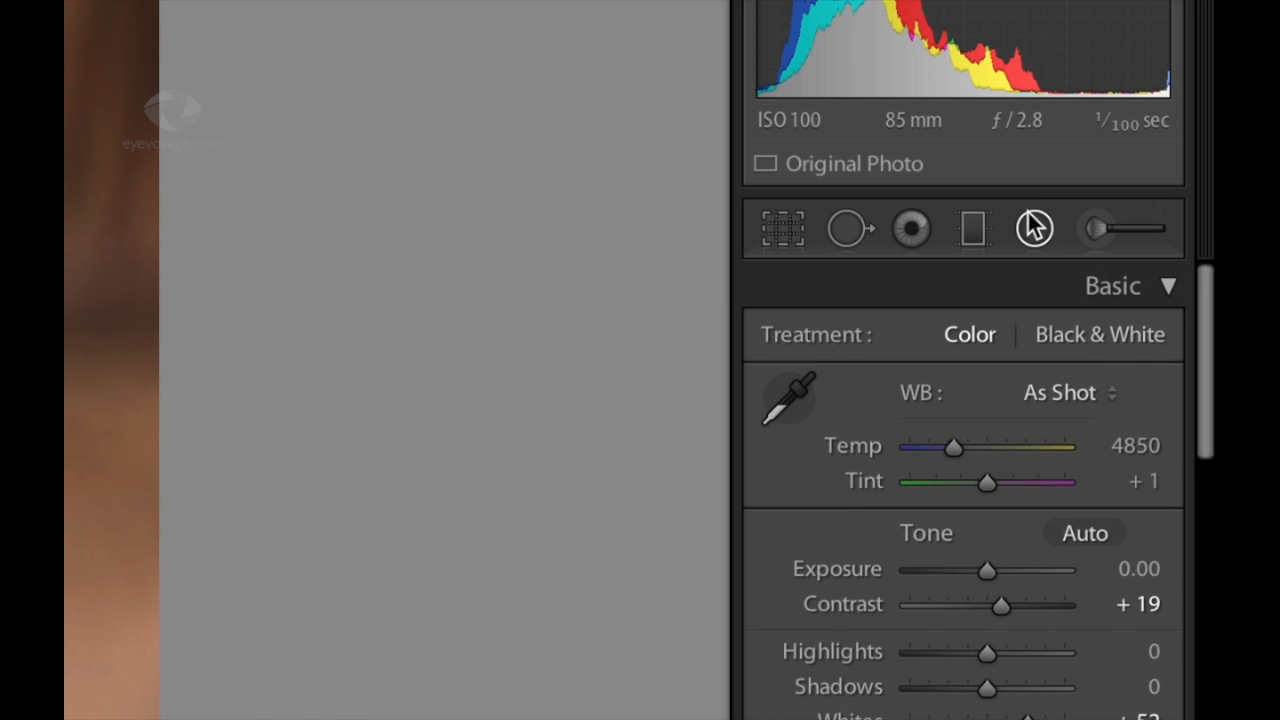
Draw a fresh oval Radial Filter around the child's face and centre it on the head.
left_click(1120, 224)
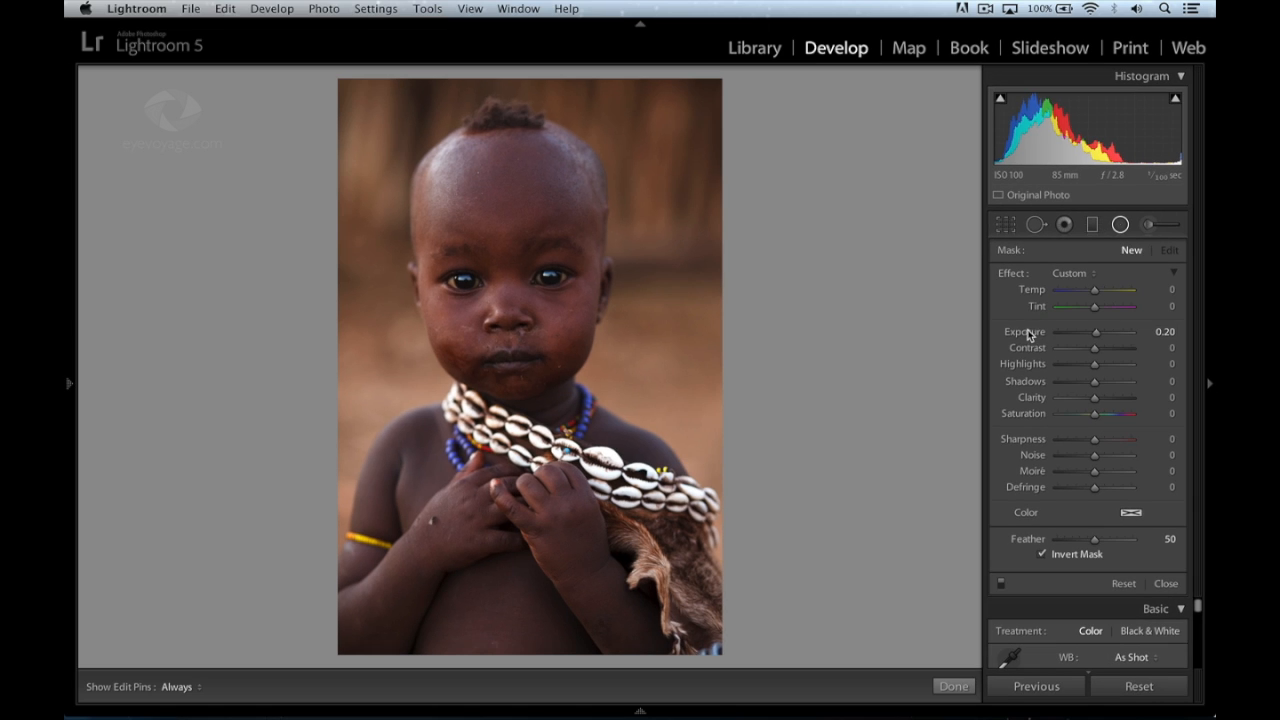
double_click(1000, 354)
mouse_move(471, 218)
left_mouse_down()
mouse_move(571, 329)
mouse_move(571, 371)
left_mouse_up()
mouse_move(500, 282)
left_mouse_down()
mouse_move(532, 330)
mouse_move(531, 314)
left_mouse_up()
Set the face's Radial Filter to Exposure 0.20 and Clarity 19, and compare the face with the filter on and off.
key("Up")
key("Up")
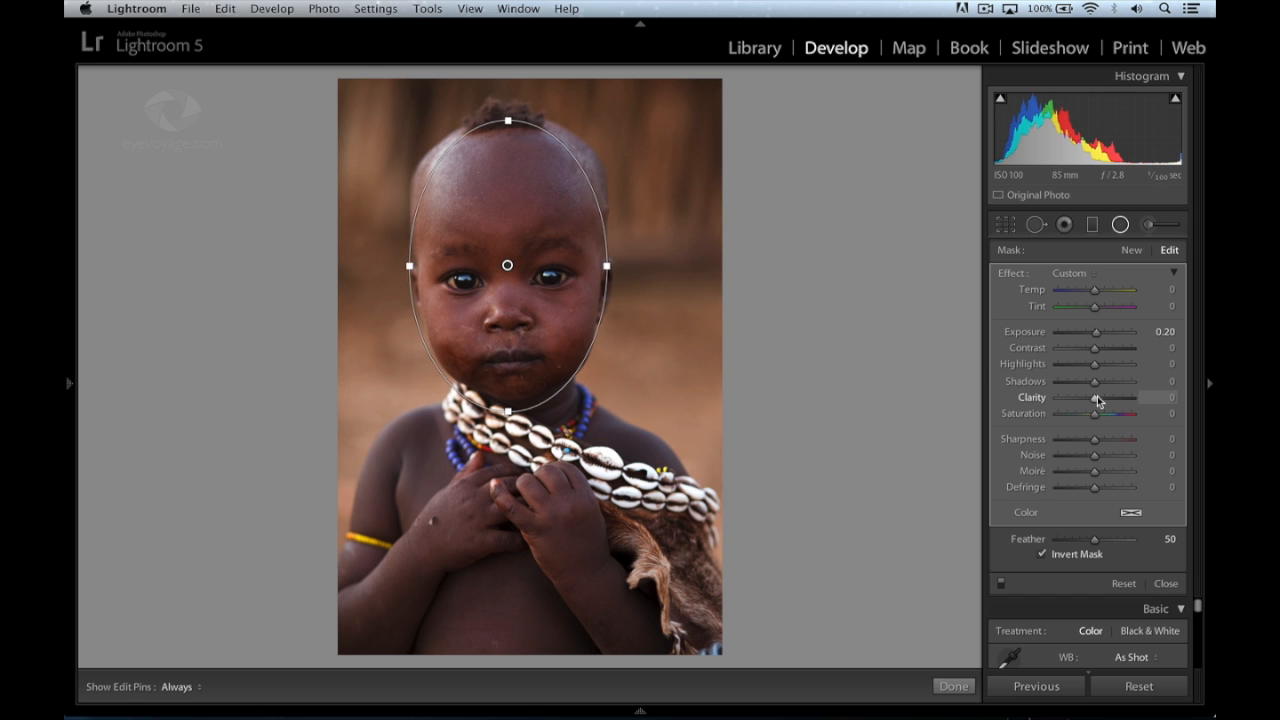
left_click_drag(1093, 398, 1100, 402)
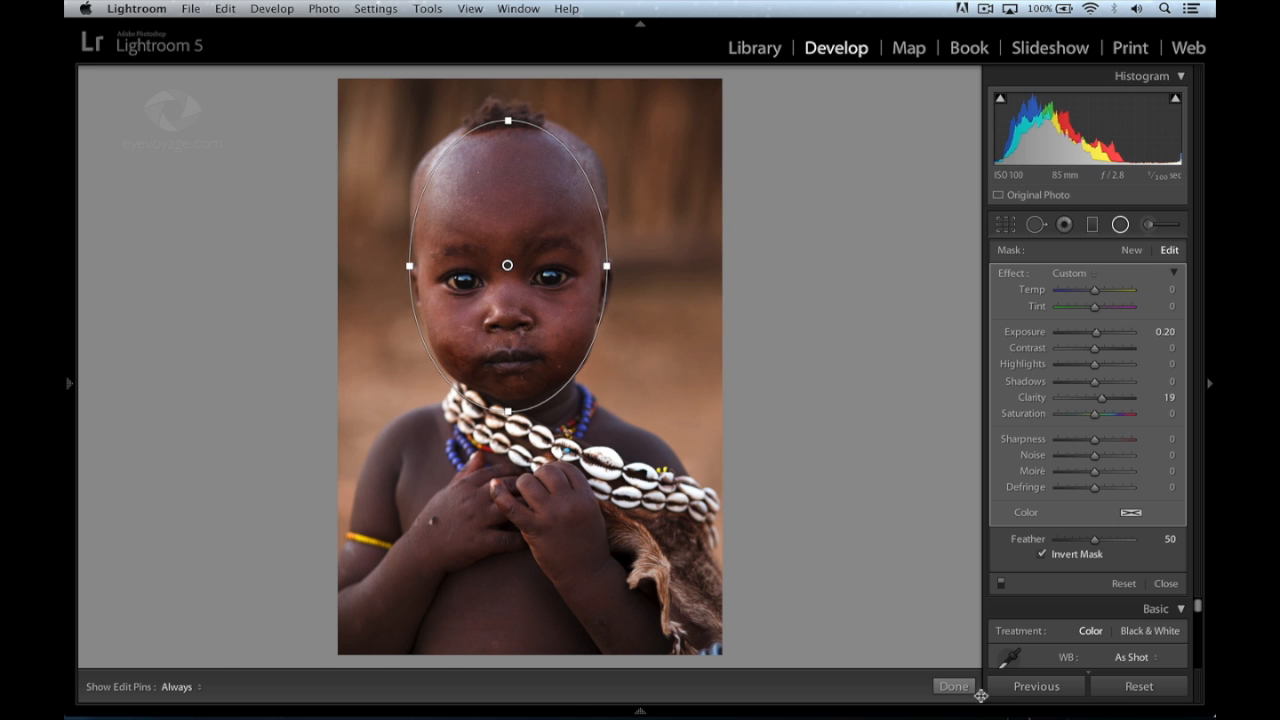
left_click(1000, 583)
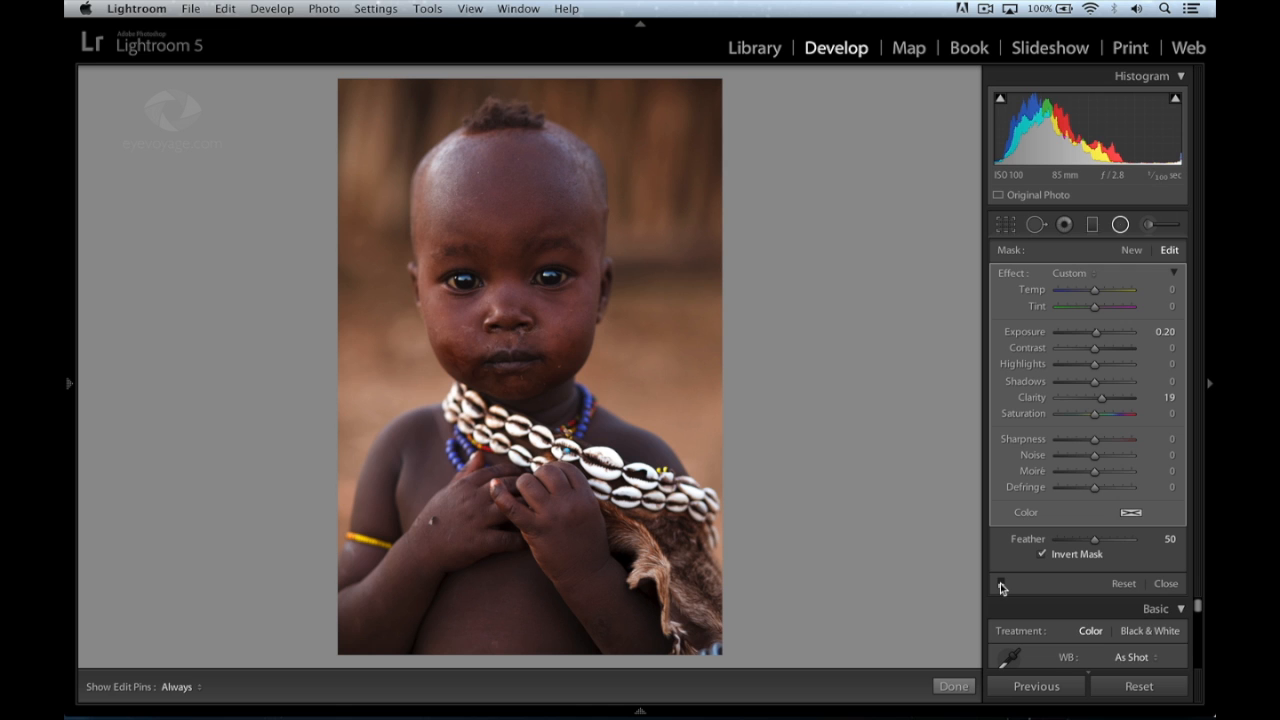
left_click(1000, 583)
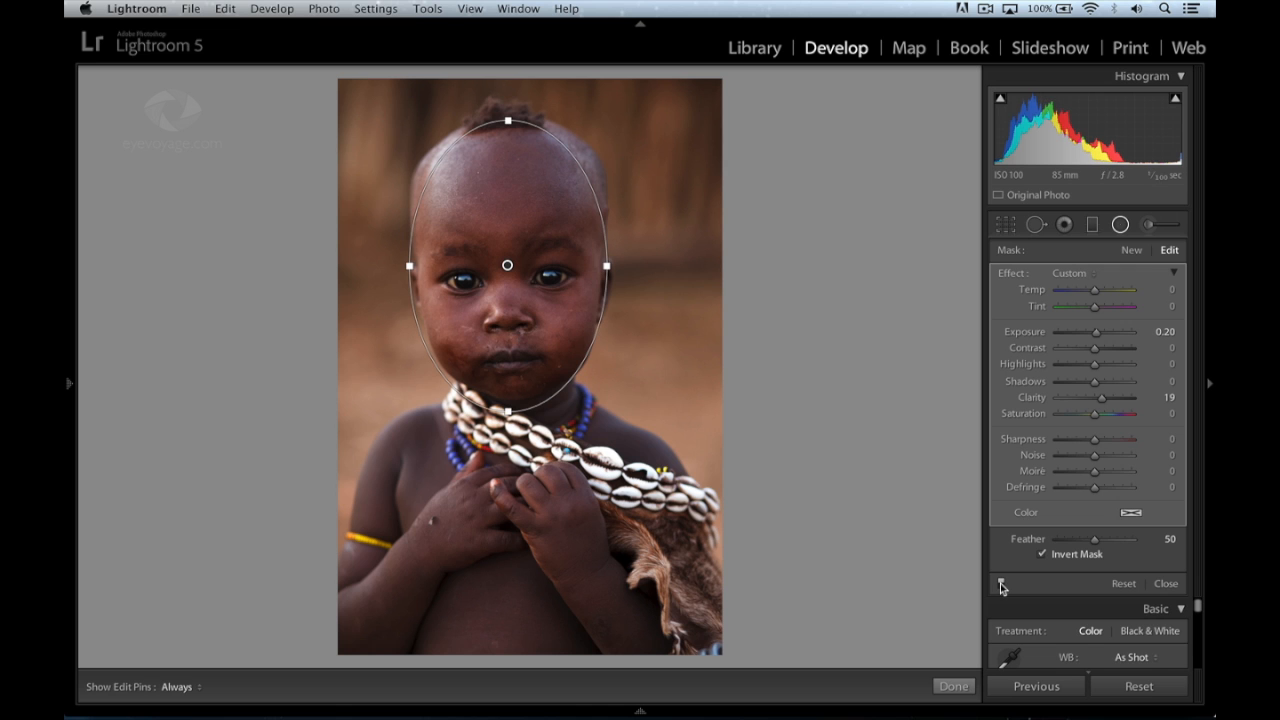
Draw a second Radial Filter over the child's hands with Clarity 49, and compare the result with the filters on and off.
left_click_drag(466, 505, 569, 577)
left_click_drag(520, 486, 543, 506)
left_click(1120, 399)
left_click_drag(1120, 401, 1112, 401)
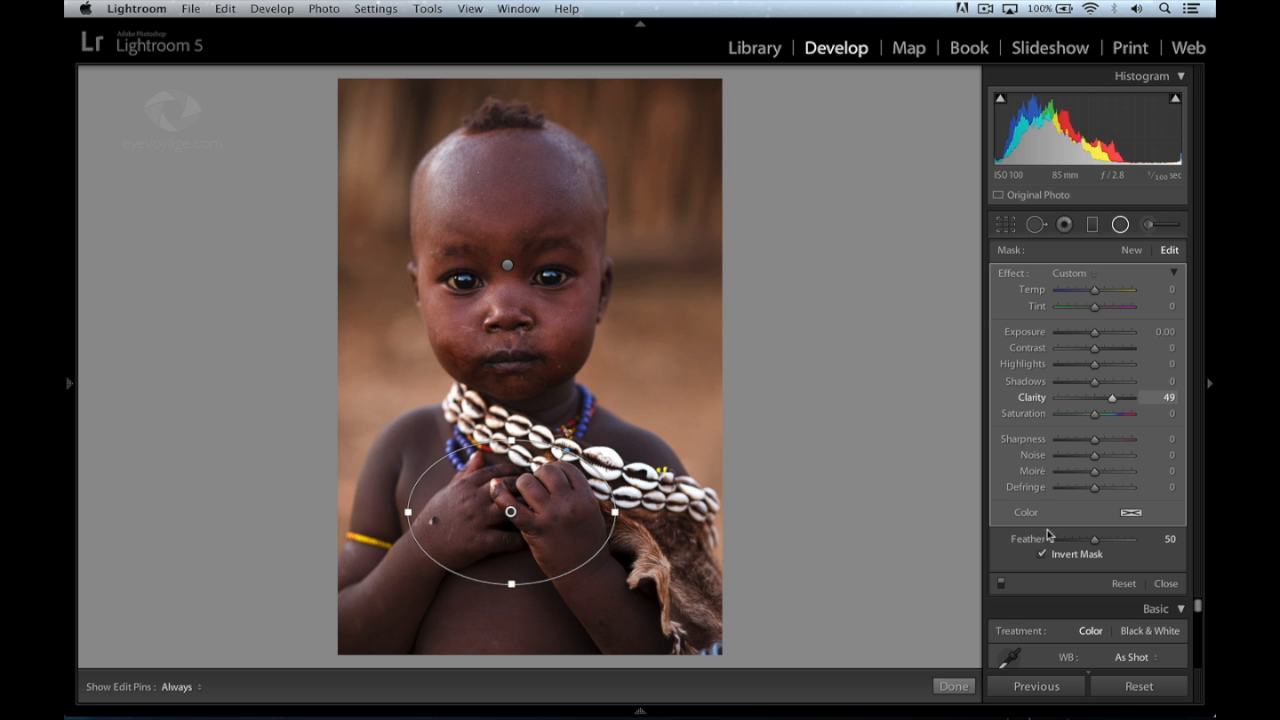
left_click(1003, 582)
left_click(1003, 582)
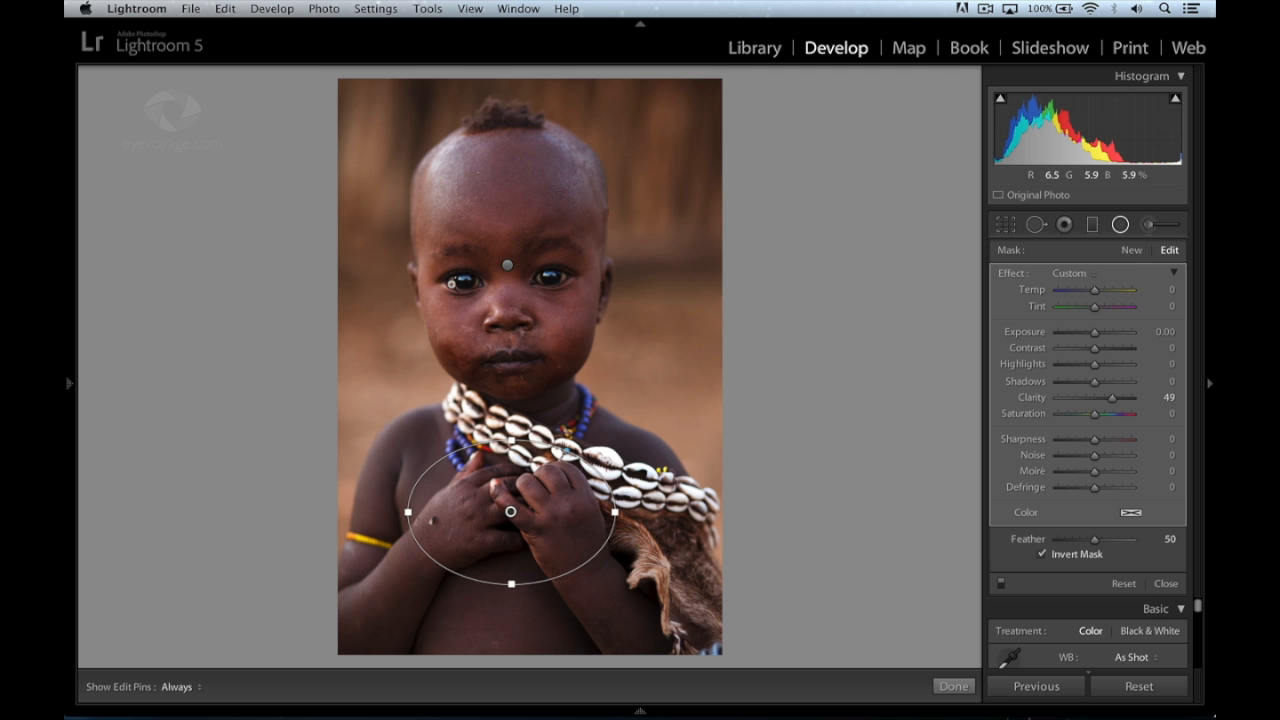
Paint the child's eyes with a size 3 Adjustment Brush at Exposure 0.30.
left_click(453, 282)
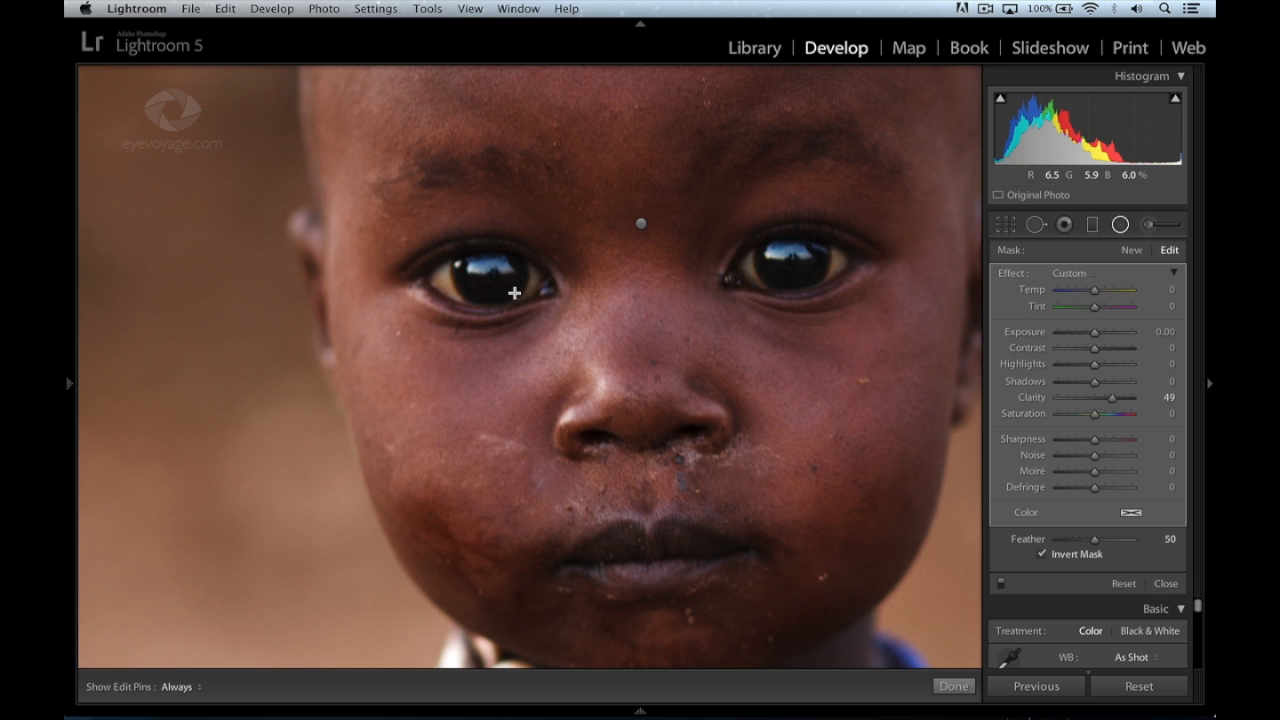
key("k")
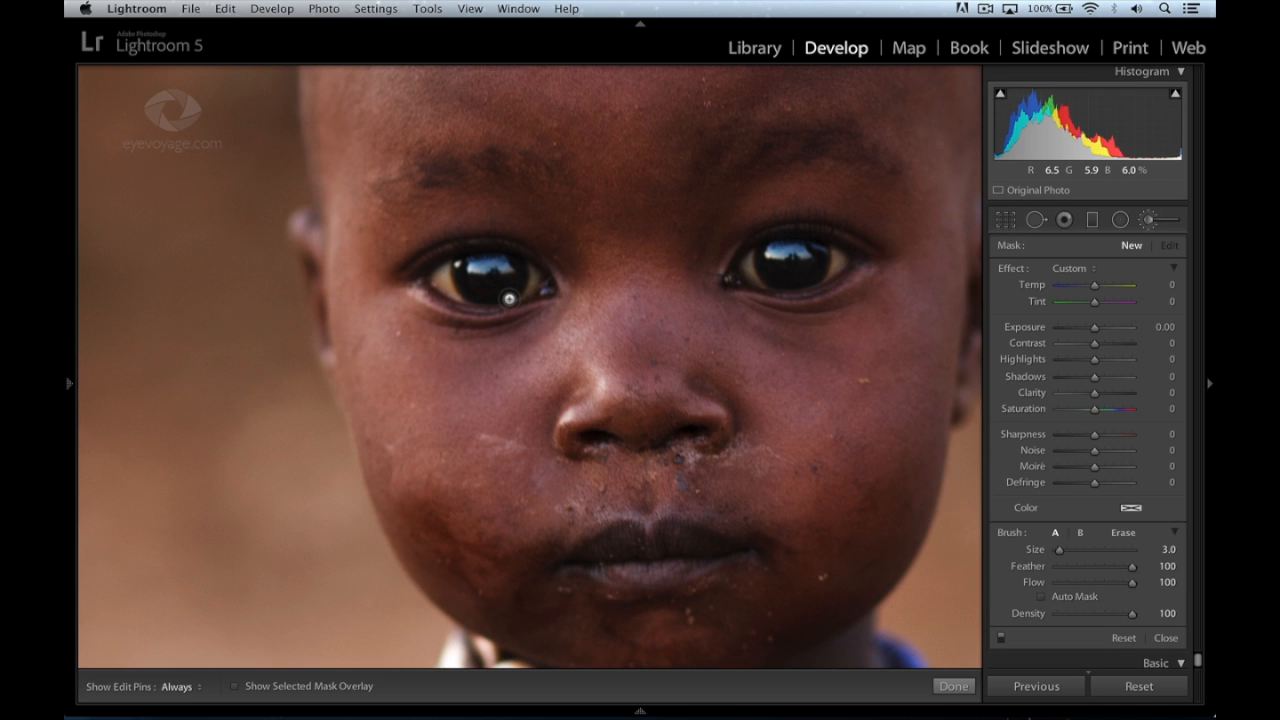
left_click(1100, 332)
key("h")
mouse_move(456, 280)
left_mouse_down()
mouse_move(480, 294)
mouse_move(504, 287)
mouse_move(473, 288)
mouse_move(510, 267)
mouse_move(511, 284)
left_mouse_up()
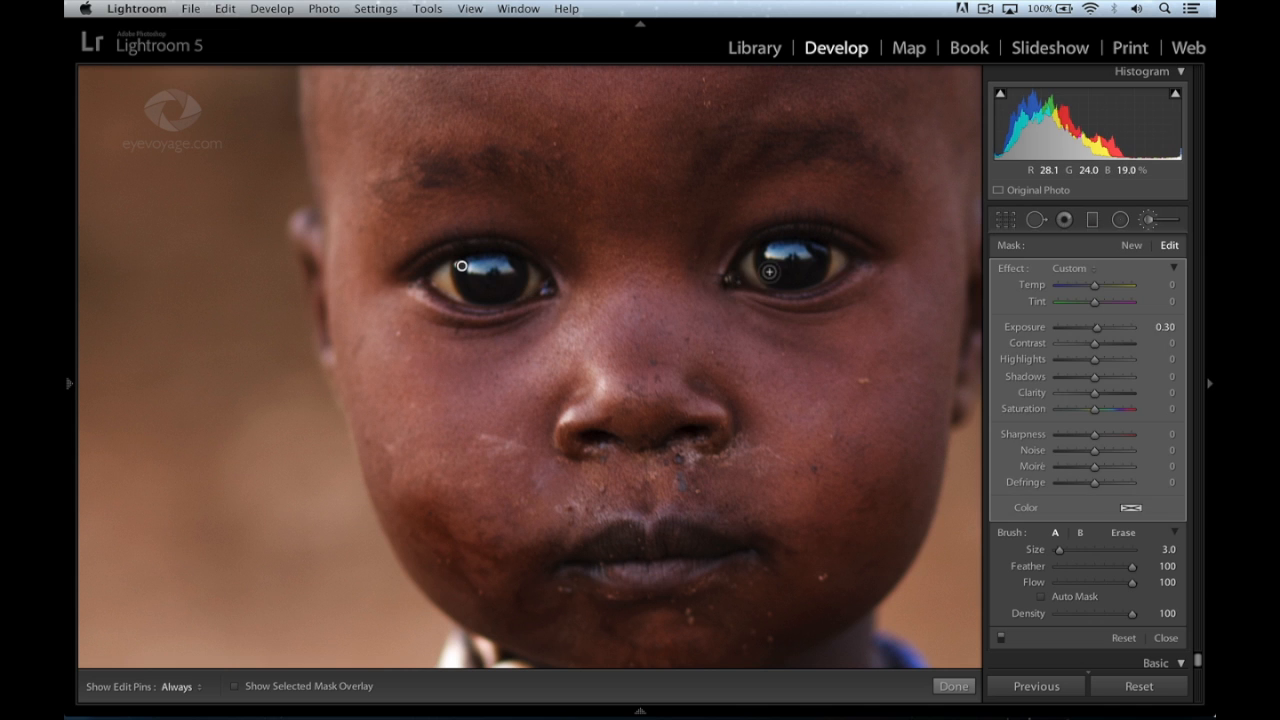
key("h")
Try an exaggerated Exposure of 1.50 on the eye brush strokes.
key("Up")
key("Up")
key("Up")
key("Up")
key("Up")
key("Up")
key("Up")
key("Up")
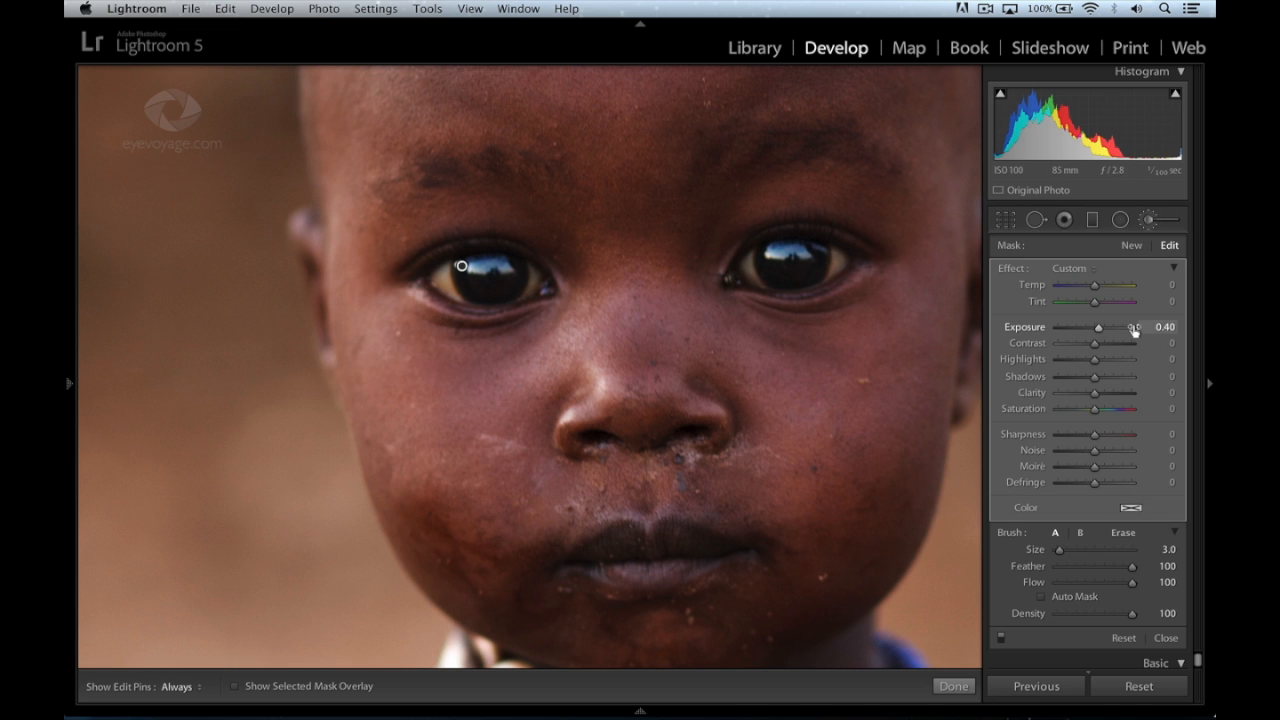
key("Up")
key("Up")
key("Up")
key("Up")
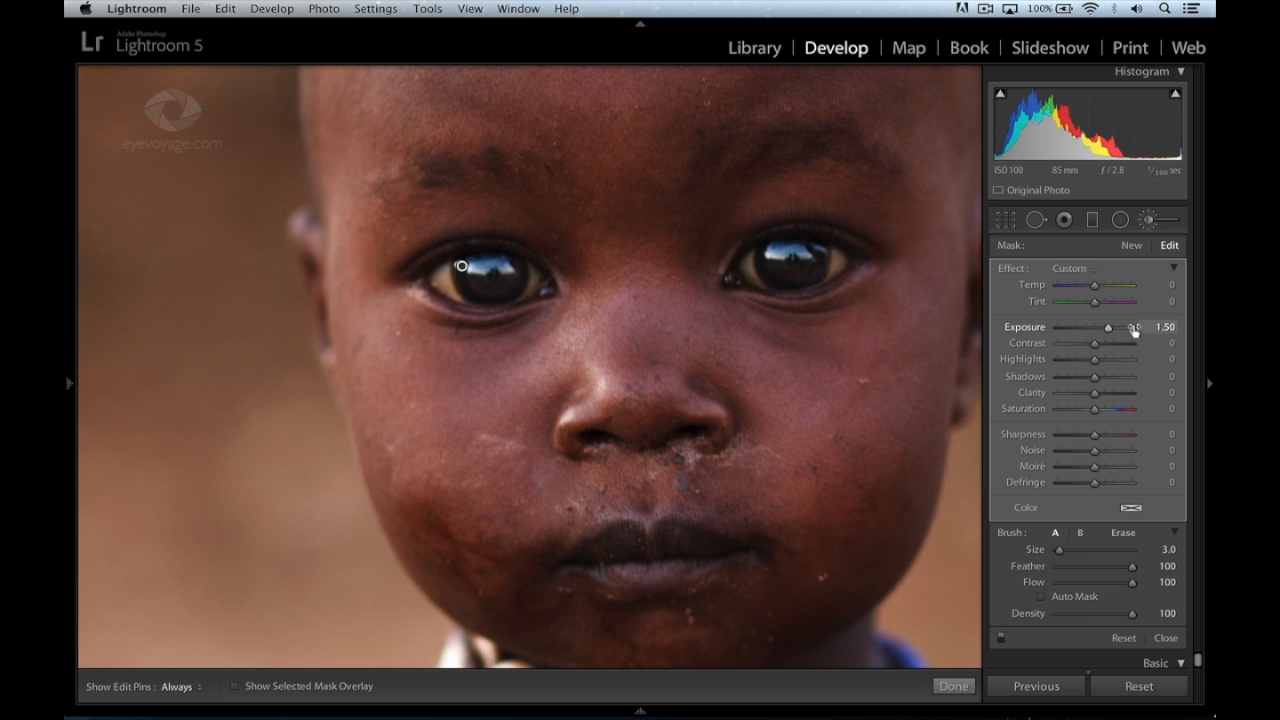
Set the eye brush's Exposure to 0.40 and compare the eyes with the brush effect on and off.
key("Down")
key("Down")
key("Down")
key("Down")
key("Down")
key("Down")
key("Down")
key("Down")
key("Down")
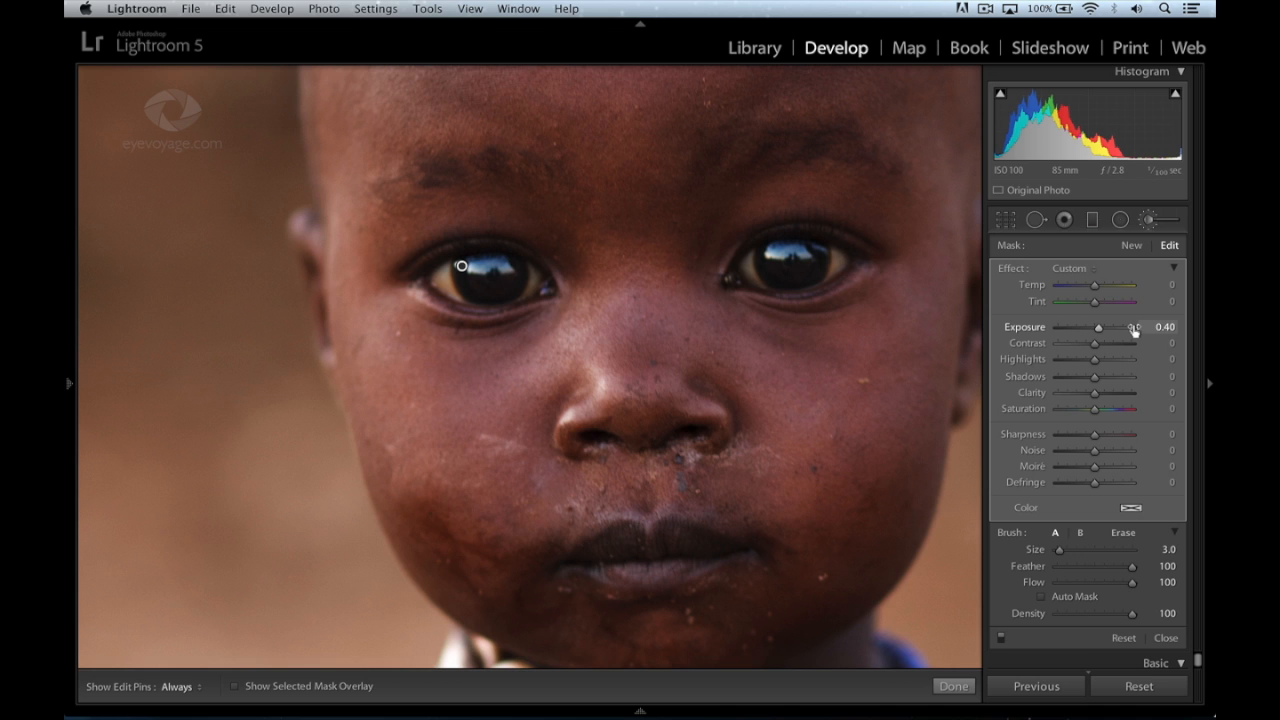
left_click(999, 639)
left_click(999, 640)
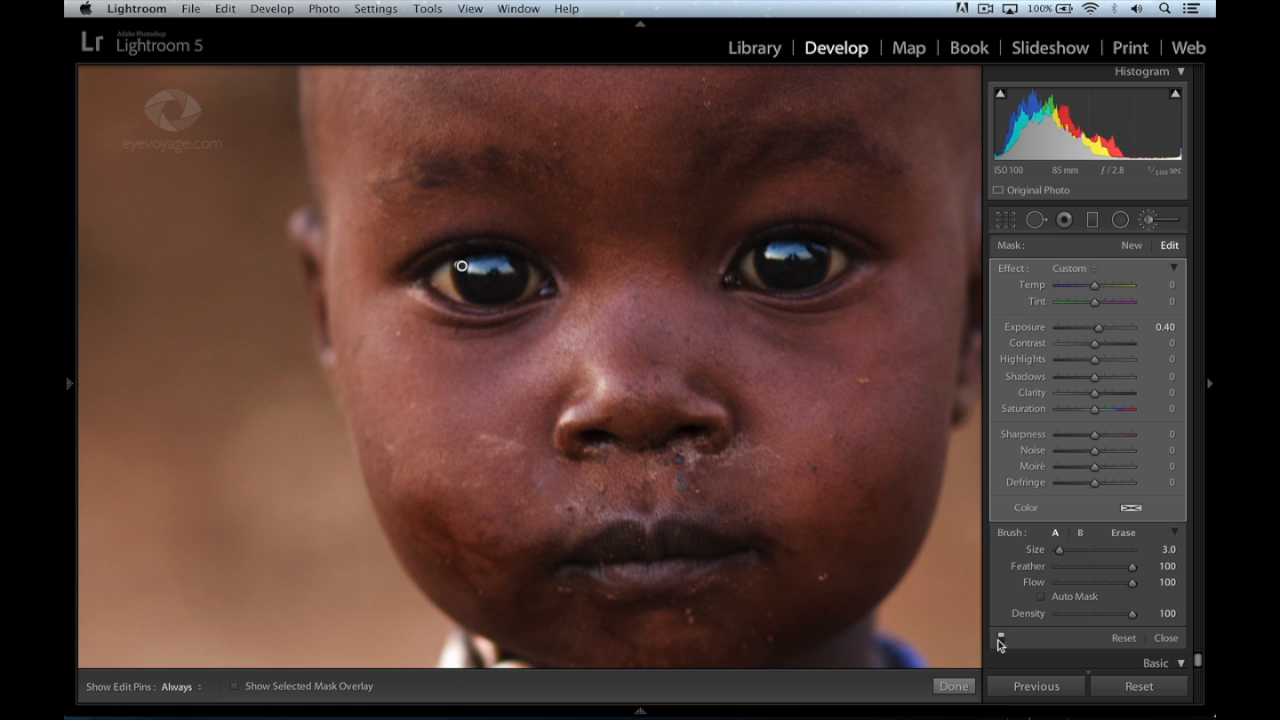
Close the brush and compare the full child portrait before and after all edits.
key("k")
key("z")
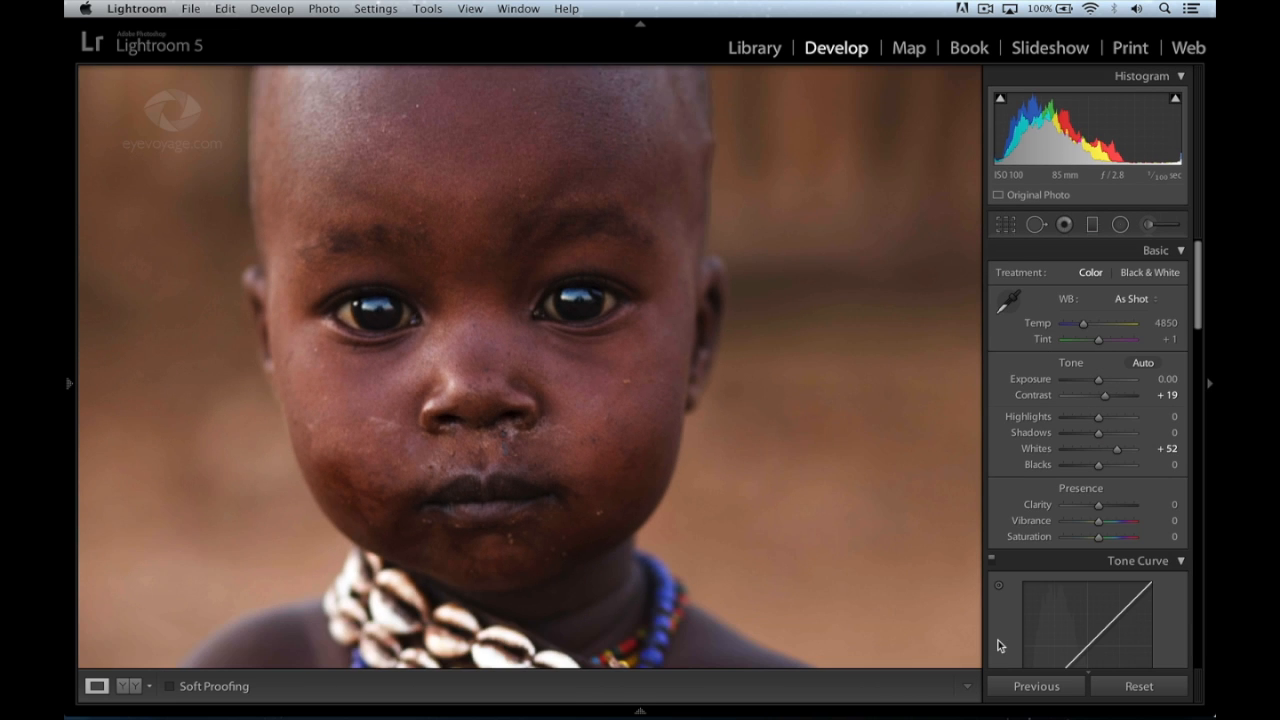
key("z")
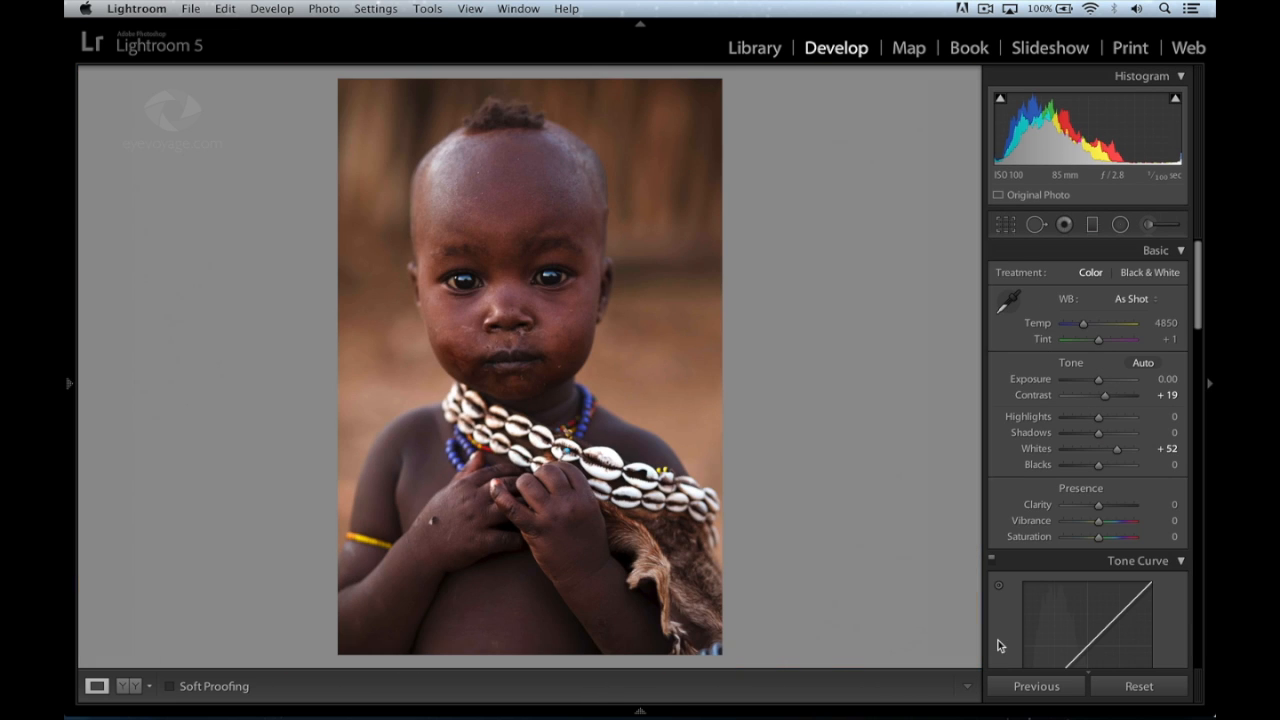
key("backslash")
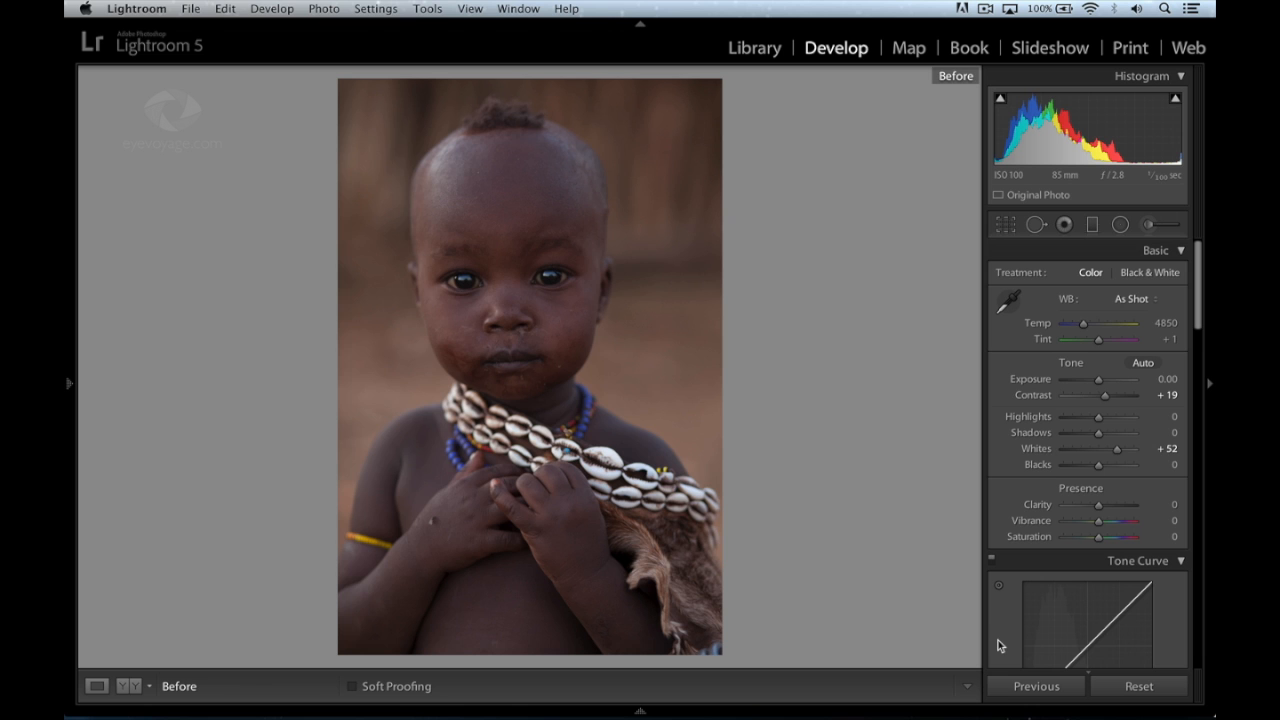
key("backslash")
key("backslash")
key("backslash")
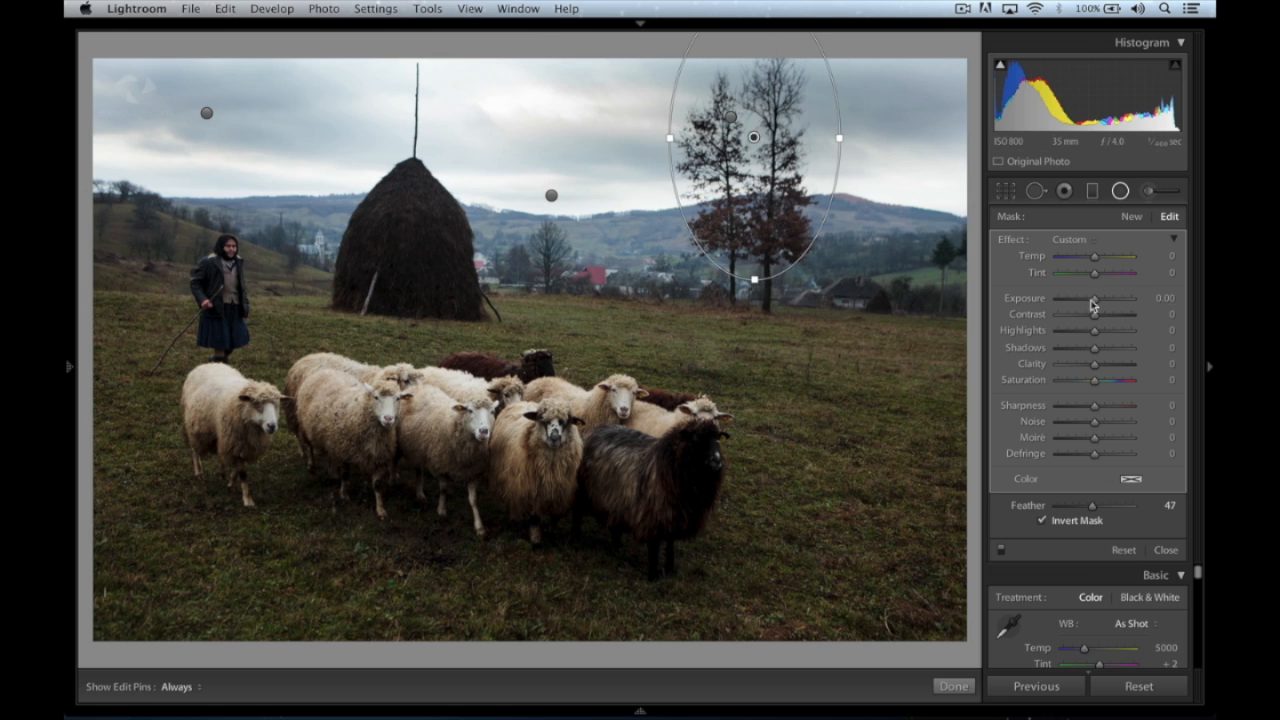
Raise the Radial Filter's Exposure on the sheep photo's trees and its Clarity on the face of the man in the grey headscarf.
left_click_drag(1092, 305, 1103, 298)
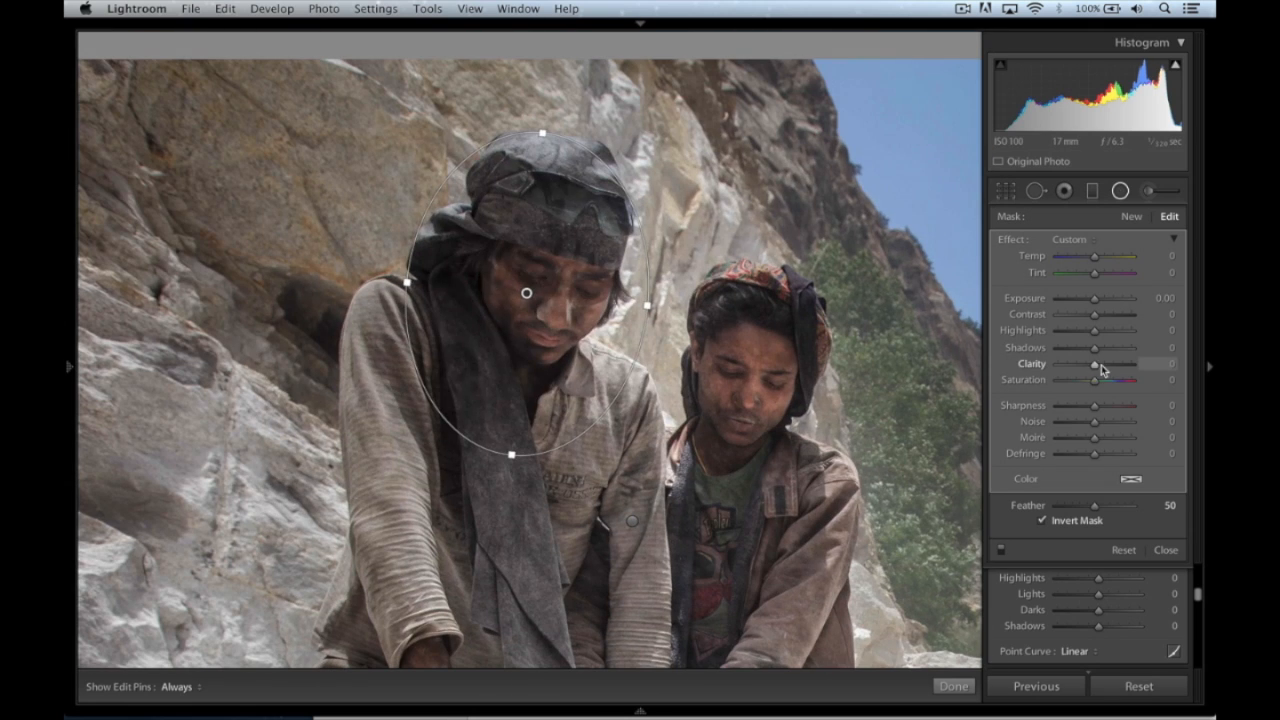
left_click_drag(1100, 366, 1120, 368)
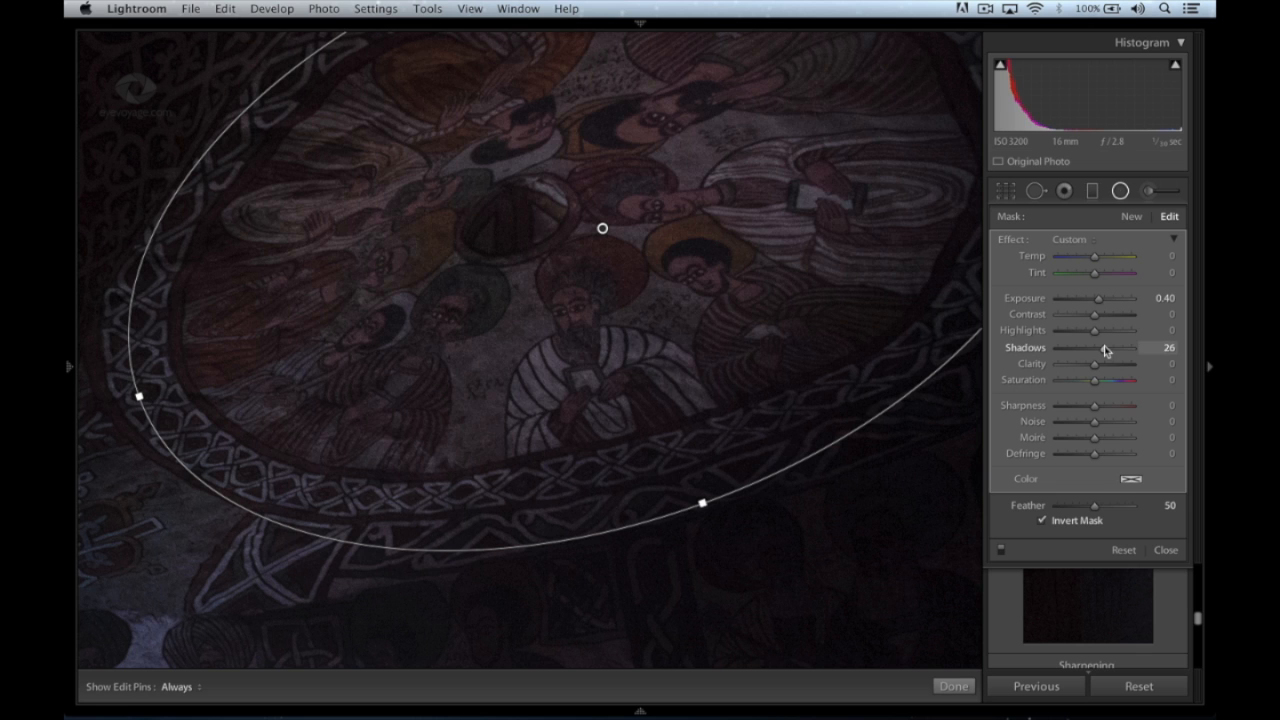
Set the Clarity of the painted ceiling's Radial Filter in the church photo to 15.
left_click_drag(1094, 364, 1100, 368)
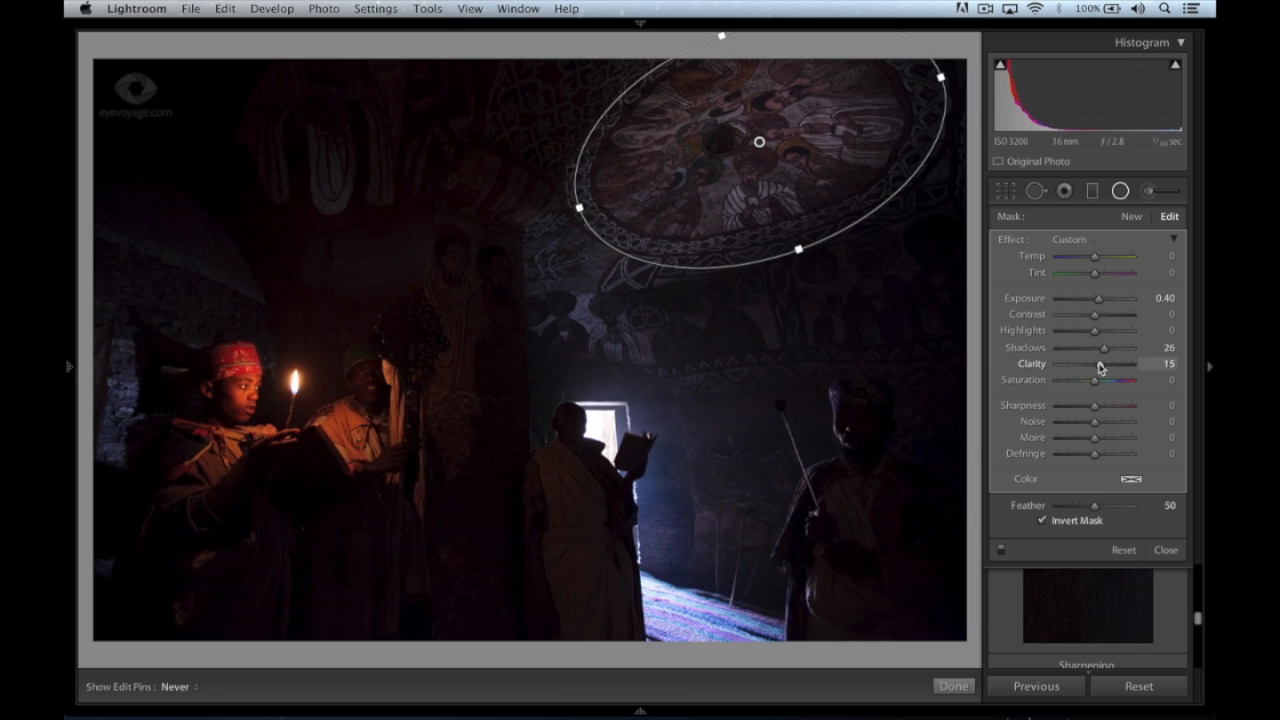